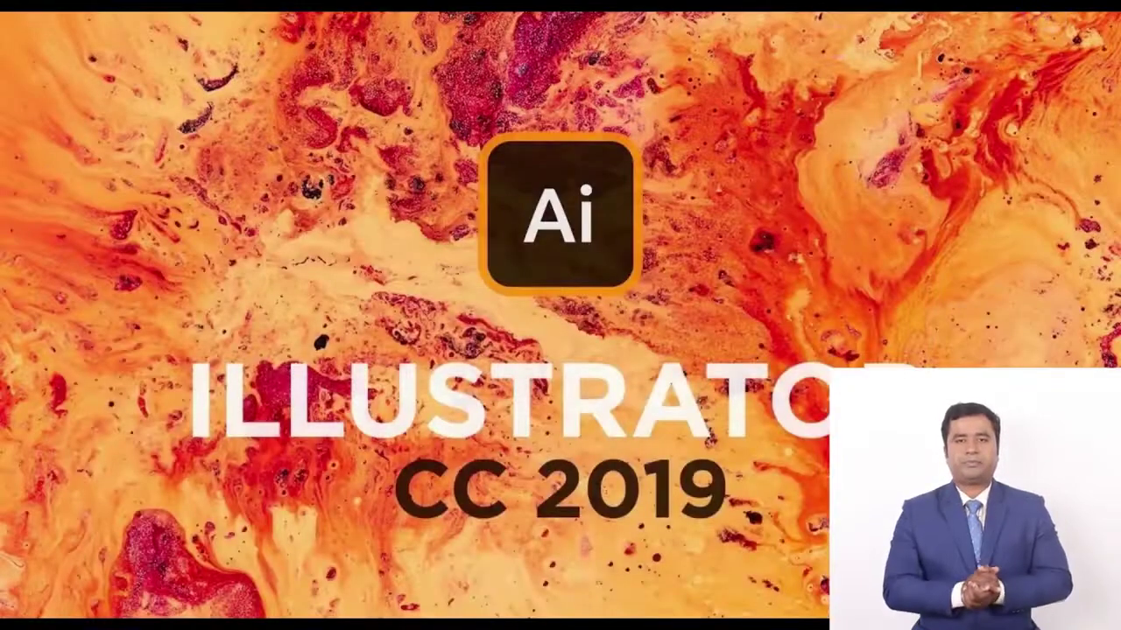
Step: Launch Adobe Illustrator 2019 by searching 'adobe il' in the Start menu
click(13, 623)
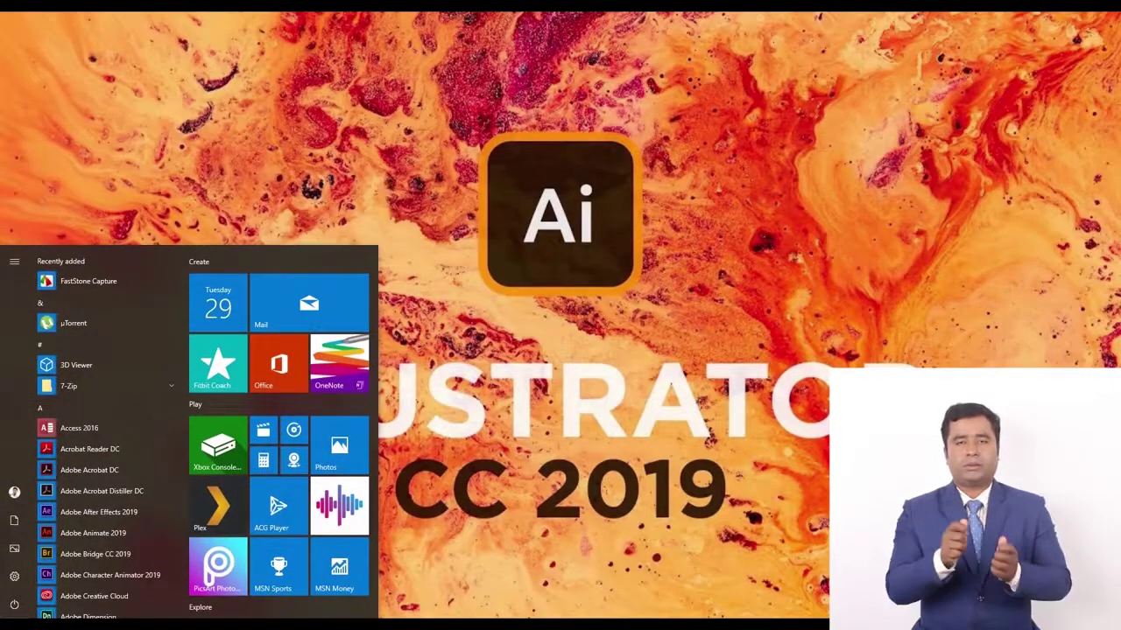
text(adobe)
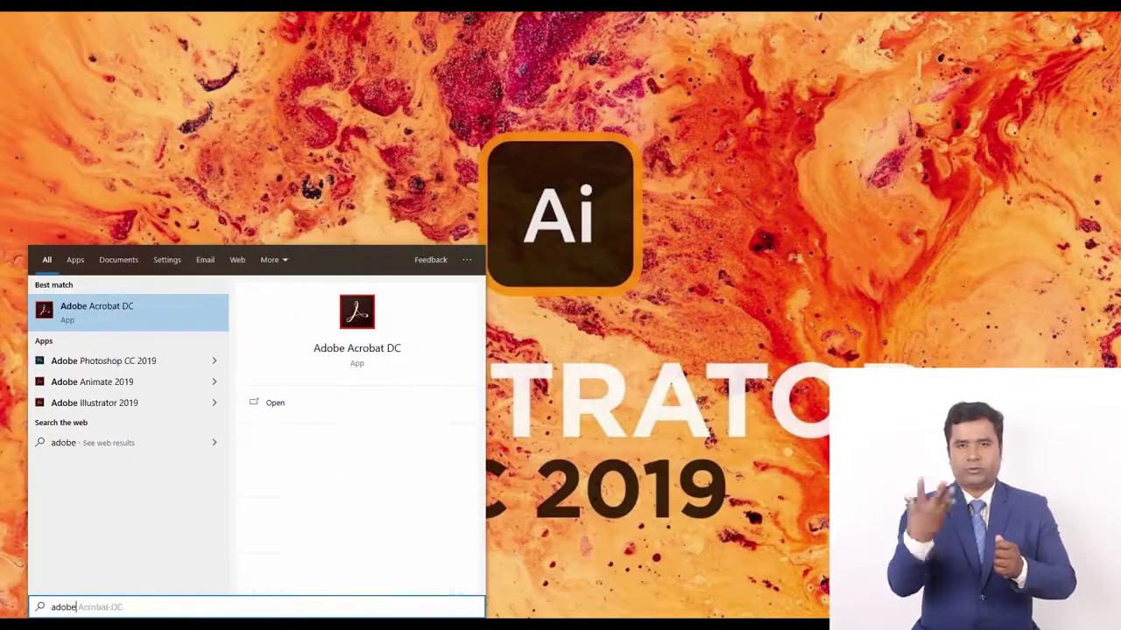
text( il)
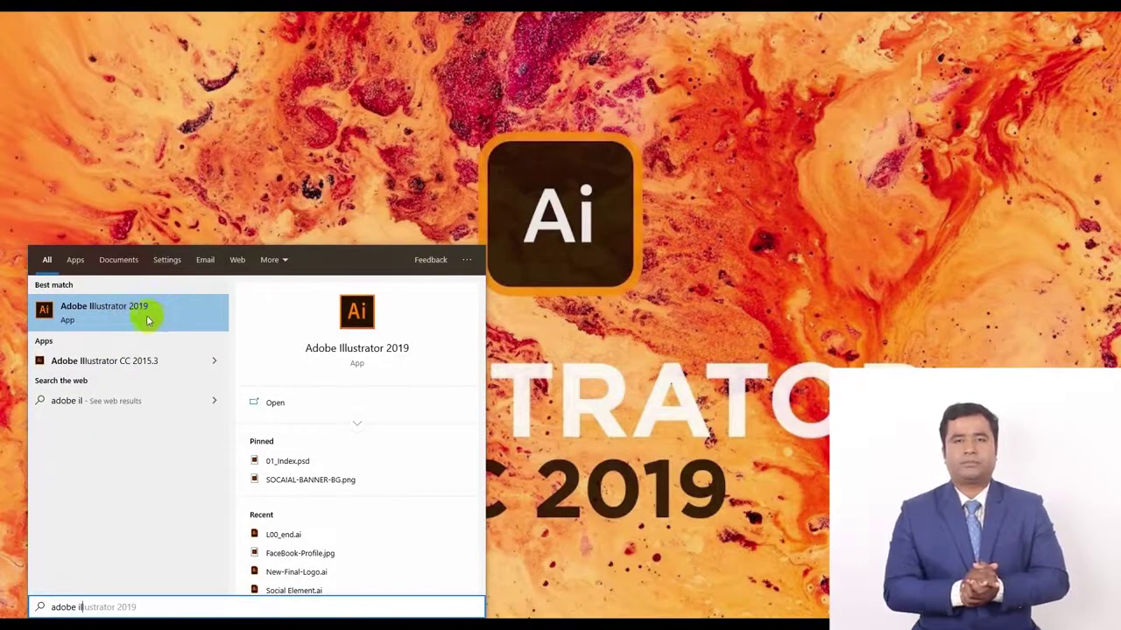
click(146, 315)
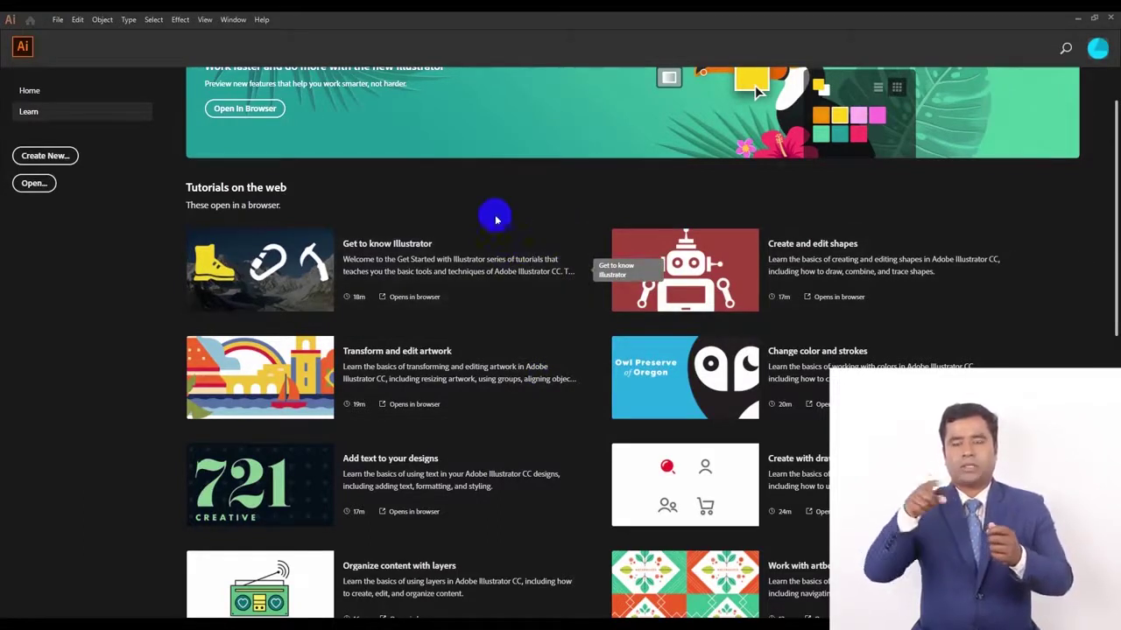
Step: Browse the new-document preset categories, then choose Print > A4 (595.276 × 841.89 pt)
click(57, 157)
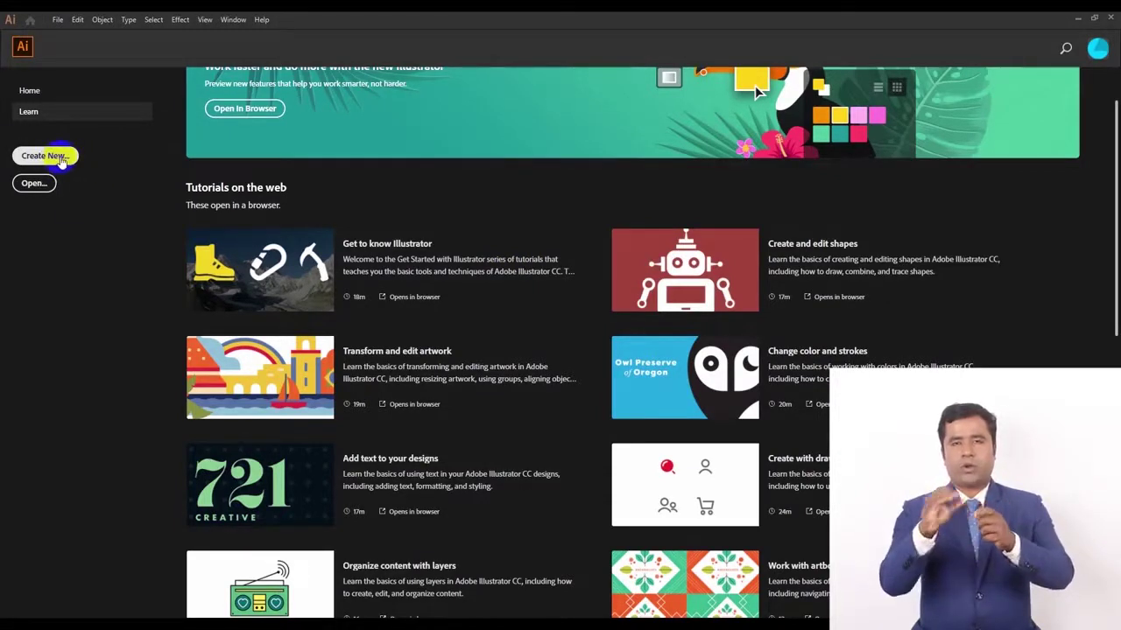
click(59, 158)
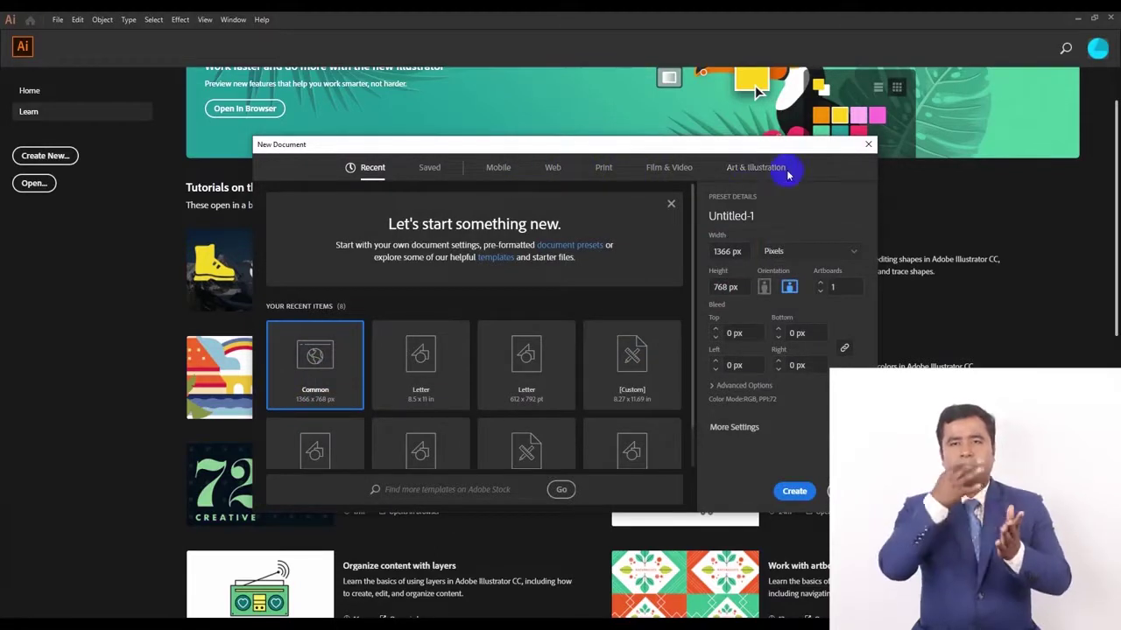
click(496, 168)
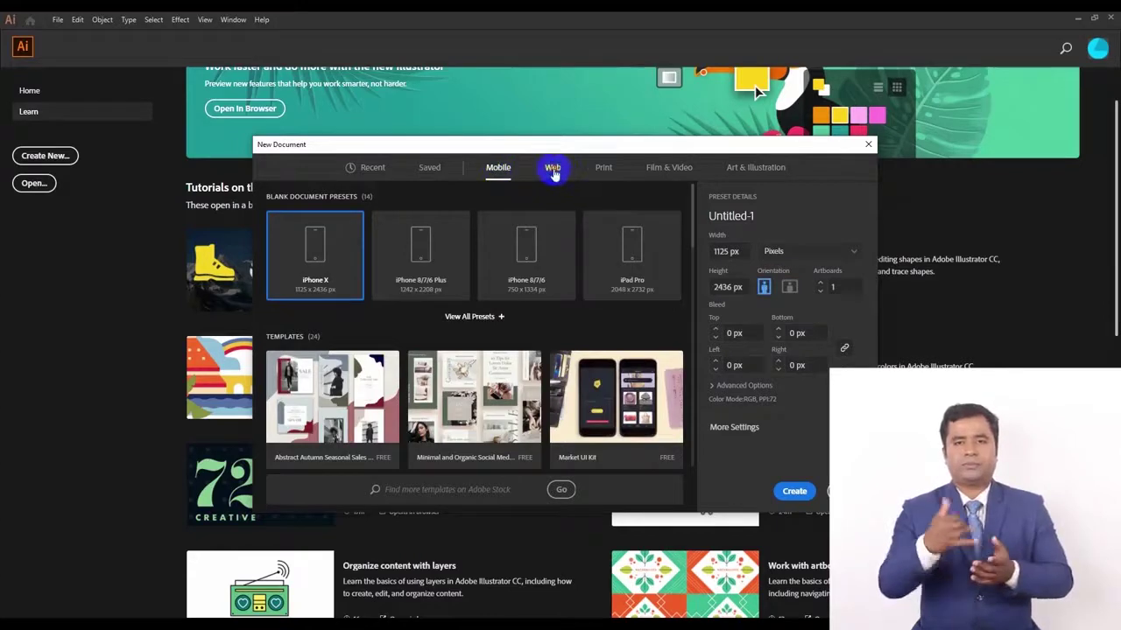
click(551, 168)
click(604, 172)
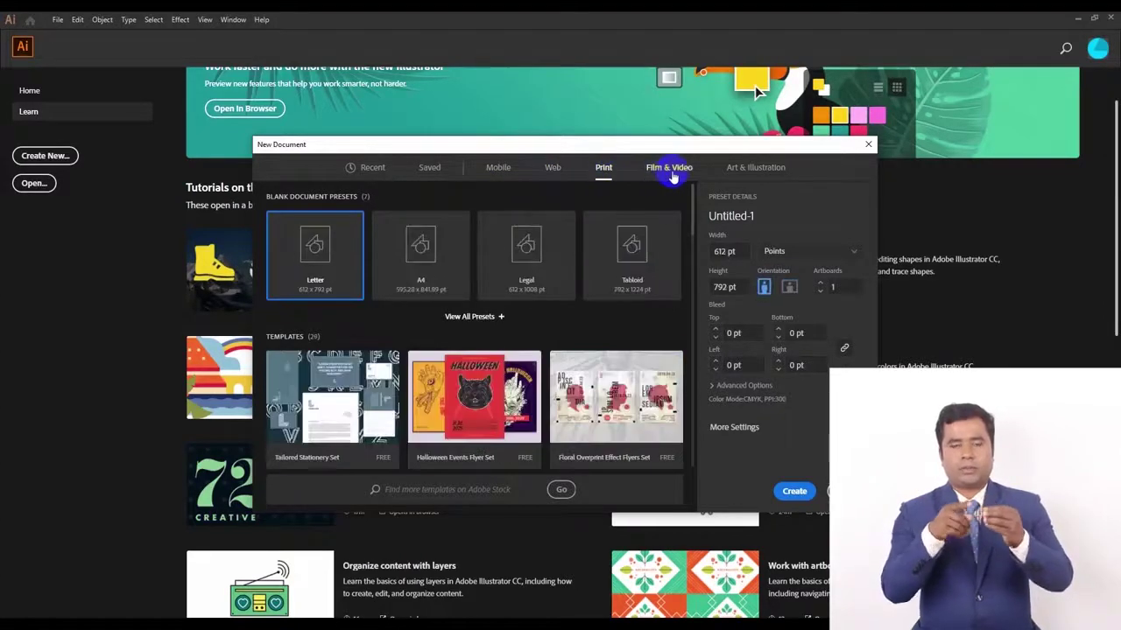
click(669, 170)
click(735, 175)
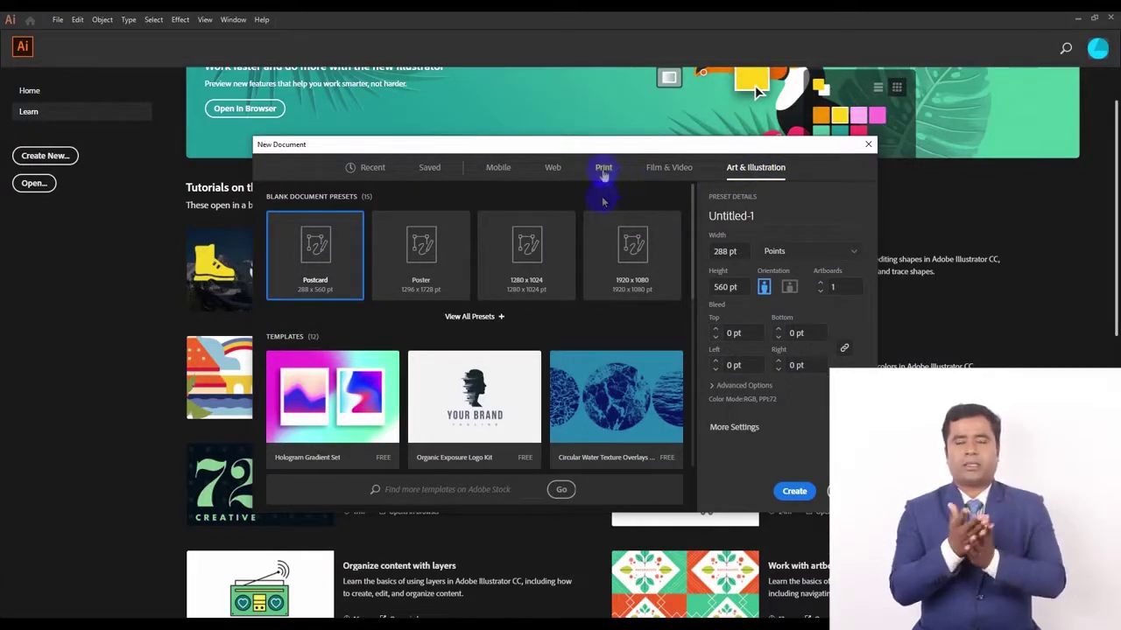
click(602, 174)
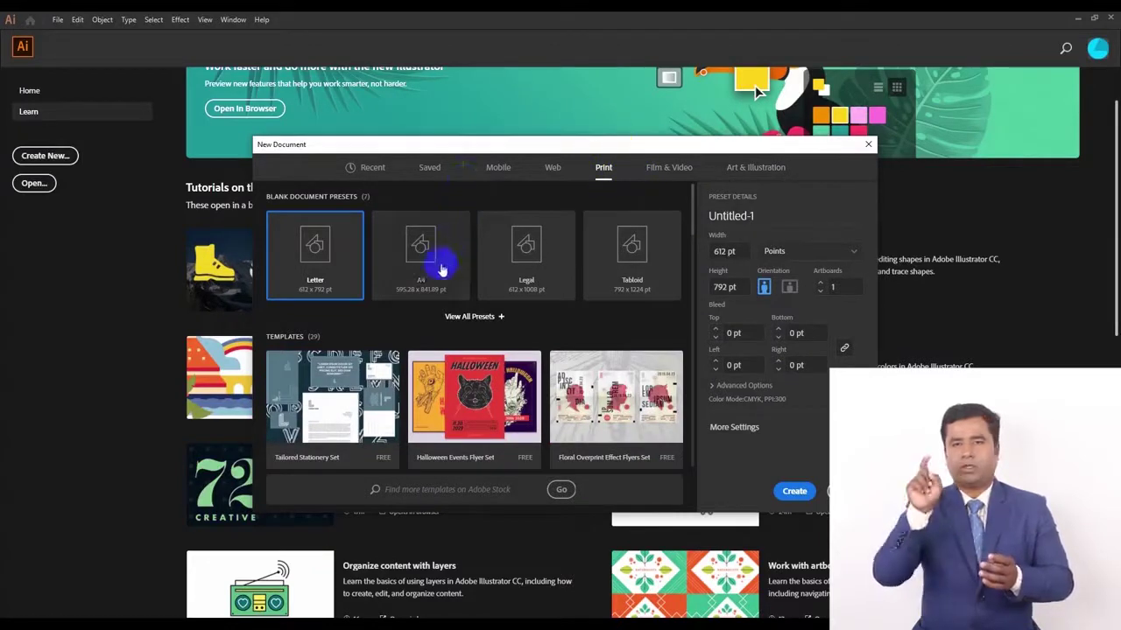
click(419, 256)
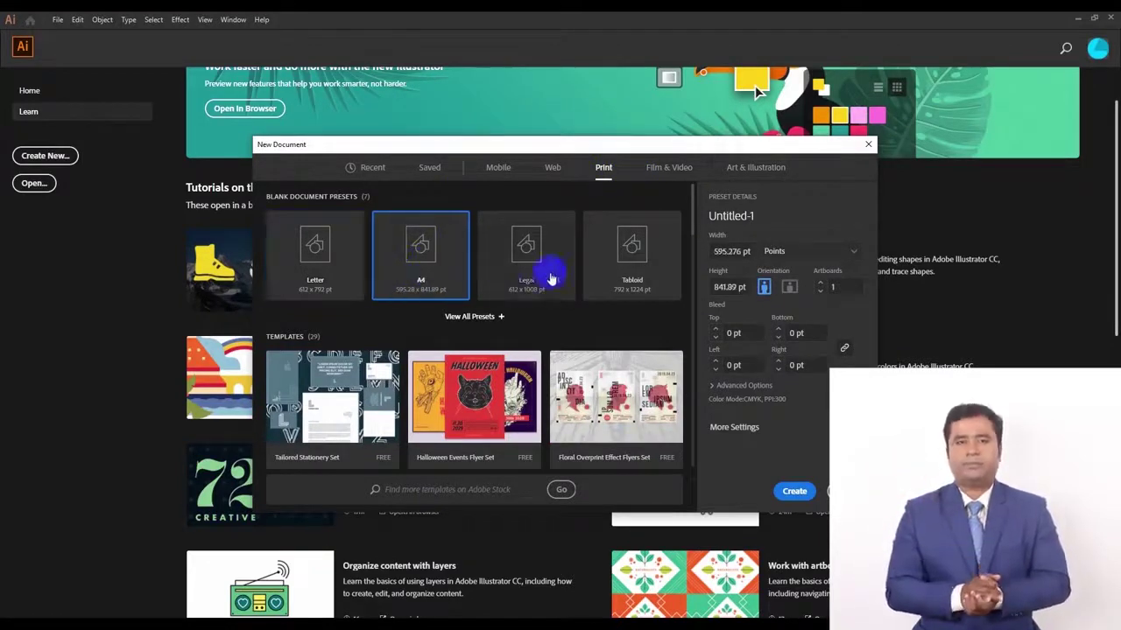
Step: Name the new document Class-1 and switch its units to inches
double_click(800, 215)
text(Class-1)
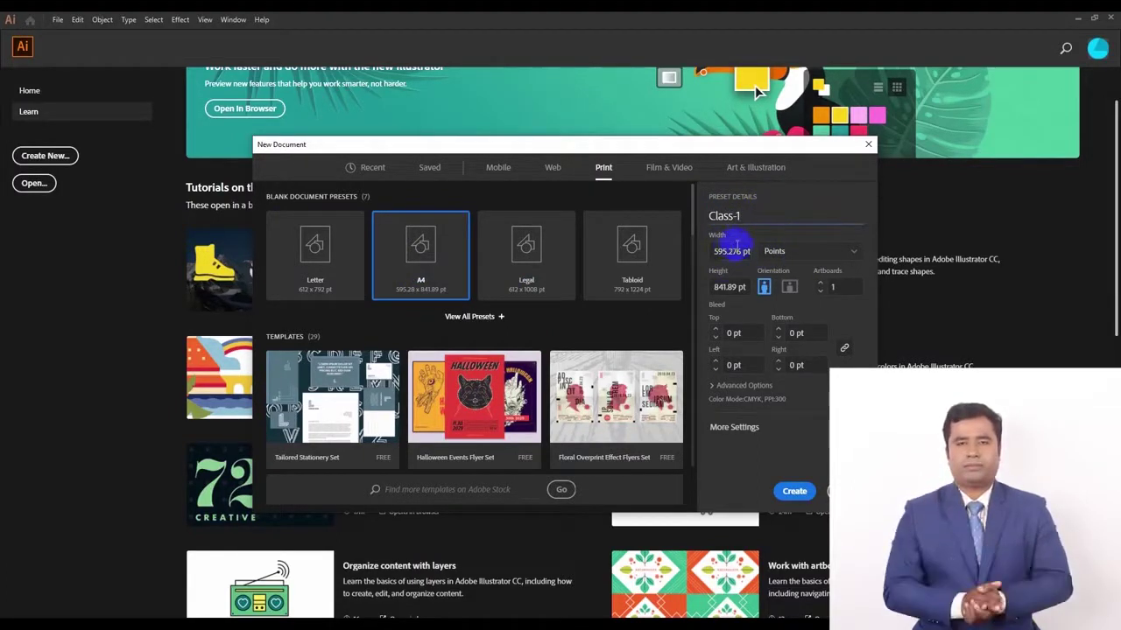
click(735, 252)
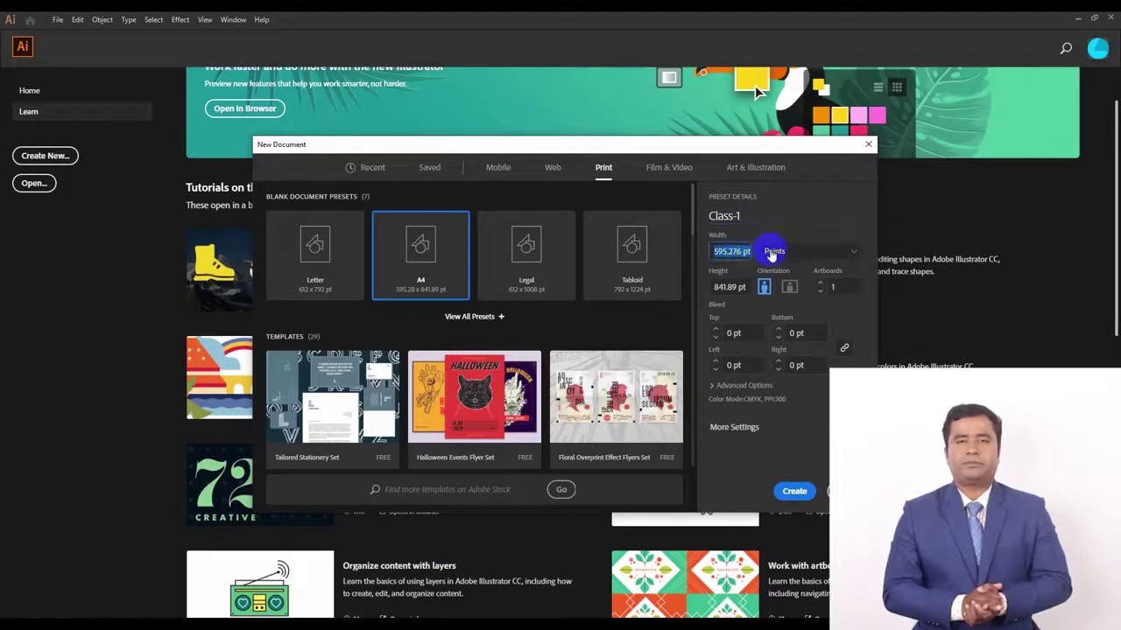
click(733, 285)
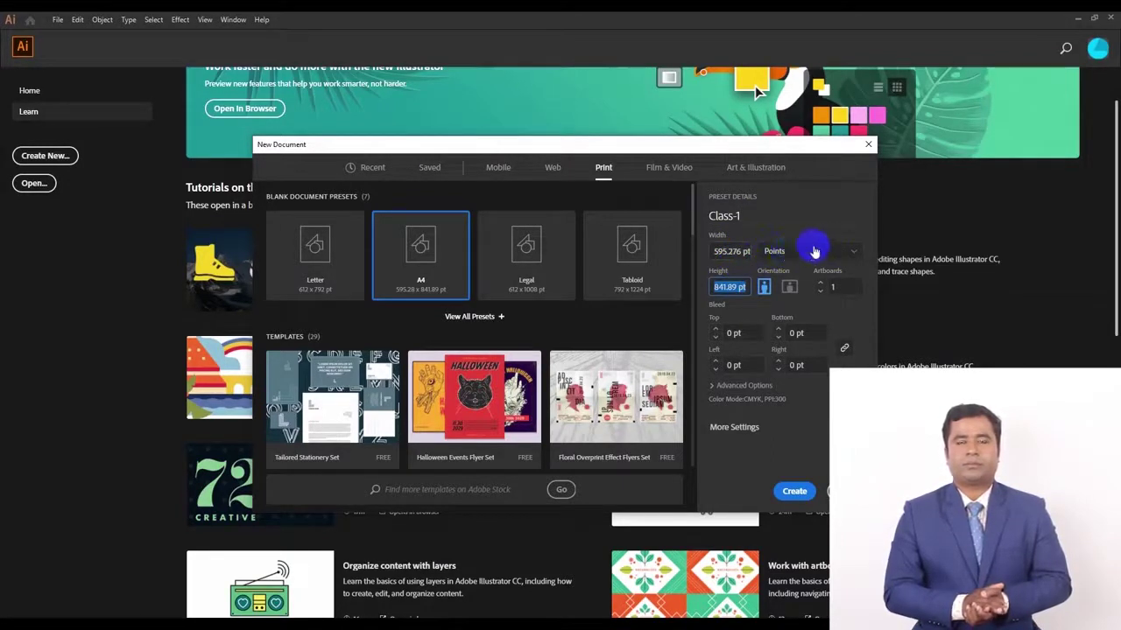
click(791, 252)
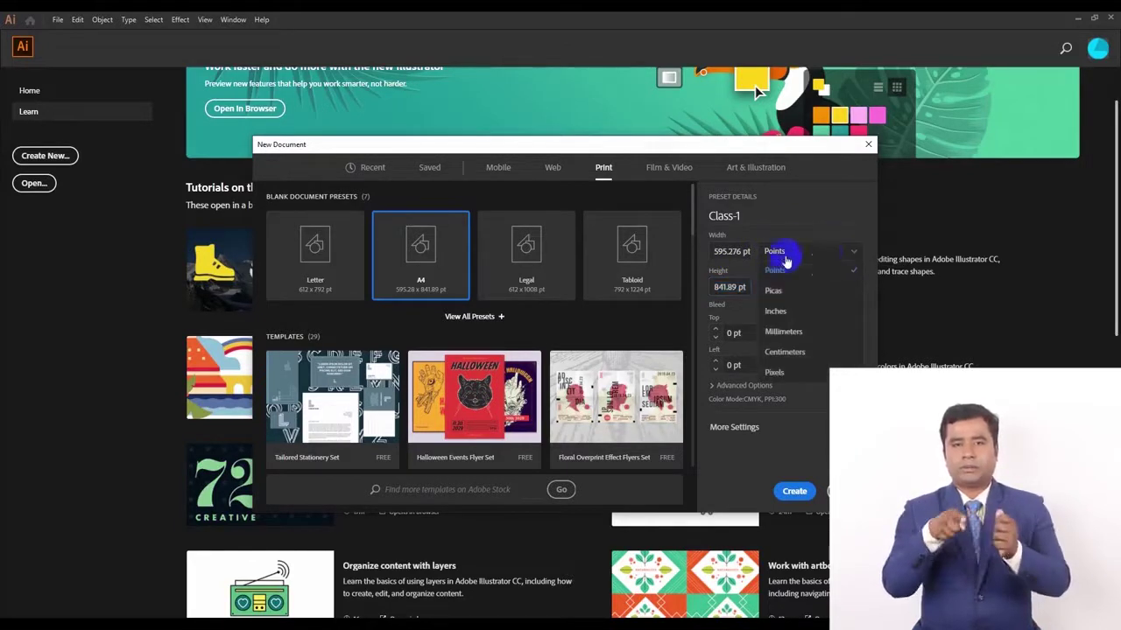
click(788, 310)
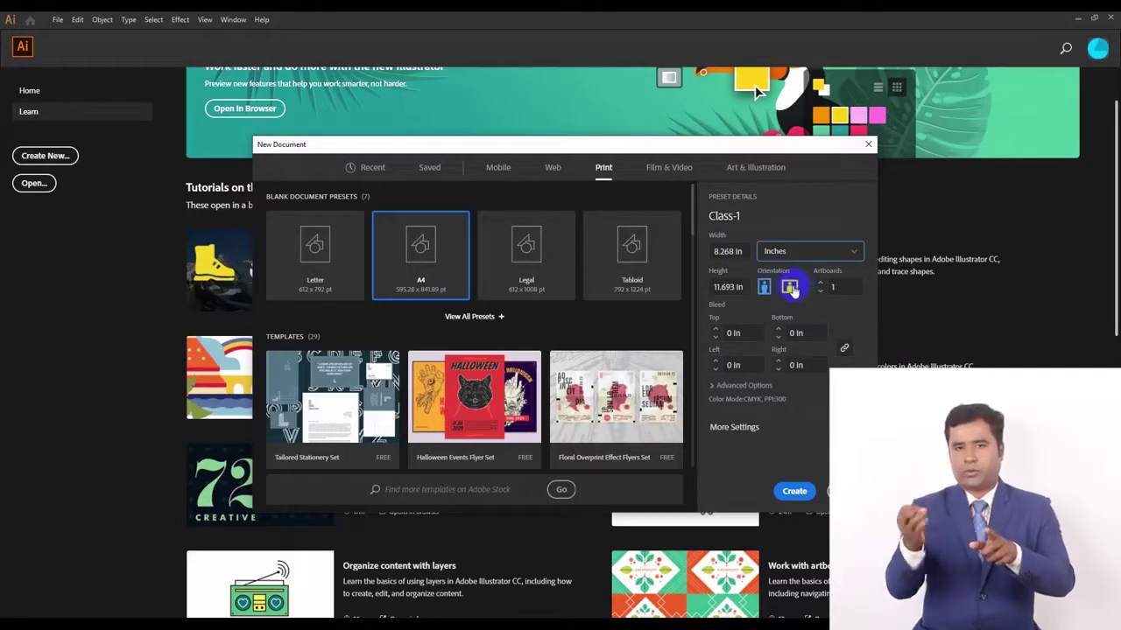
Step: Make the page landscape (11.693 × 8.268 in), one artboard, 0.125 in bleed
click(789, 289)
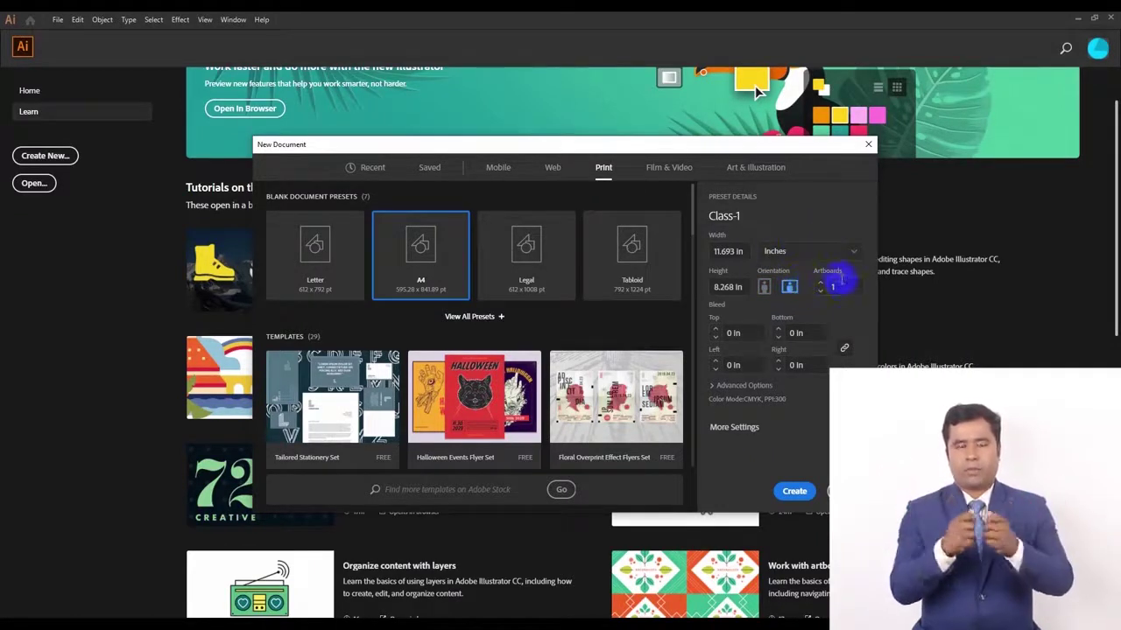
click(840, 285)
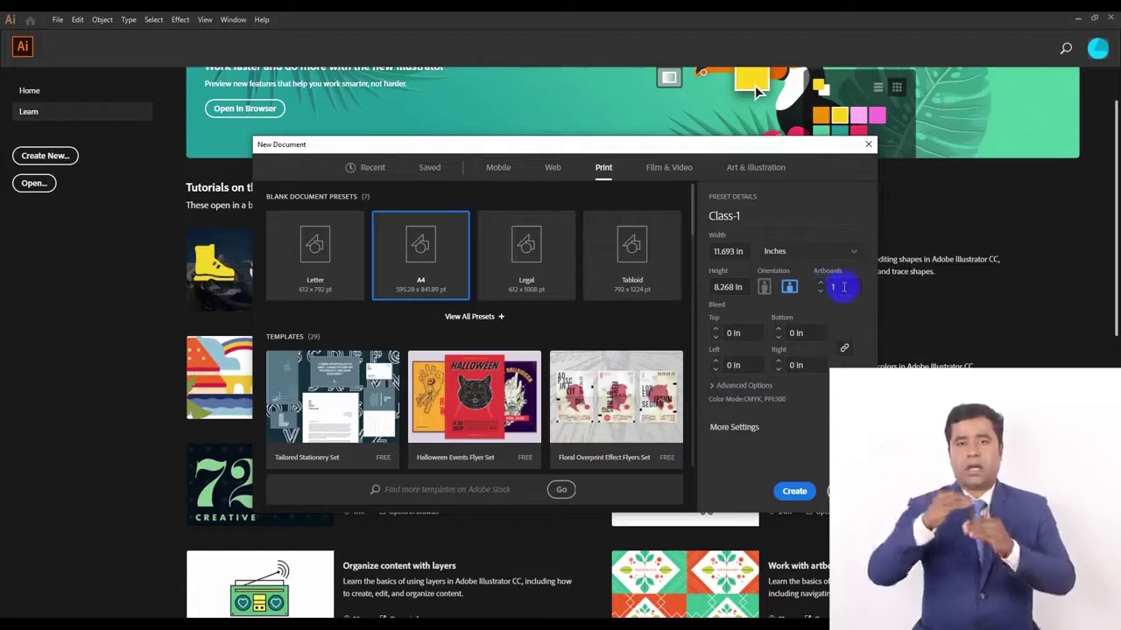
click(758, 331)
text(0.125)
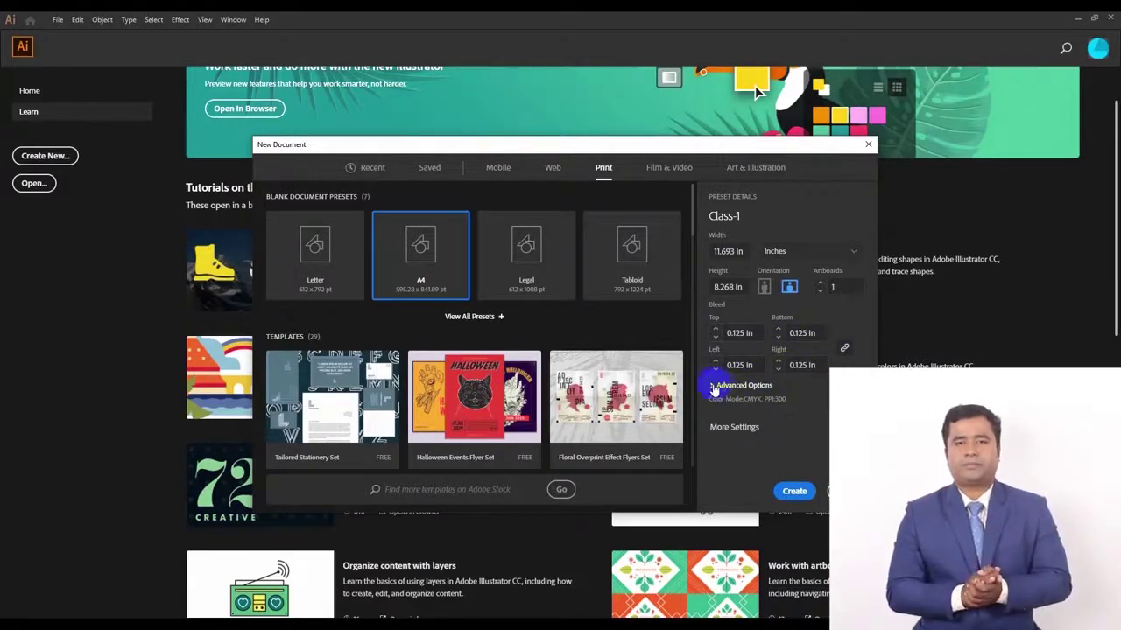
Step: Keep CMYK with High (300 ppi) raster effects and create the Class-01 document
click(714, 387)
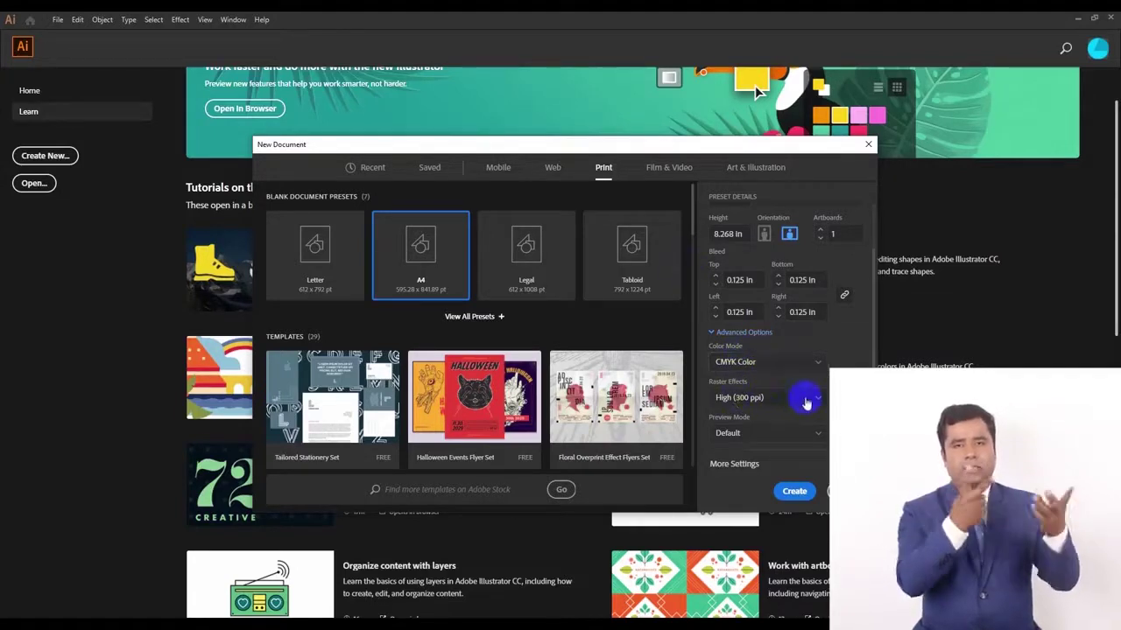
click(800, 398)
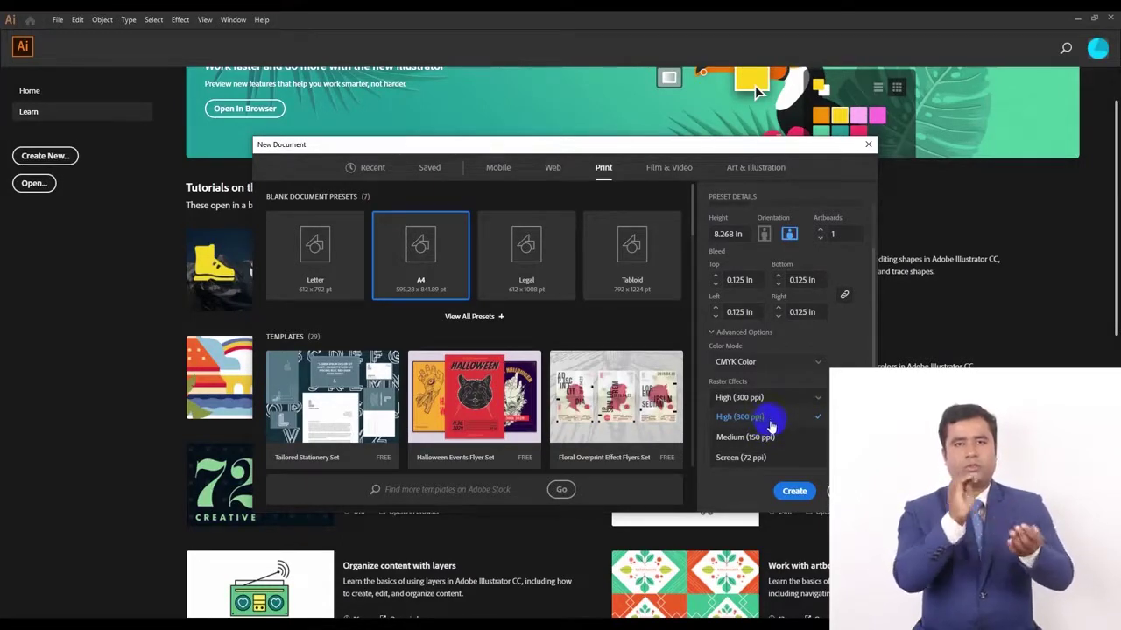
click(766, 420)
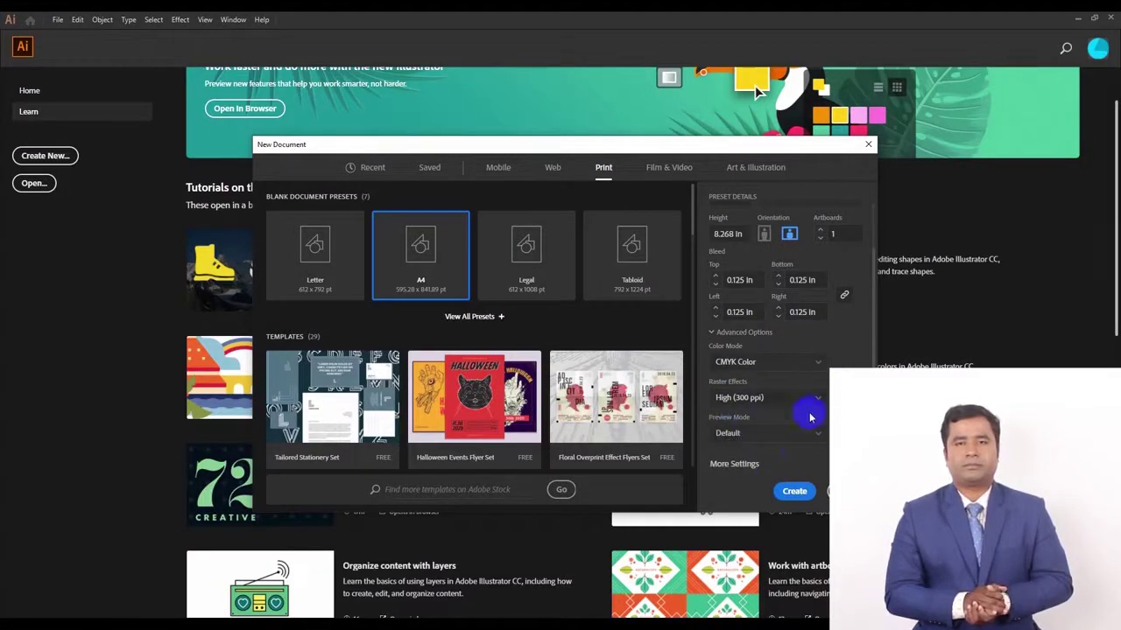
click(794, 491)
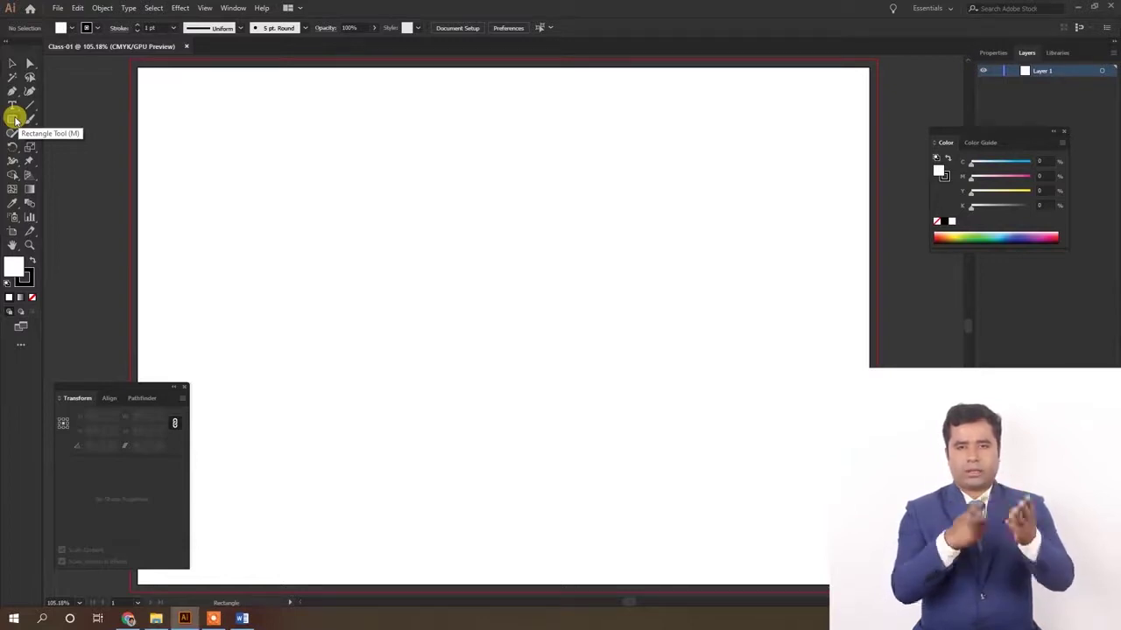
Step: Draw a rectangle about 4.11 × 1.71 in near the artboard's upper left
click(15, 120)
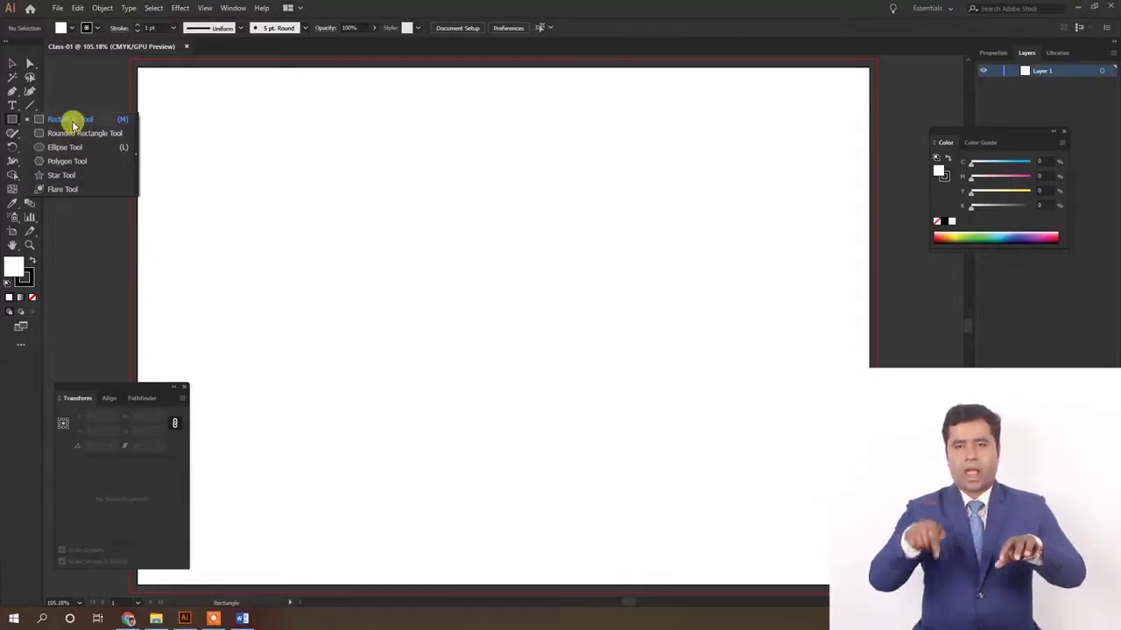
click(70, 121)
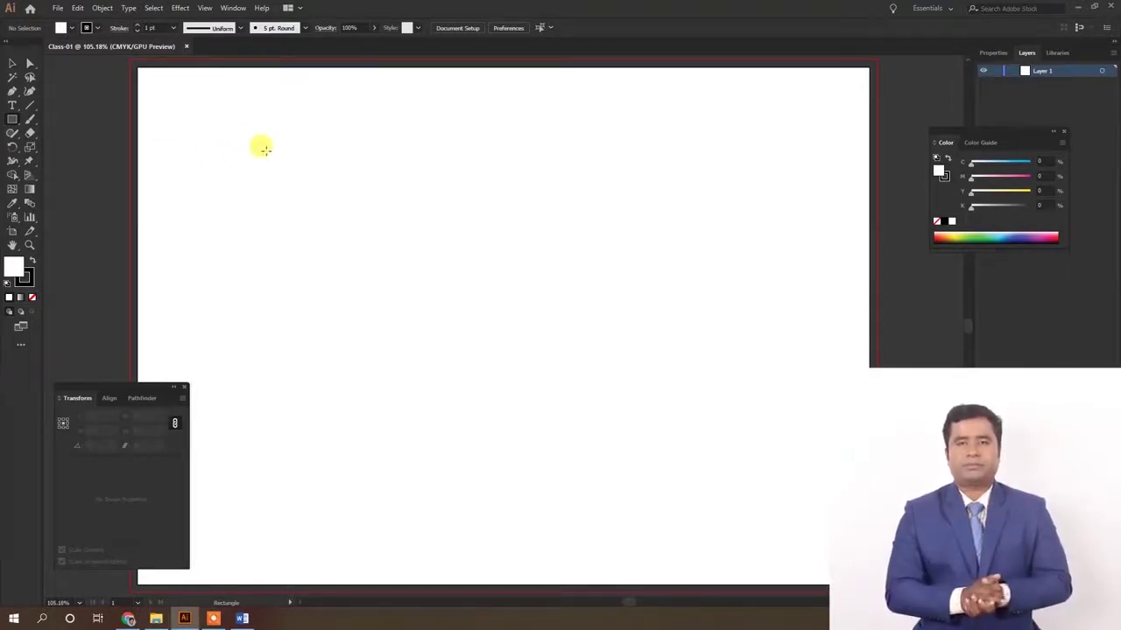
drag(249, 159, 501, 263)
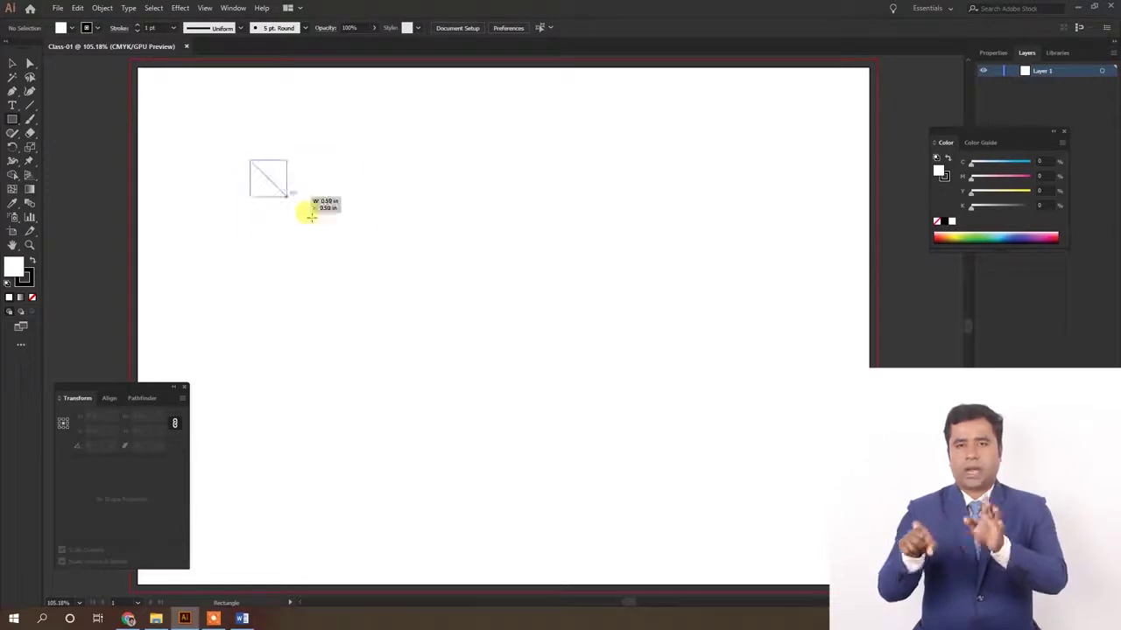
drag(501, 263, 504, 265)
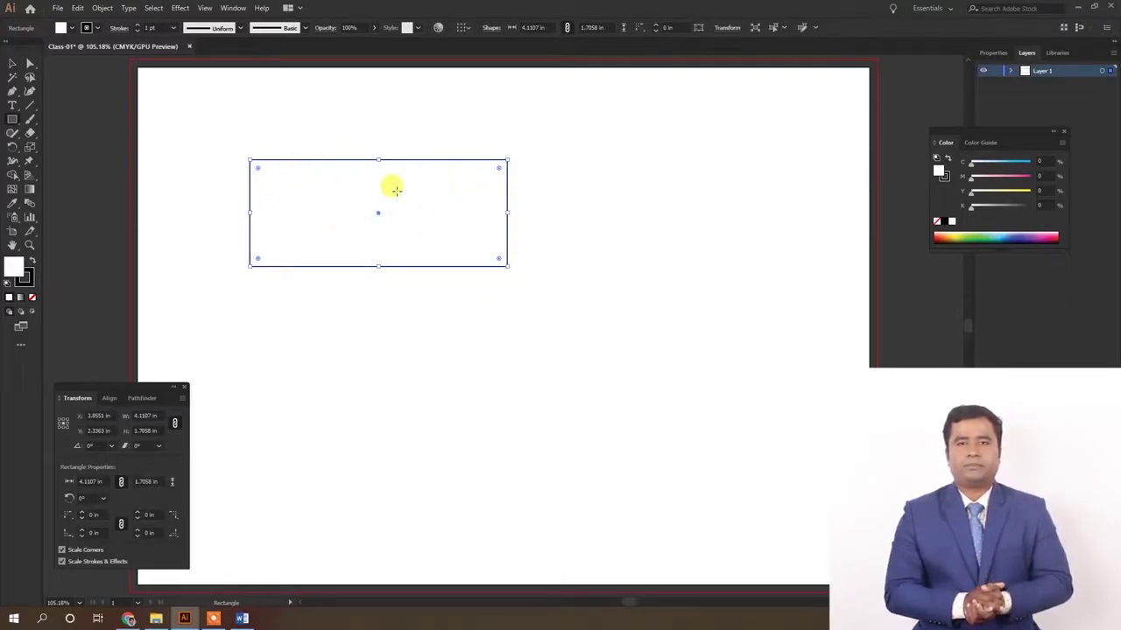
click(14, 120)
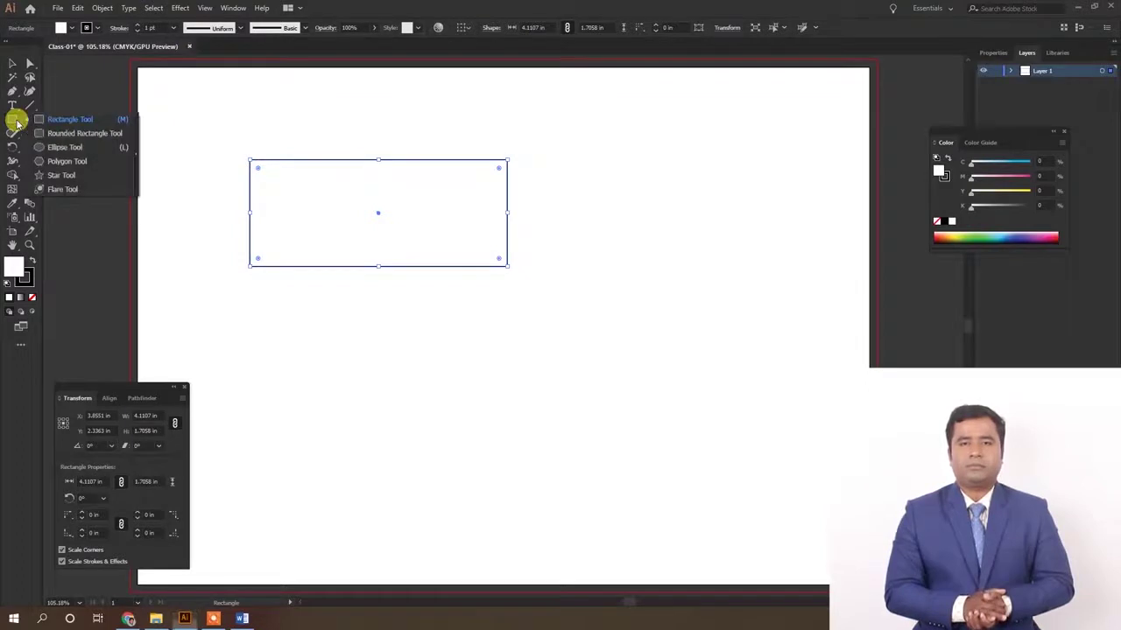
click(83, 136)
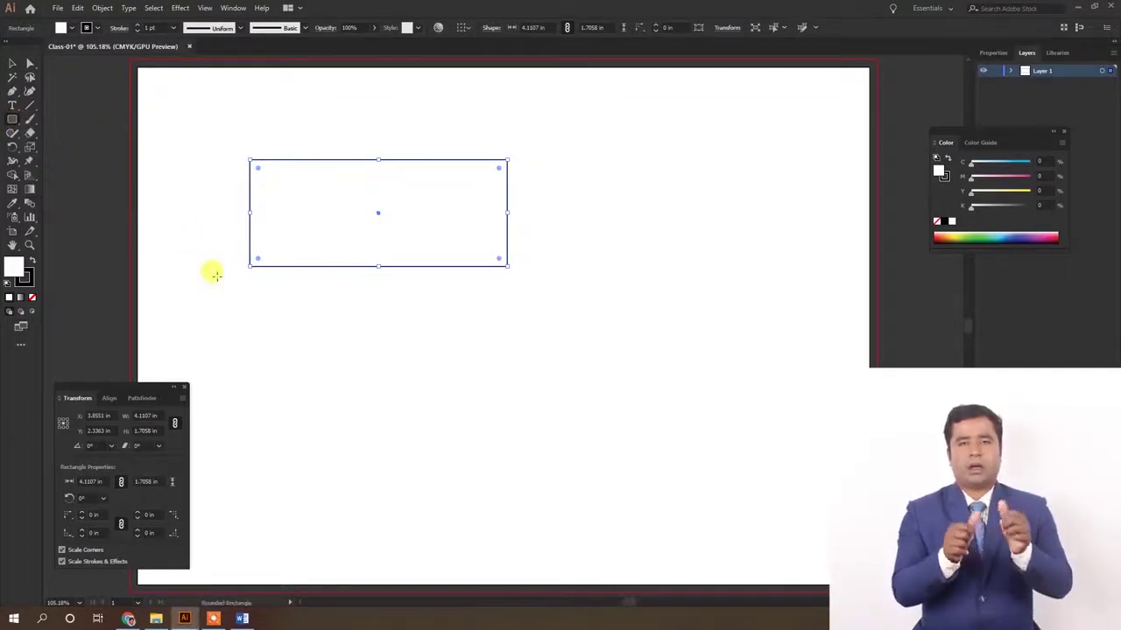
Step: Draw a test rounded rectangle below, adjust its corner radius, then discard it
drag(254, 285, 506, 396)
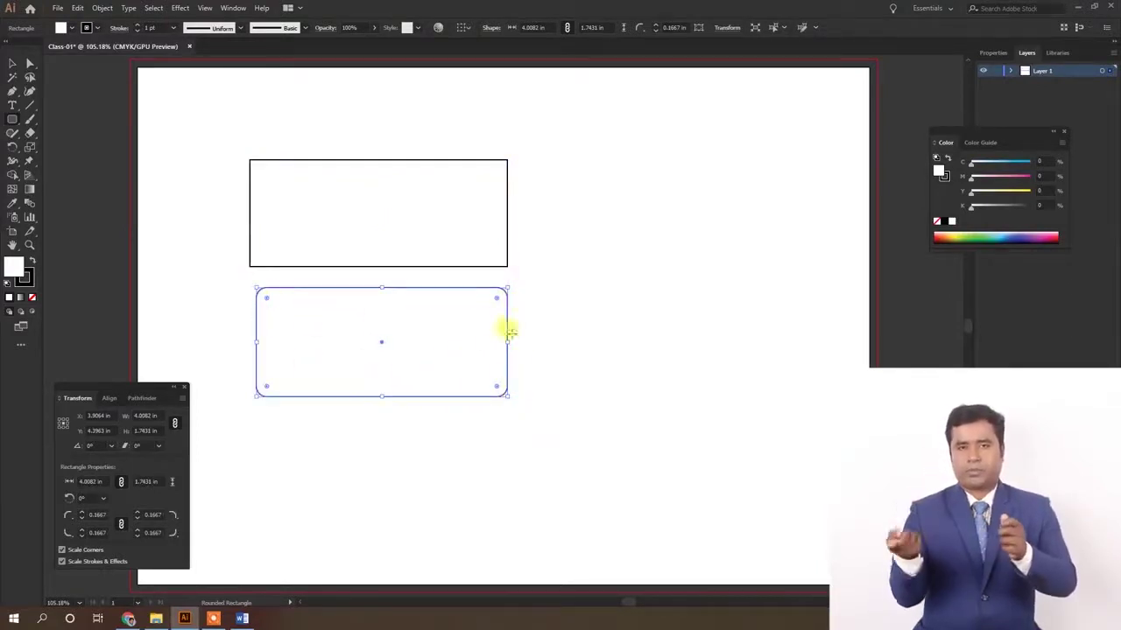
drag(498, 301, 458, 340)
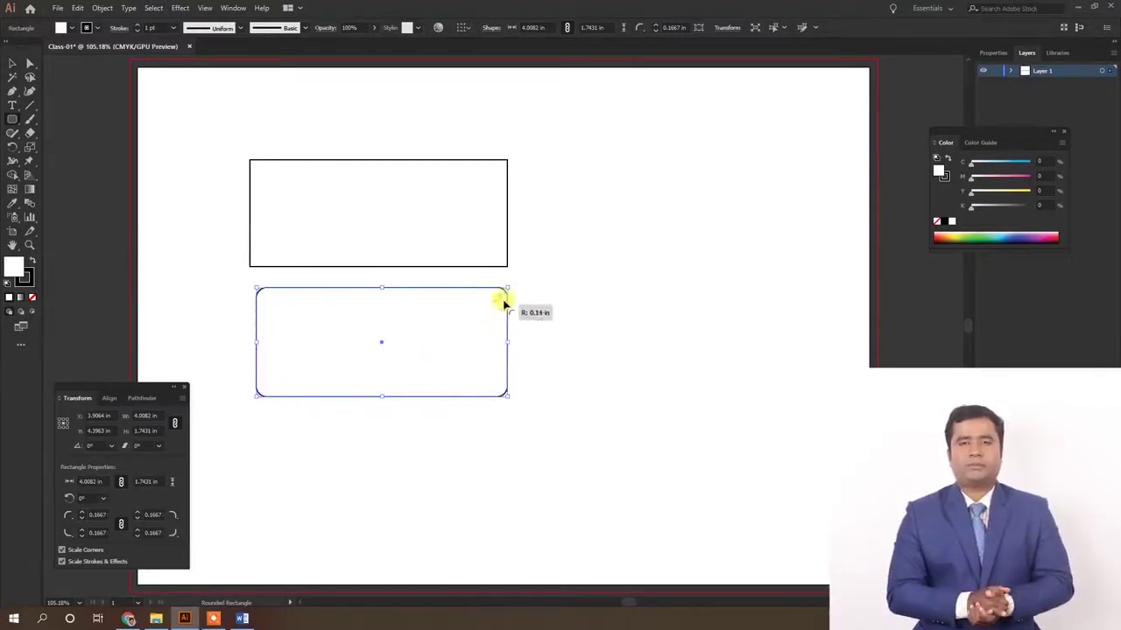
drag(457, 339, 501, 304)
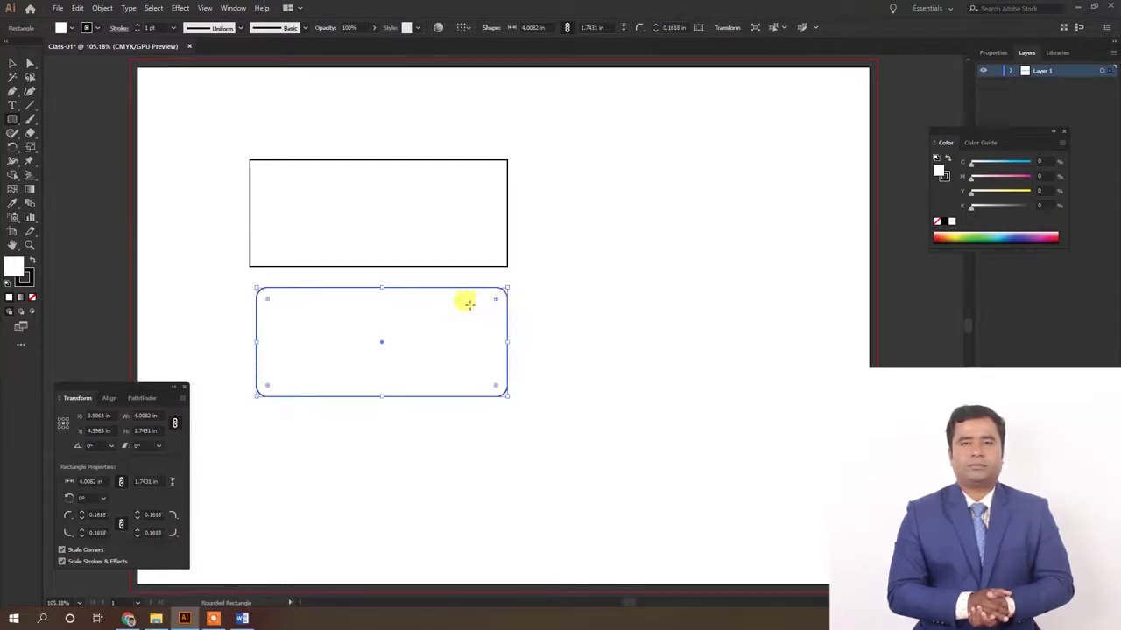
click(12, 63)
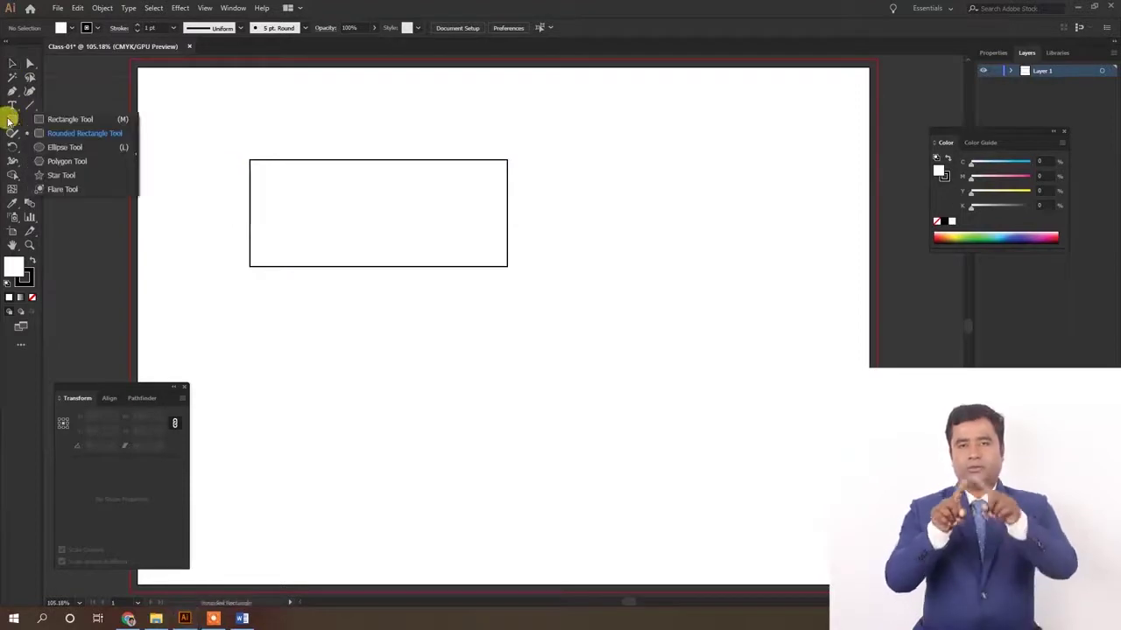
Step: Check the Fill swatches without changing colour and reselect the 4.11 × 1.71 in rectangle
drag(9, 123, 93, 147)
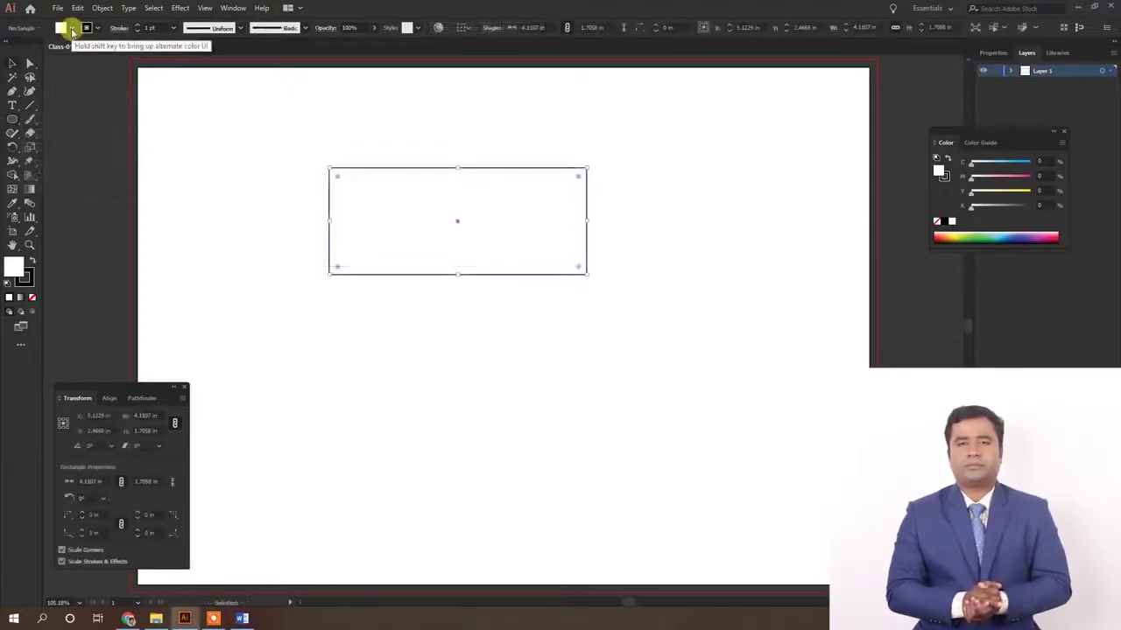
click(73, 31)
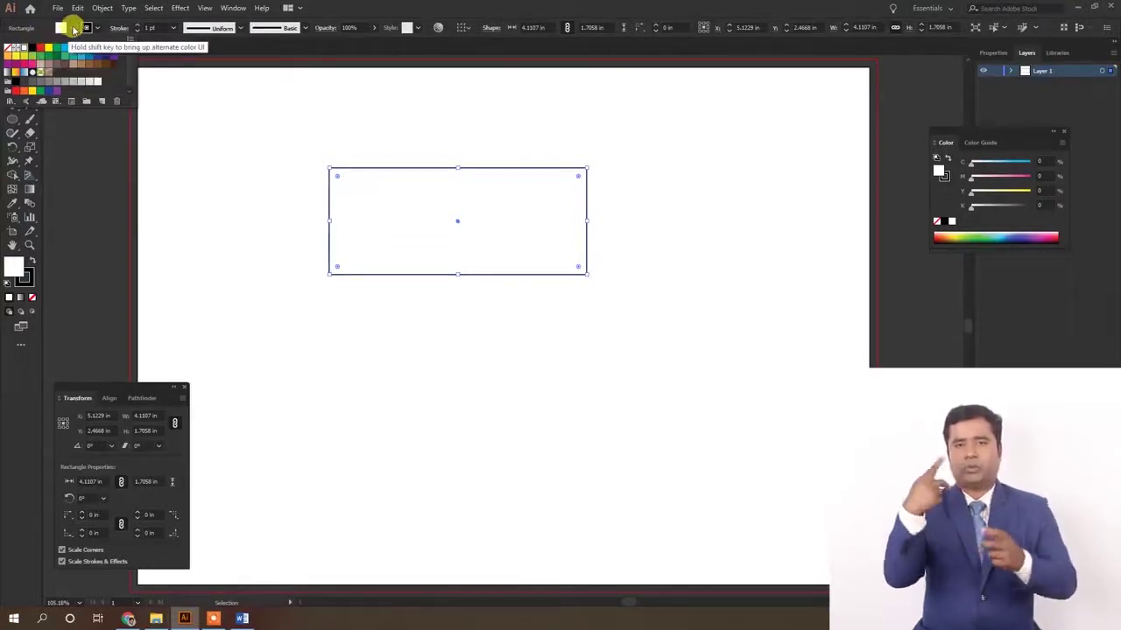
click(244, 109)
click(310, 114)
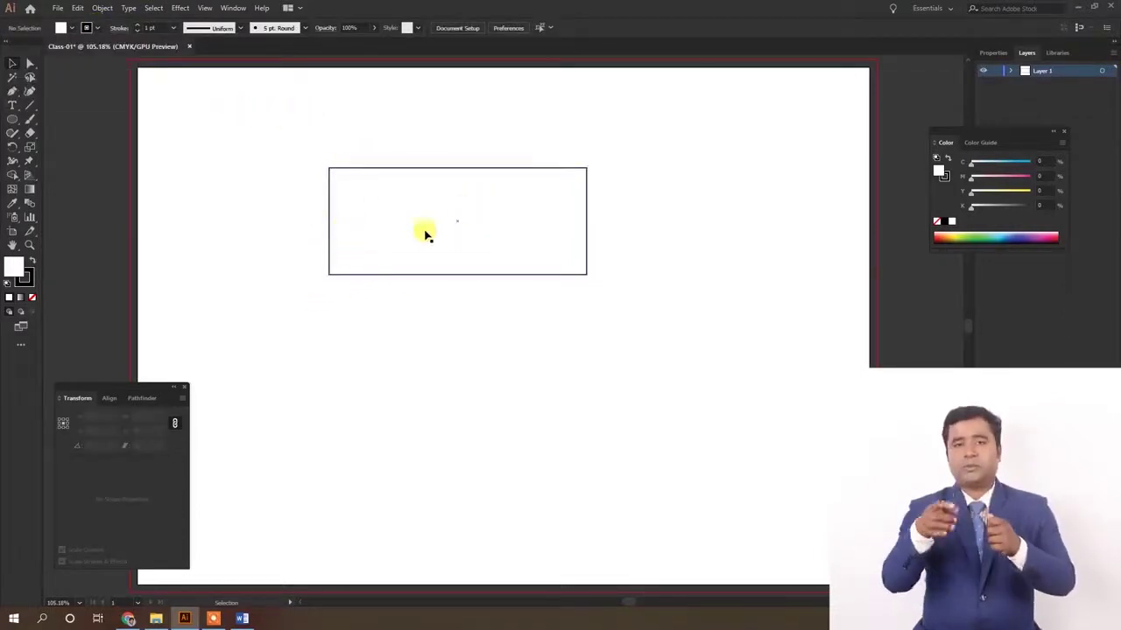
click(424, 202)
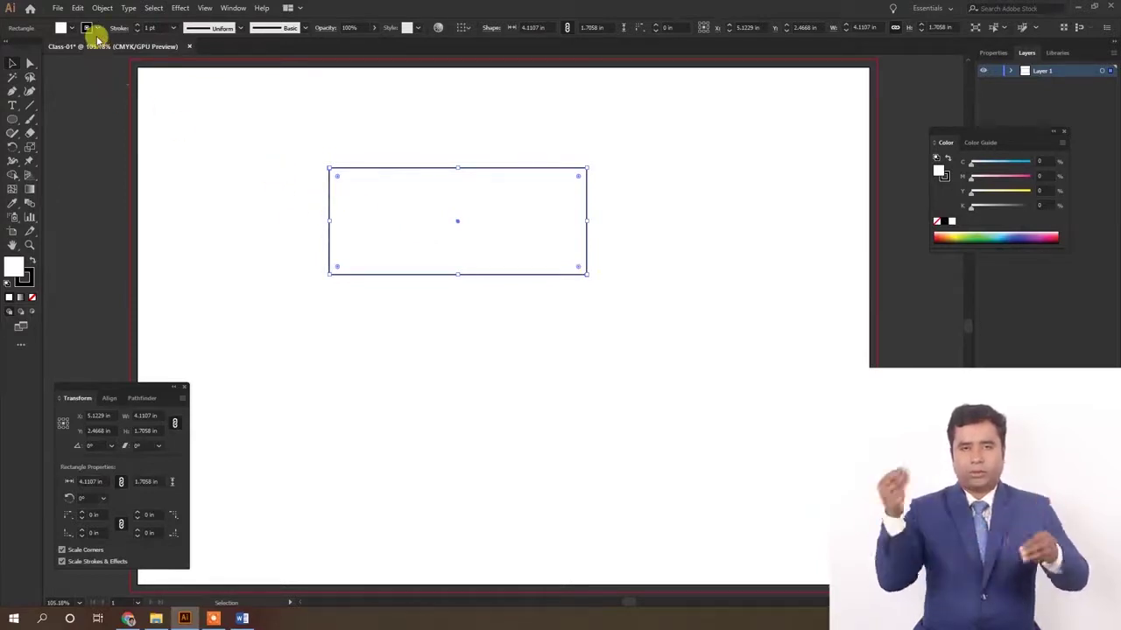
Step: Give the rectangle a red outline from the Stroke swatches
click(97, 29)
click(45, 50)
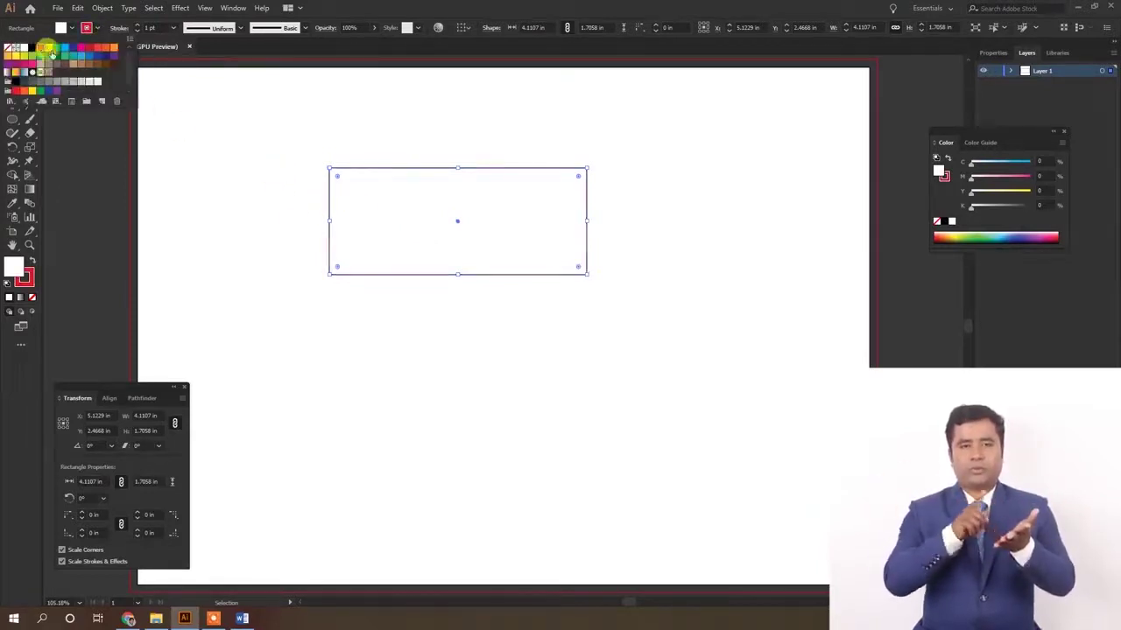
click(193, 148)
click(323, 131)
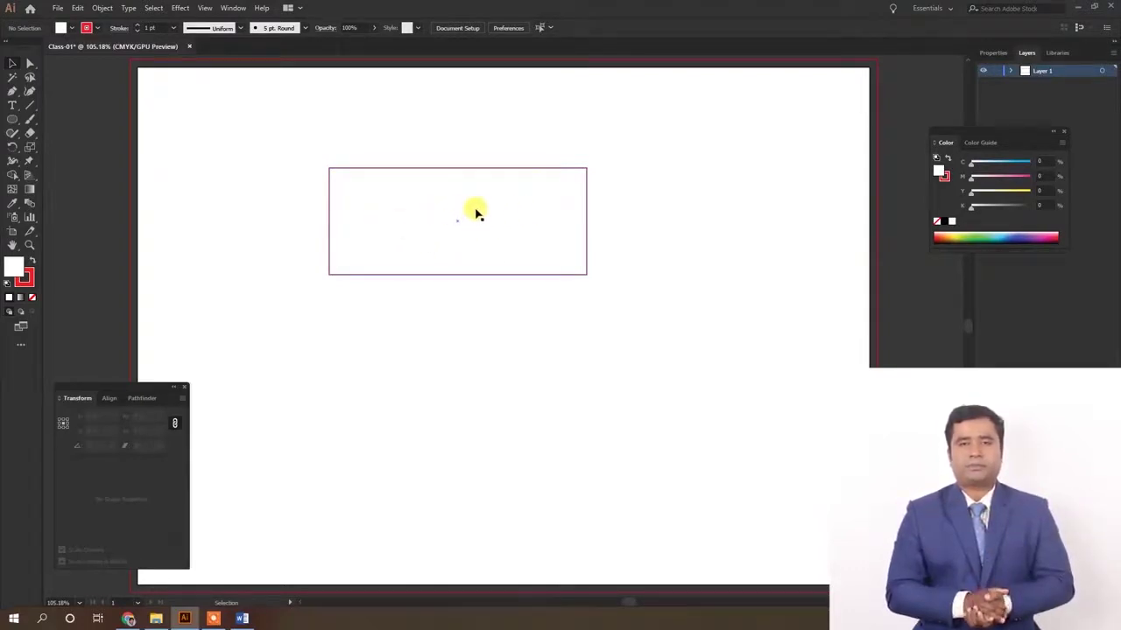
Step: Fill the rectangle with dark green C=90 M=30 Y=95 K=30
click(422, 197)
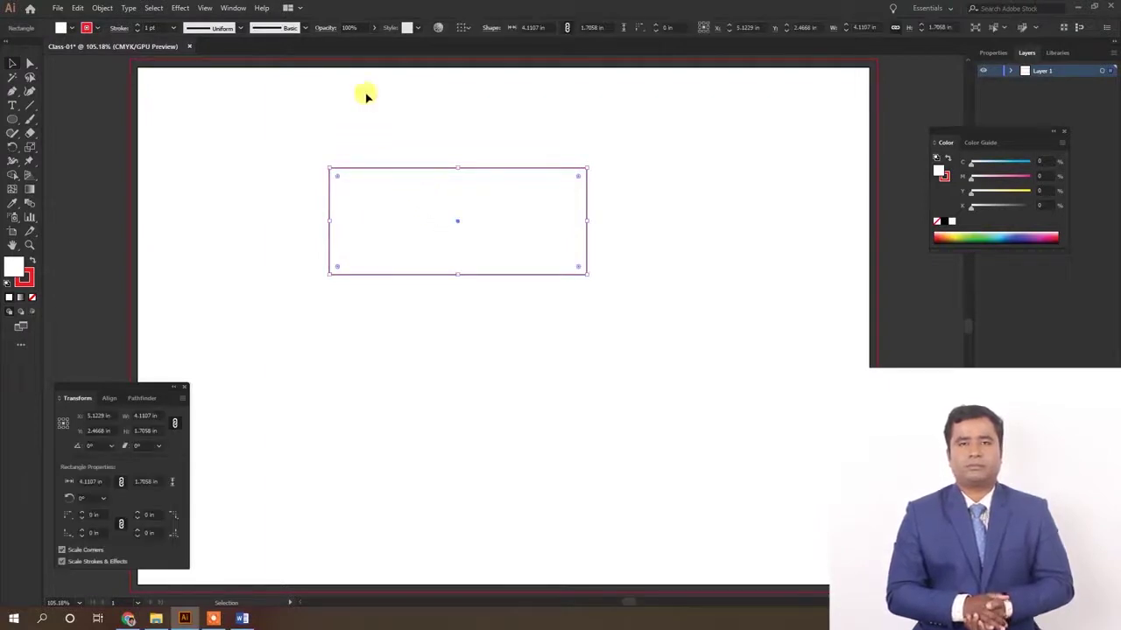
click(73, 29)
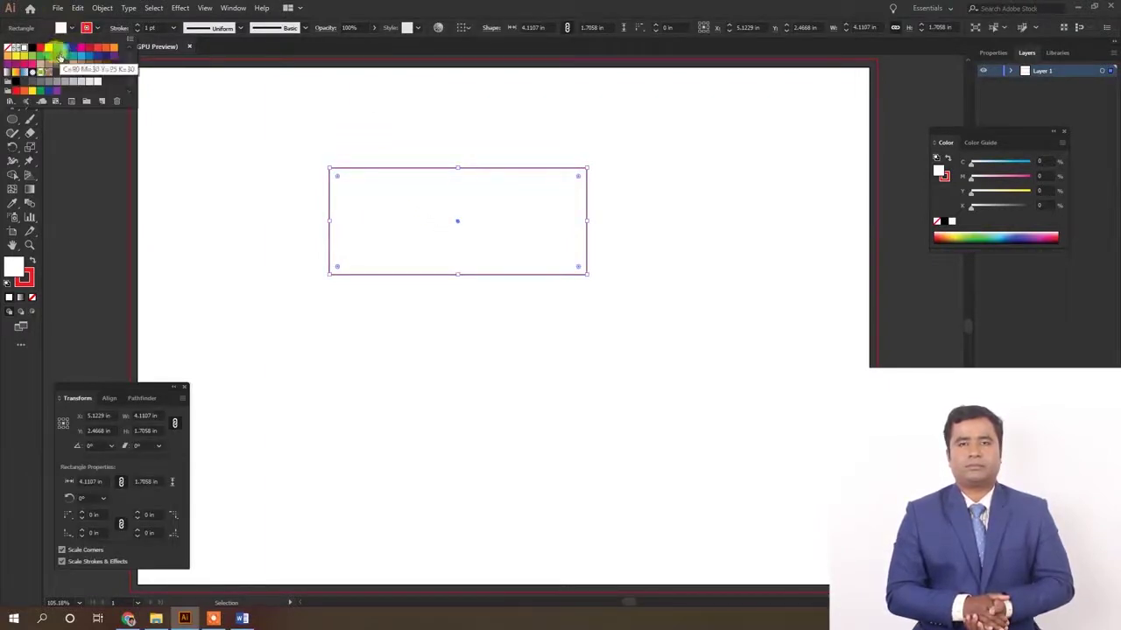
click(58, 55)
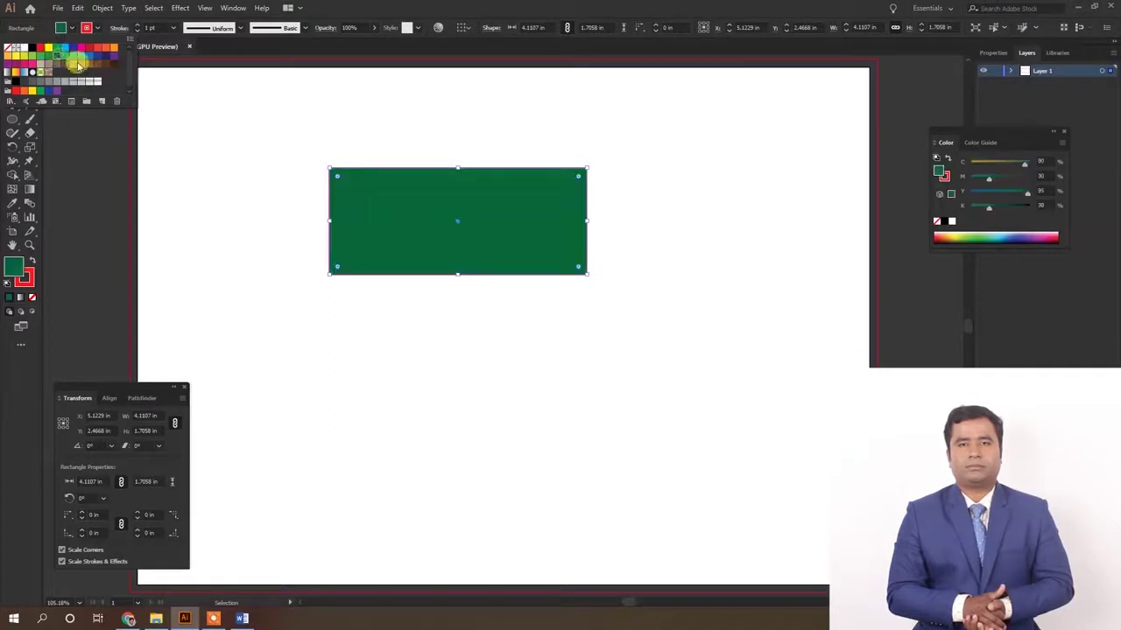
click(514, 230)
click(232, 8)
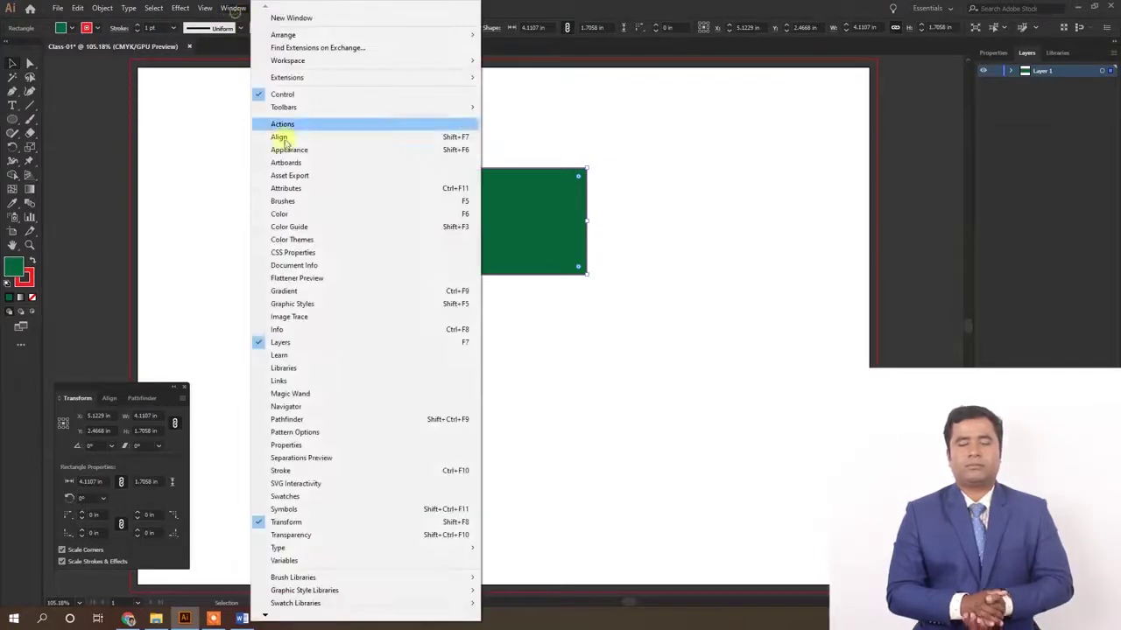
Step: Show the Color panel, move it left, and deepen the fill to C100 M36 Y100 K40
click(289, 213)
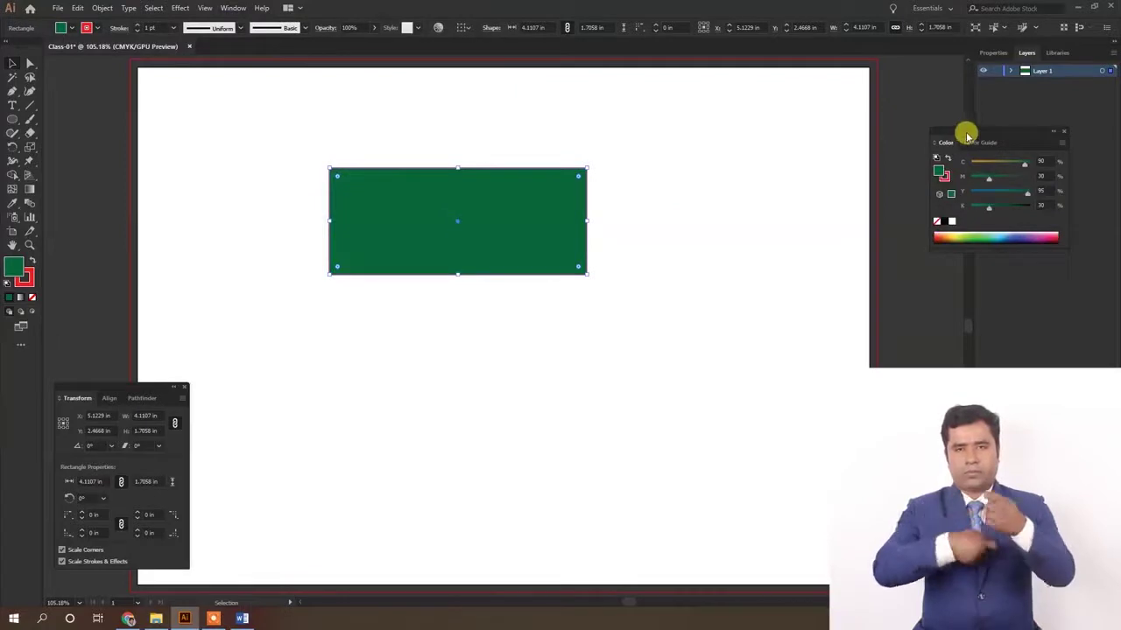
drag(963, 131, 867, 134)
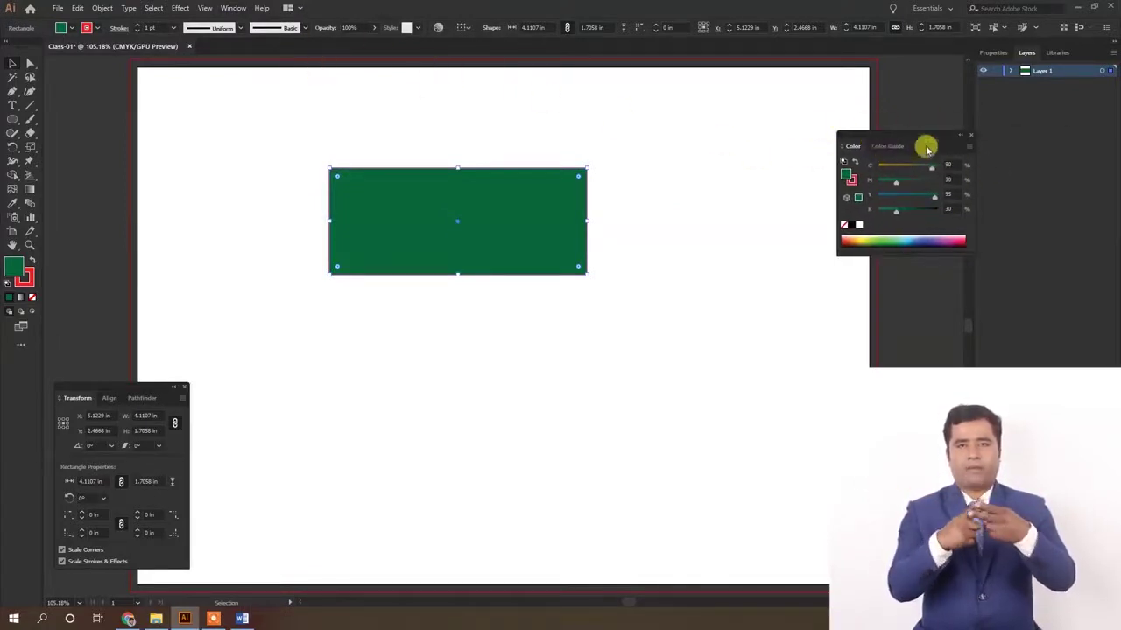
drag(915, 136, 917, 142)
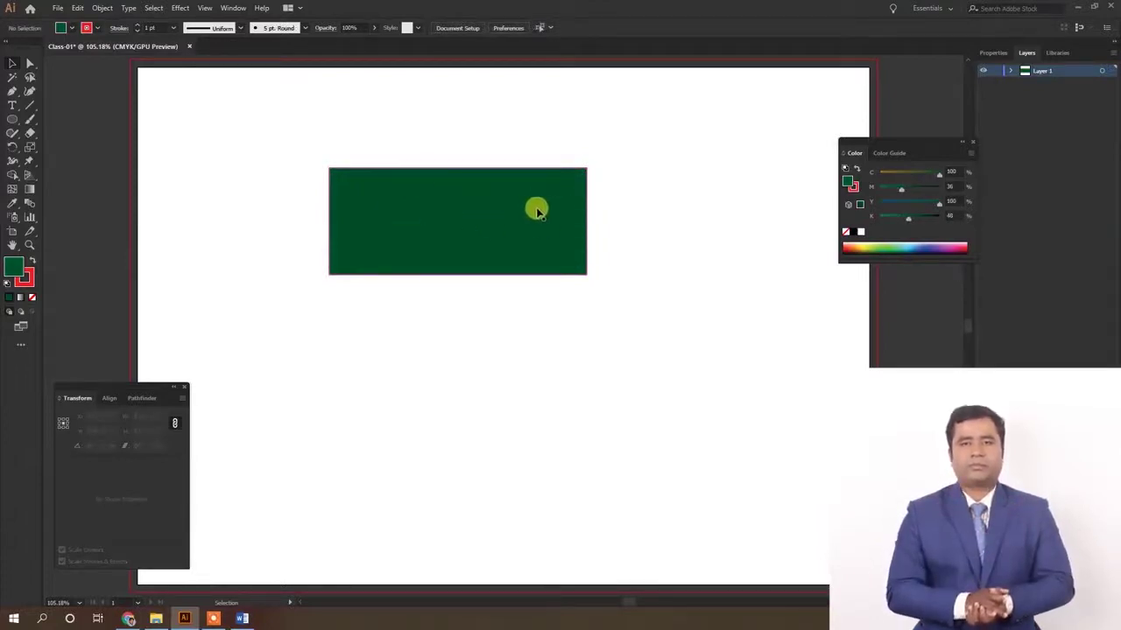
click(526, 219)
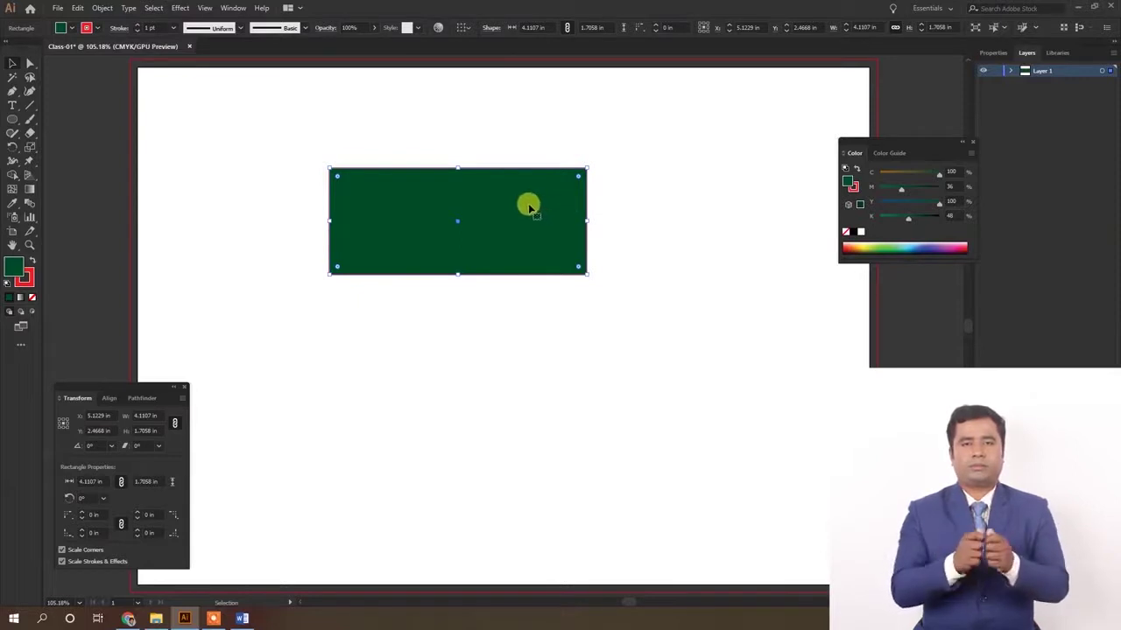
Step: Zoom in on the rectangle and set its red outline weight to 4 pt
key(z)
drag(330, 167, 461, 211)
key(v)
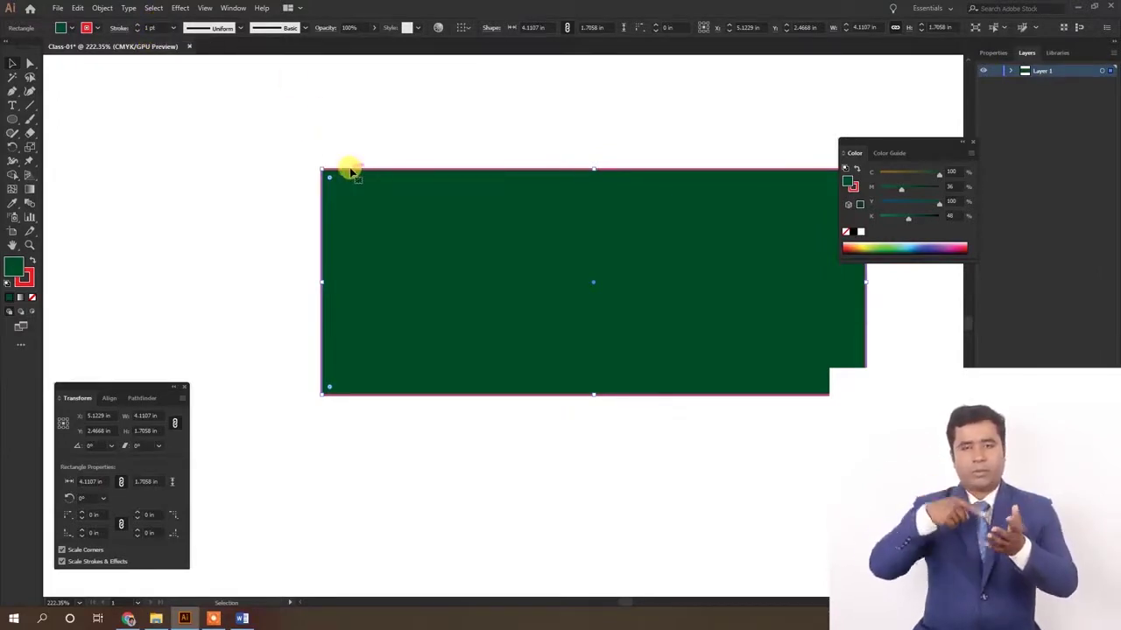
click(172, 29)
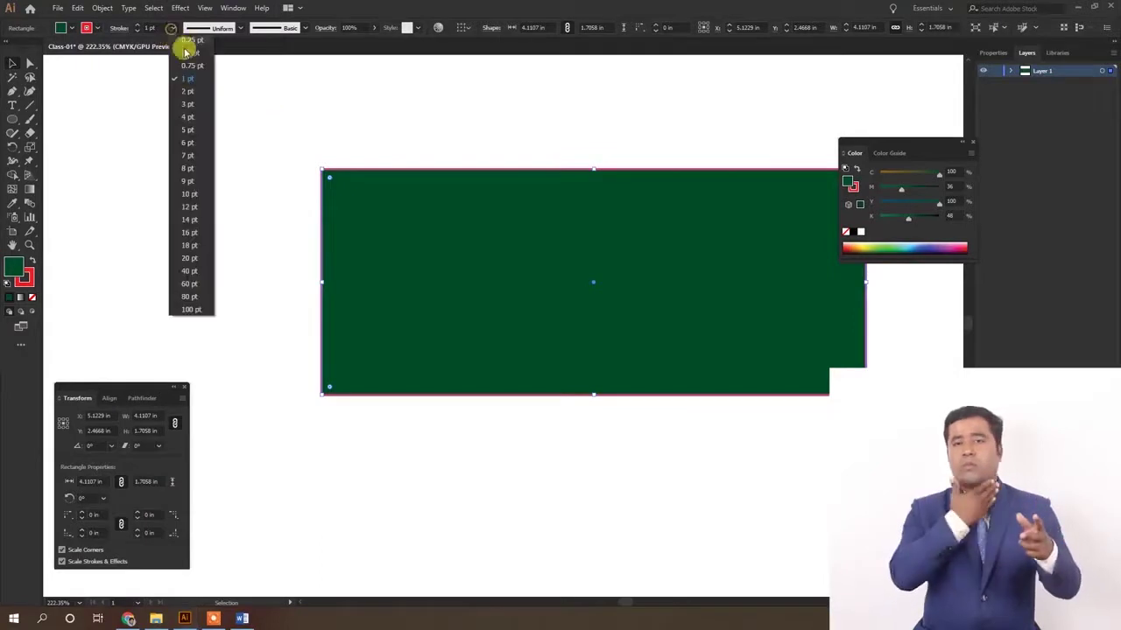
click(190, 145)
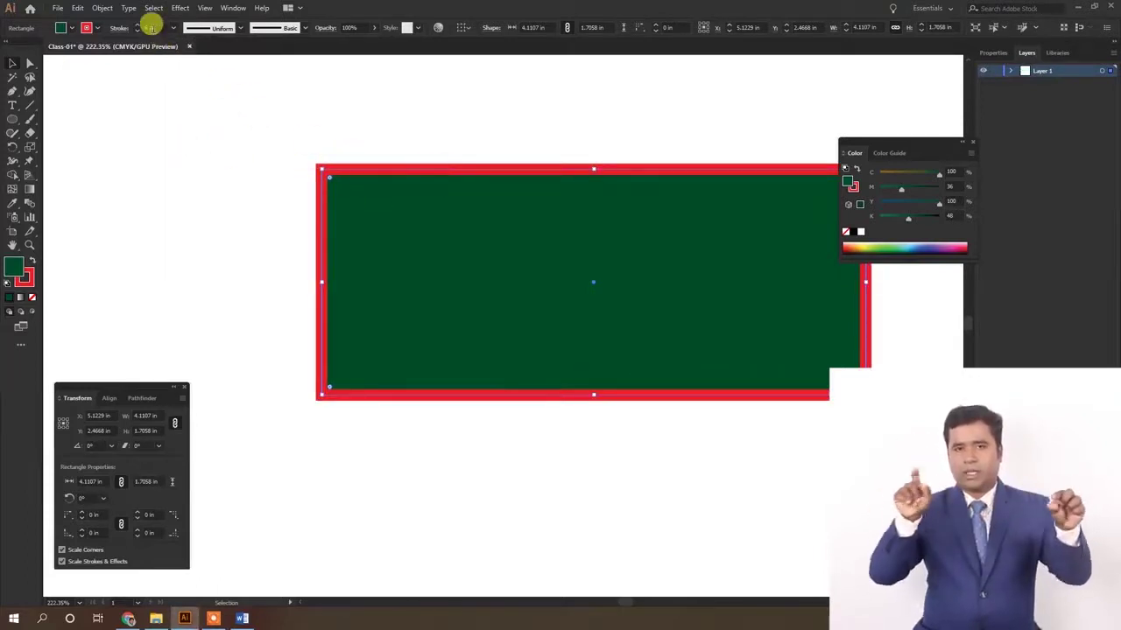
click(150, 28)
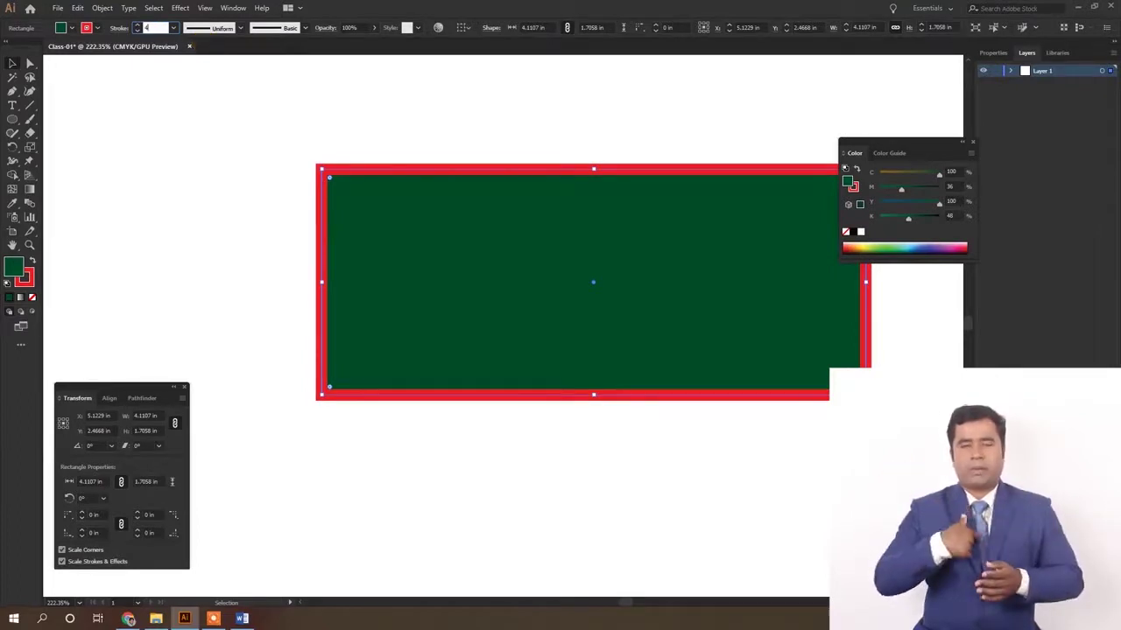
text(4)
key(Return)
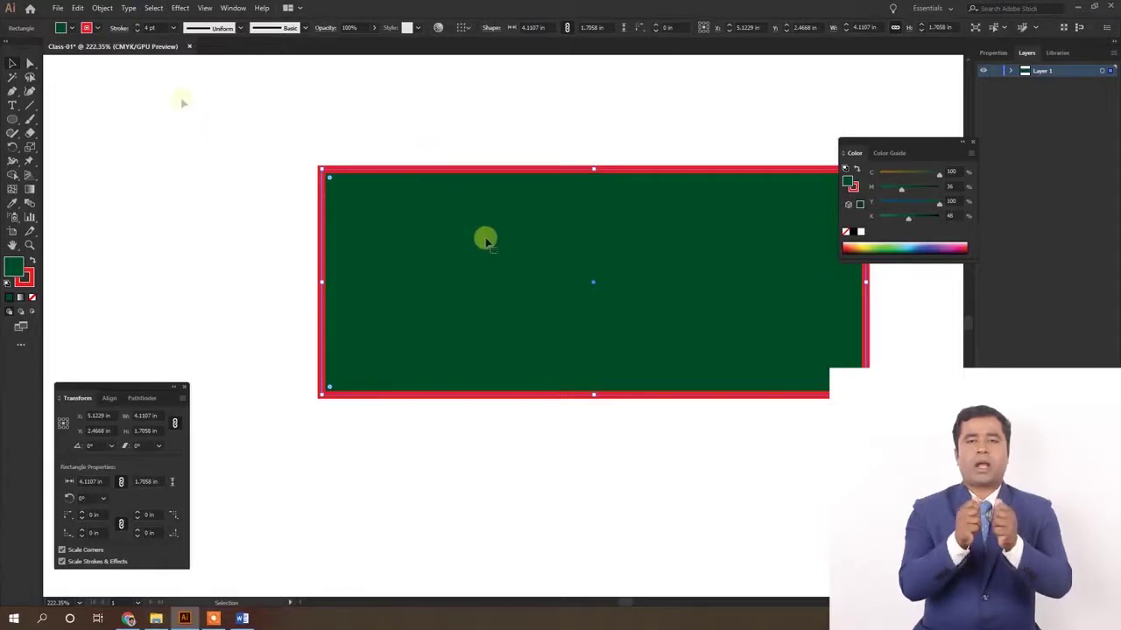
drag(555, 275, 435, 247)
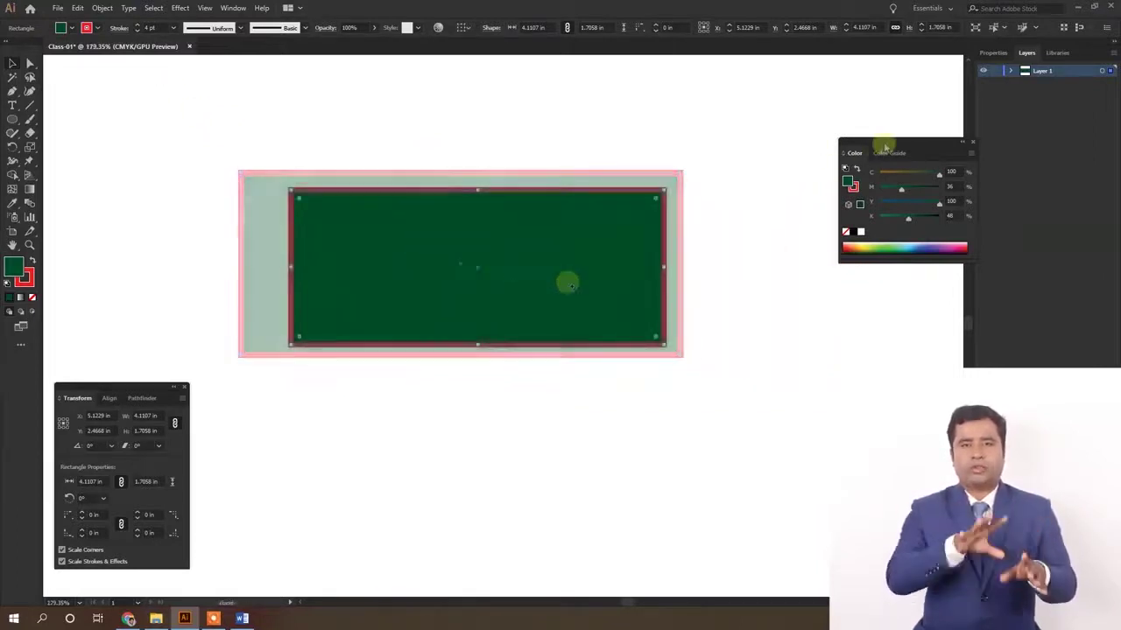
Step: Open the Layers panel from the Window menu and add Layer 2 above Layer 1
drag(886, 145, 862, 144)
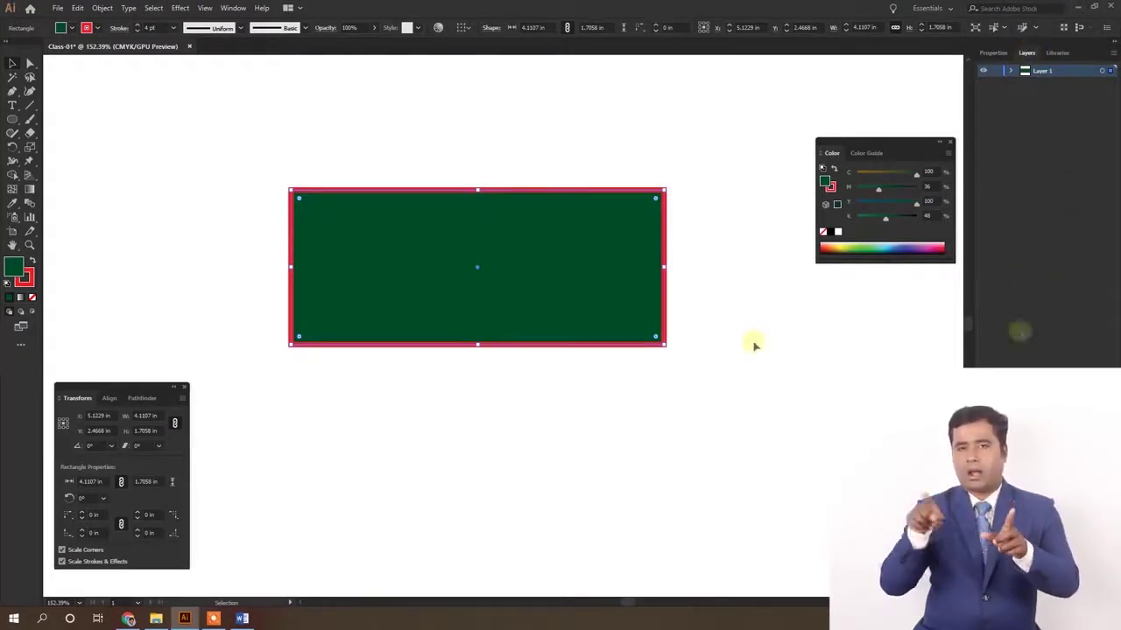
click(230, 9)
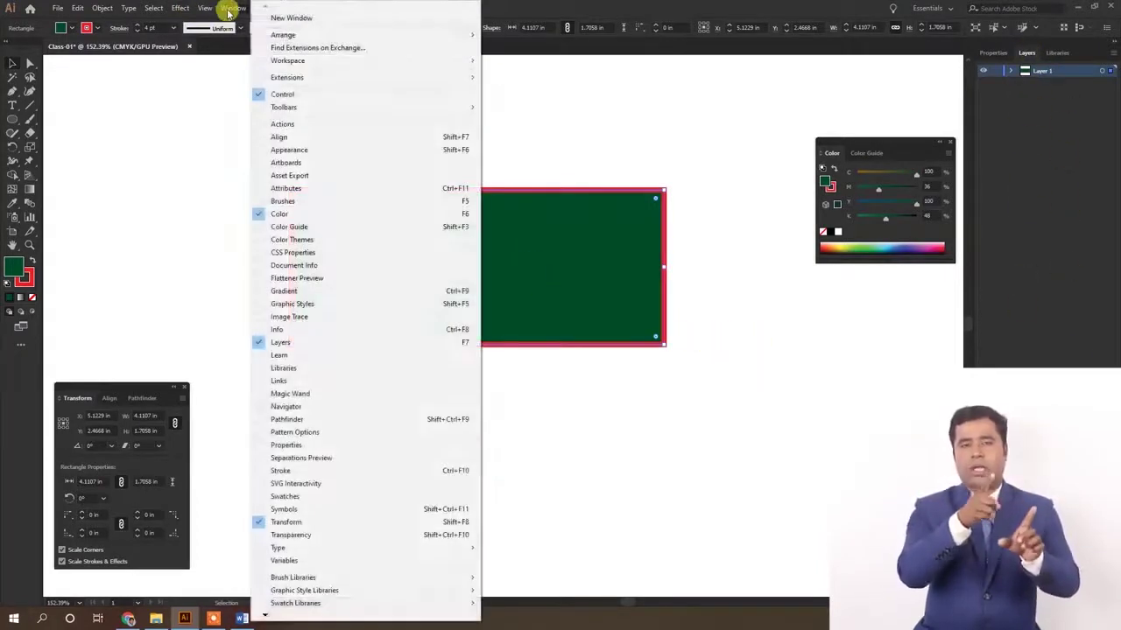
click(464, 347)
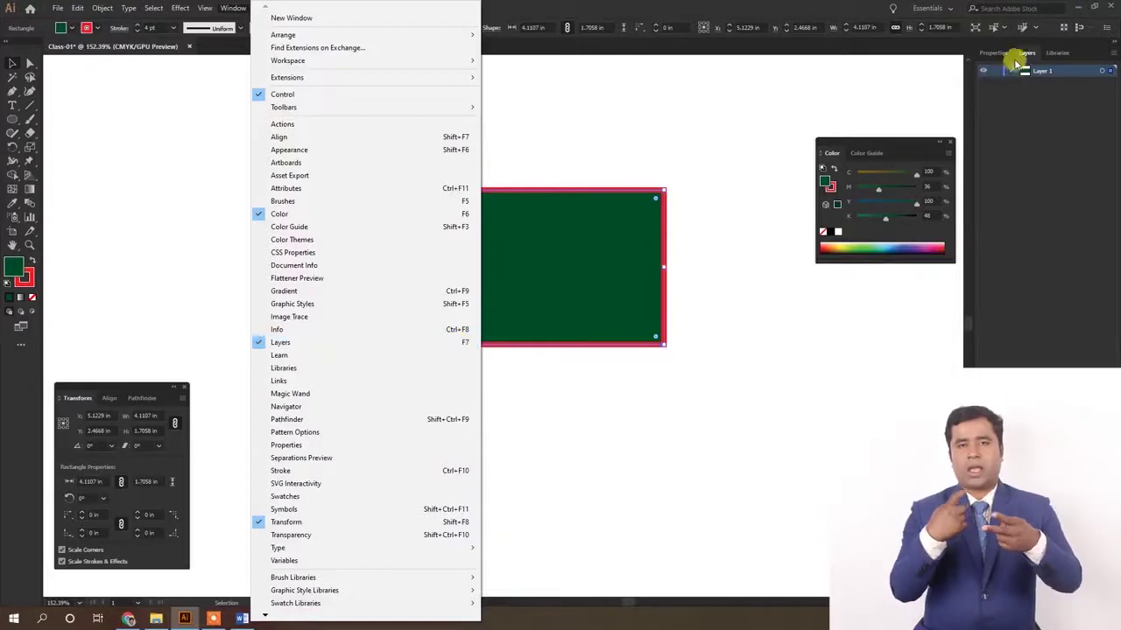
click(1020, 52)
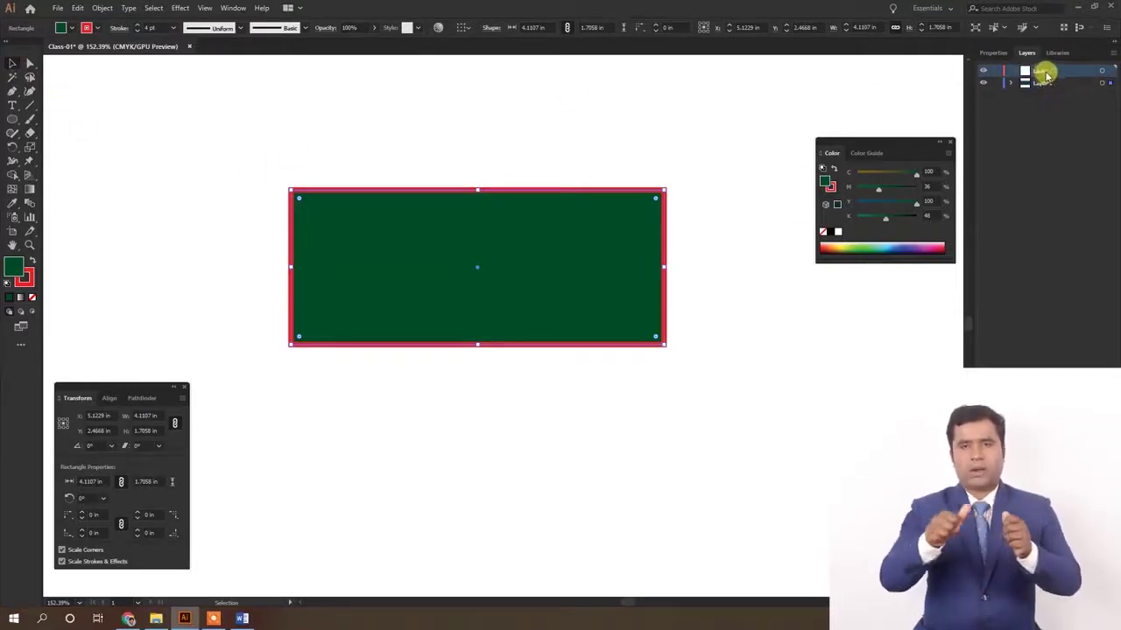
click(12, 119)
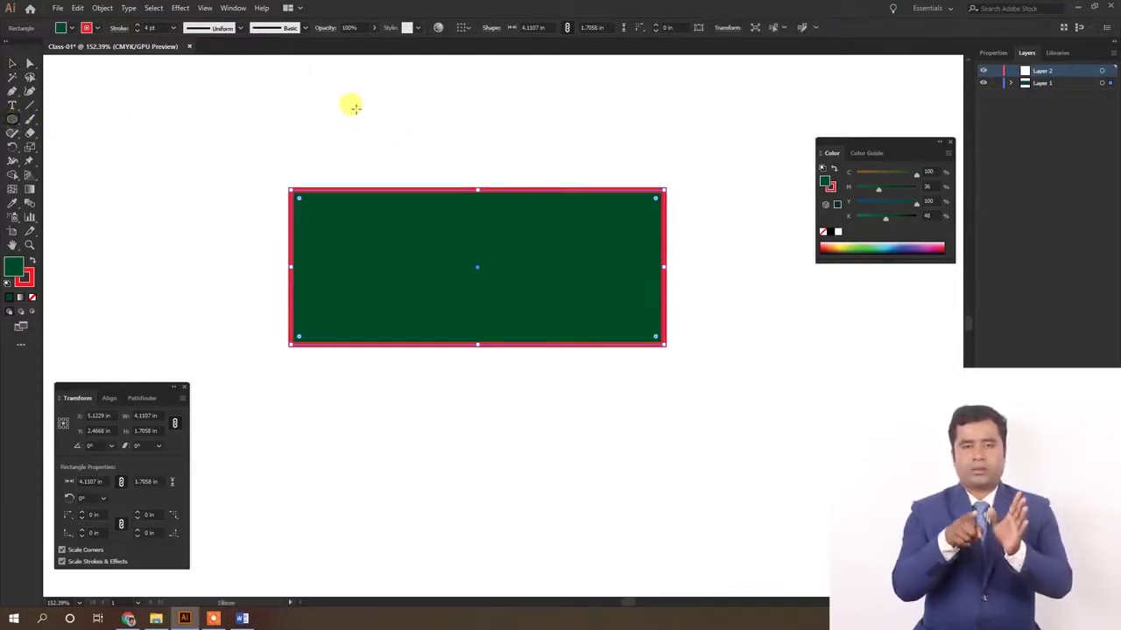
Step: Draw a green circle, rename layers Circle and RECTANGULAR, and reset the rectangle to default colours
drag(355, 109, 407, 149)
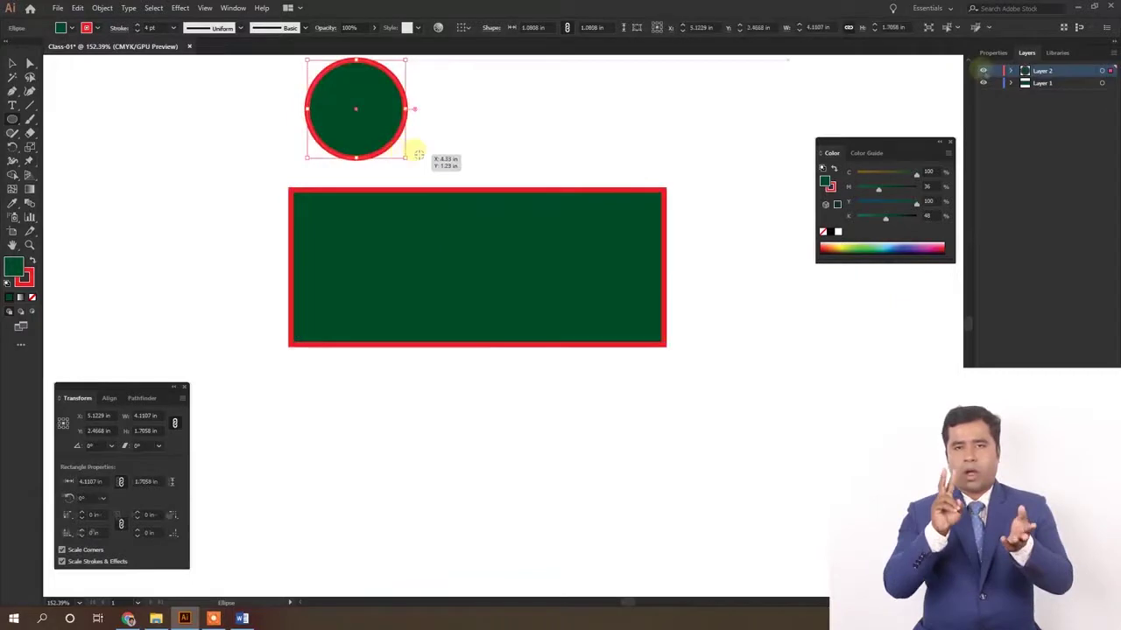
click(983, 70)
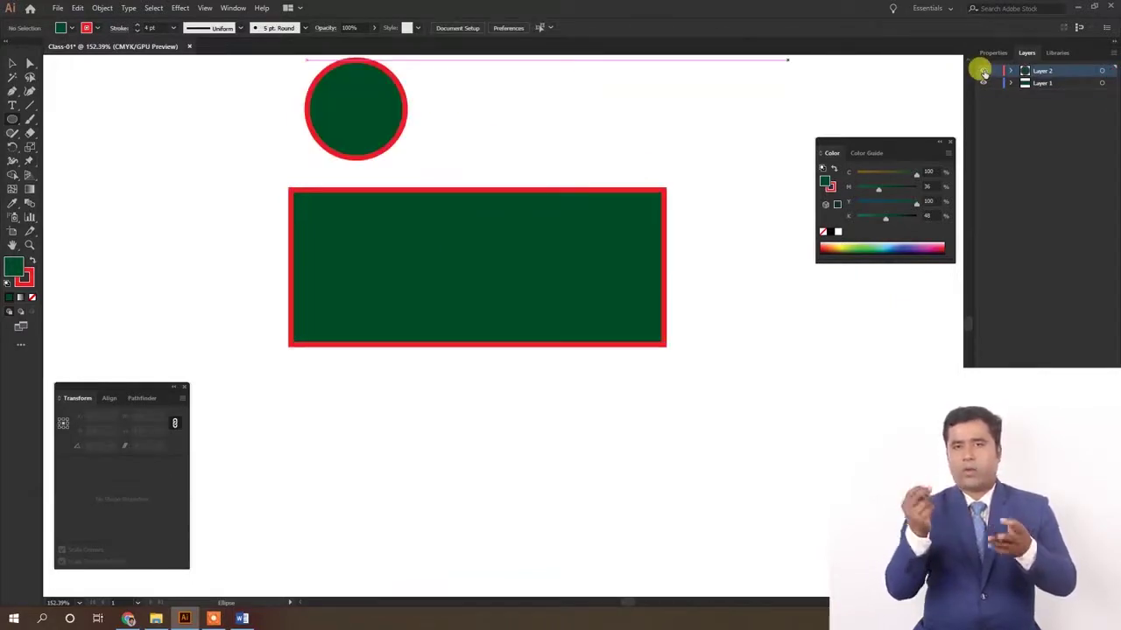
click(983, 71)
click(983, 71)
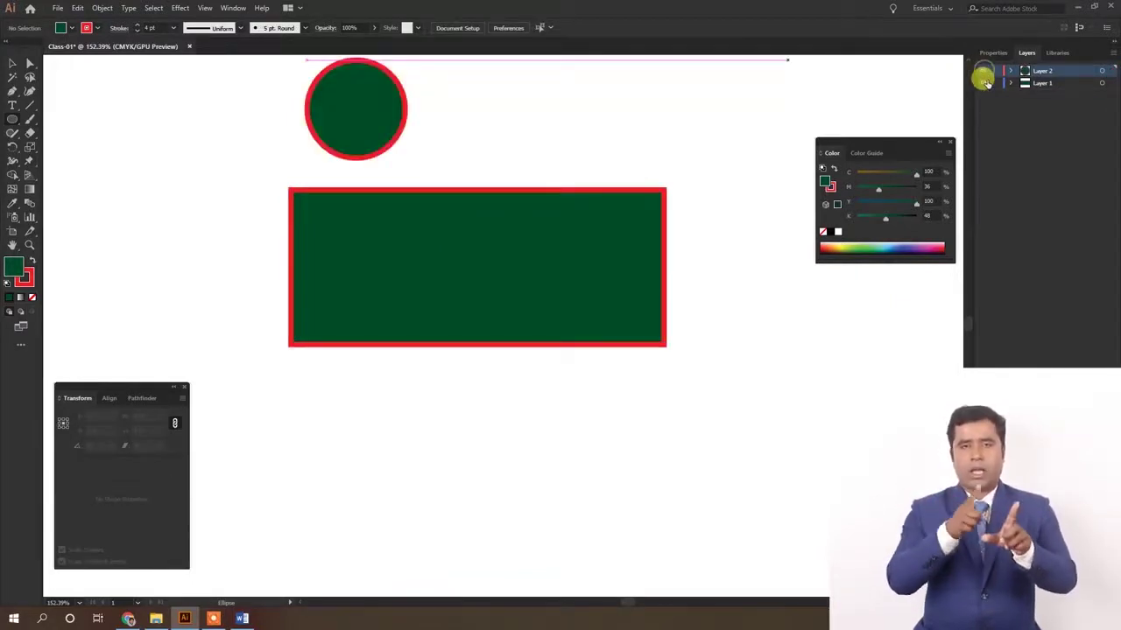
click(983, 82)
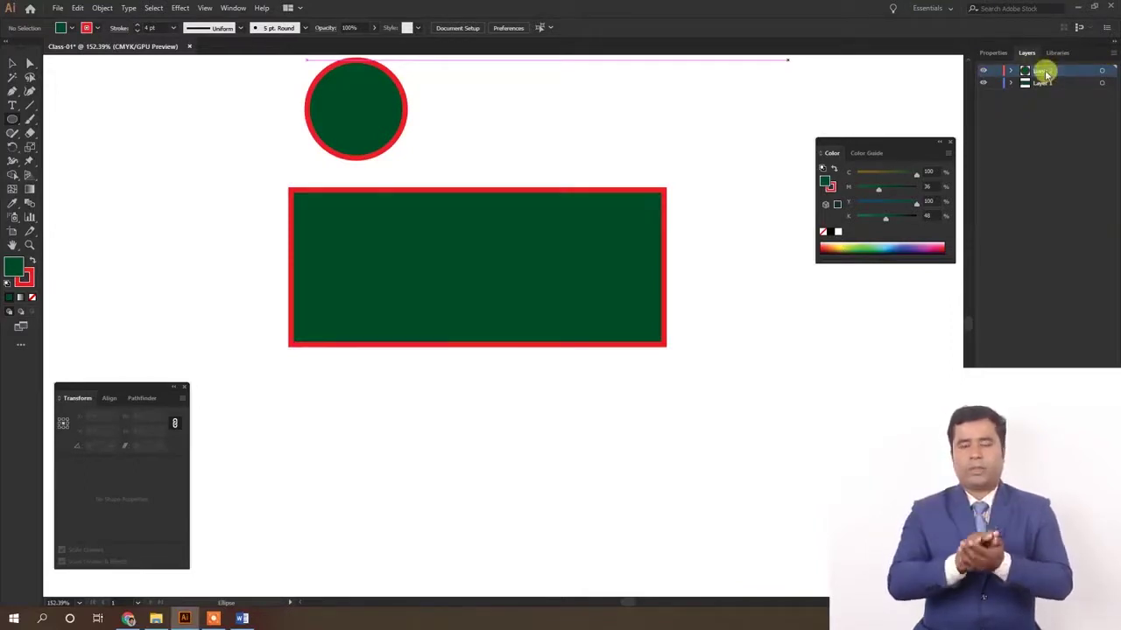
double_click(1043, 70)
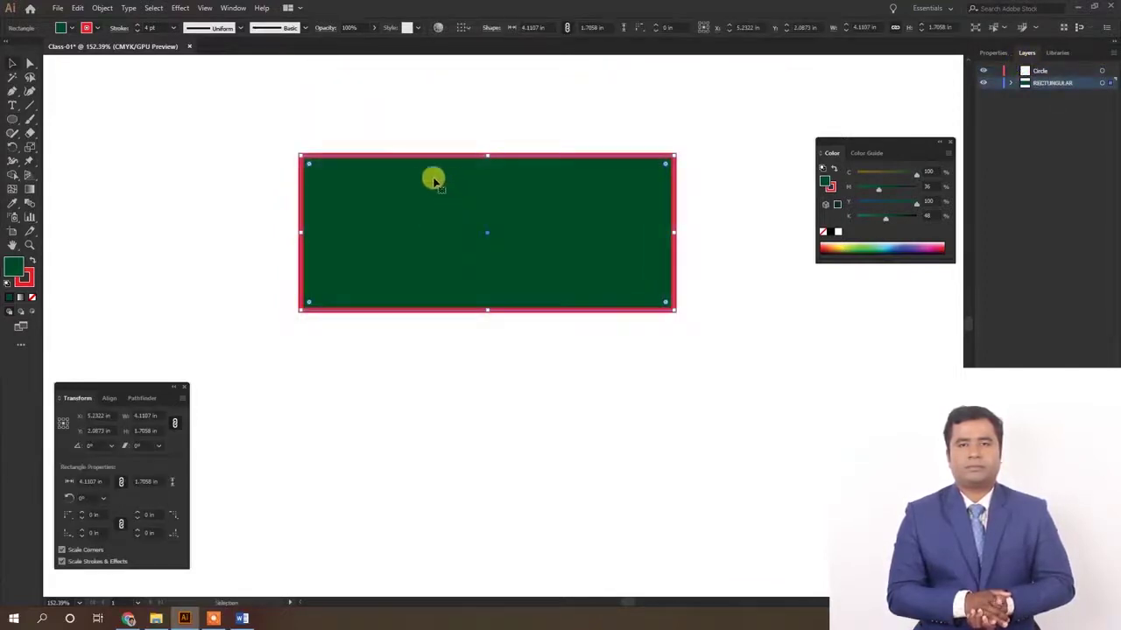
key(d)
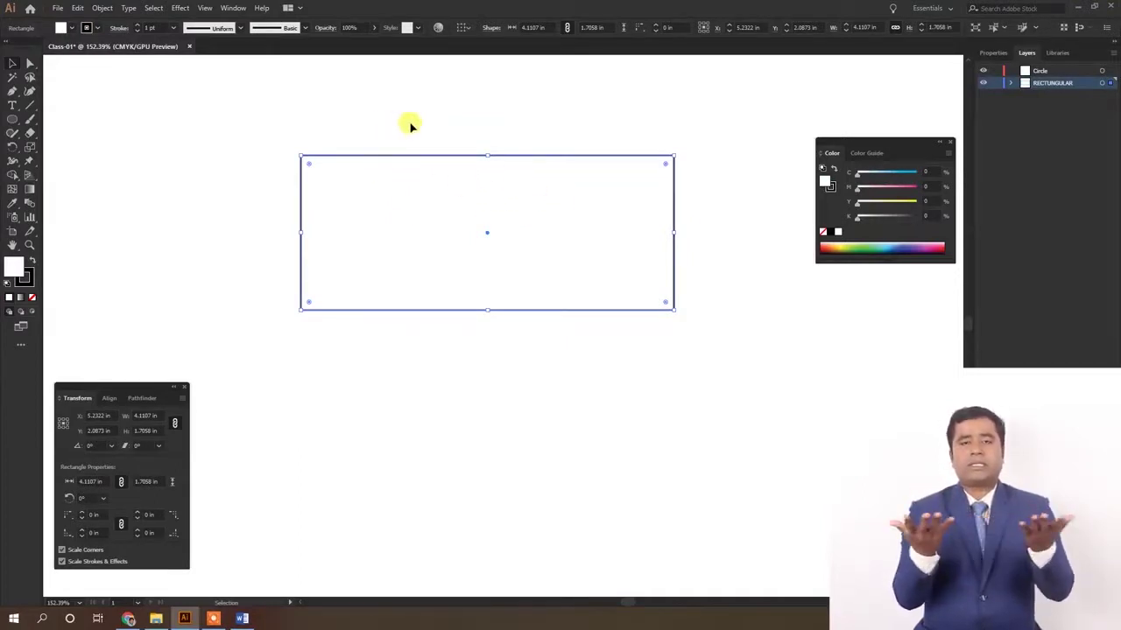
Step: Nudge the white, black-outlined rectangle slightly upward with Shift+Up, then deselect it
click(341, 132)
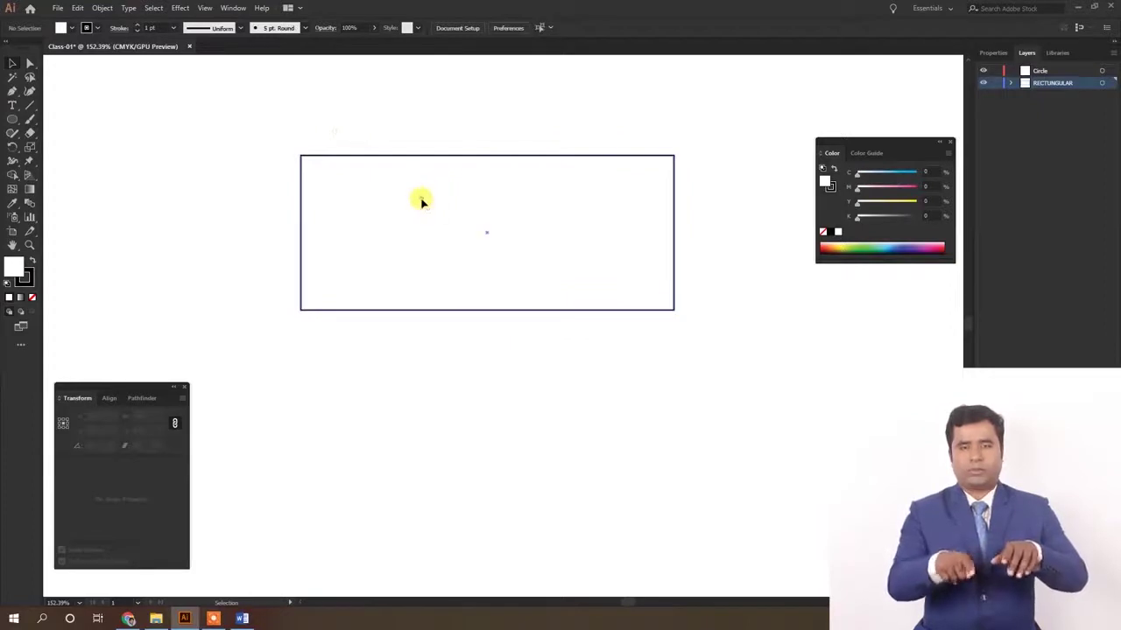
click(420, 202)
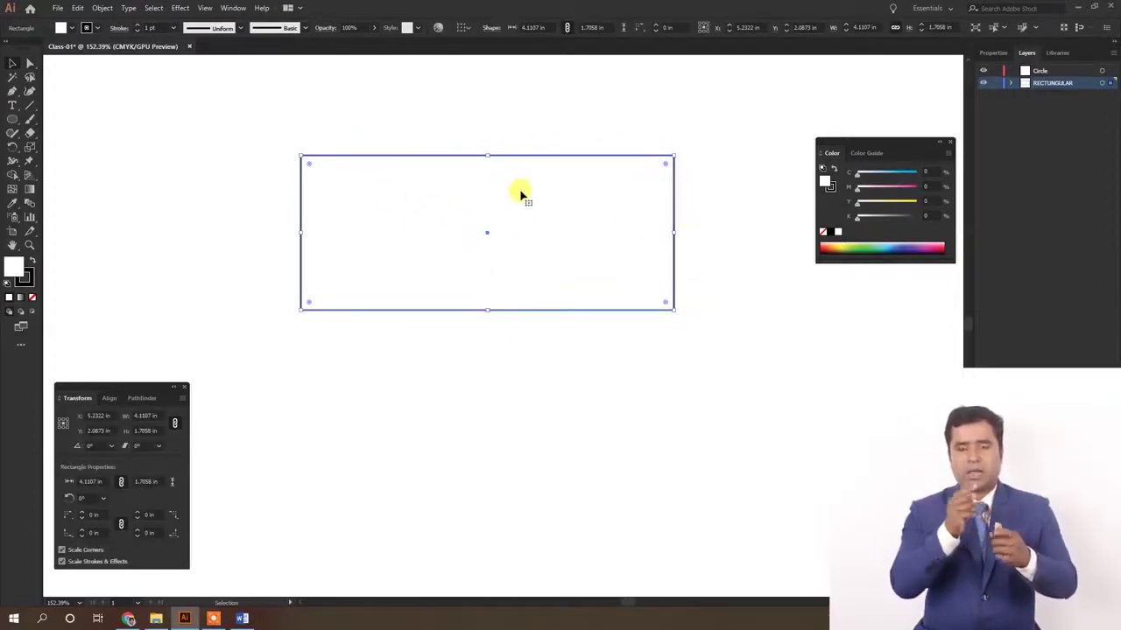
key(shift+Up)
click(594, 338)
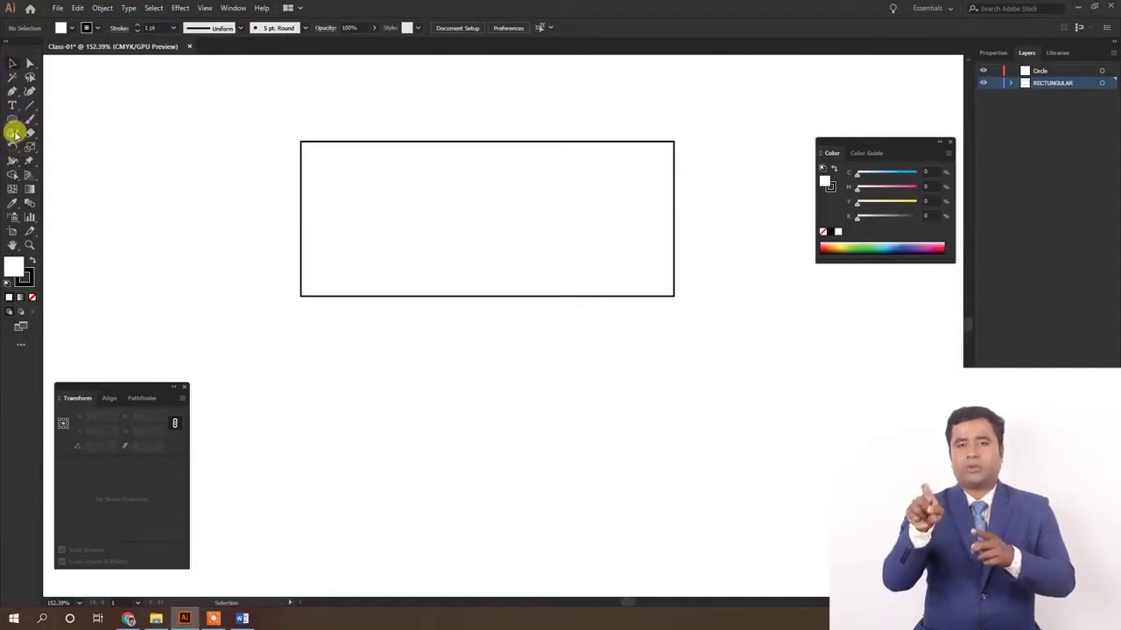
Step: Draw a freehand cloud outline, about 0.988 × 0.6729 in, below the rectangle with the Pencil Tool
click(15, 134)
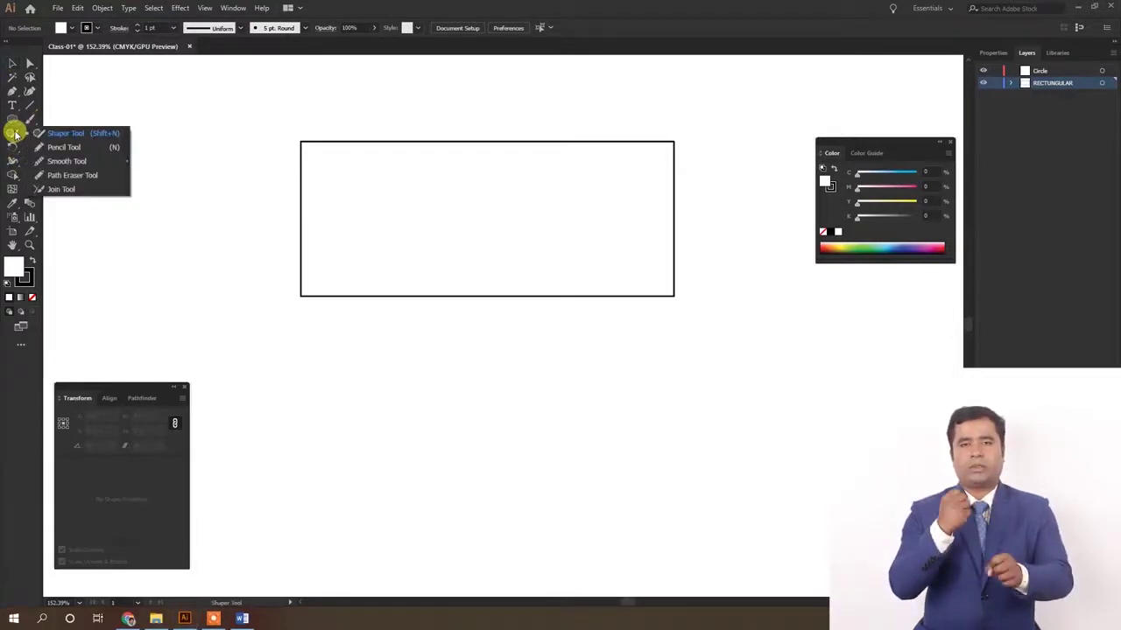
click(82, 146)
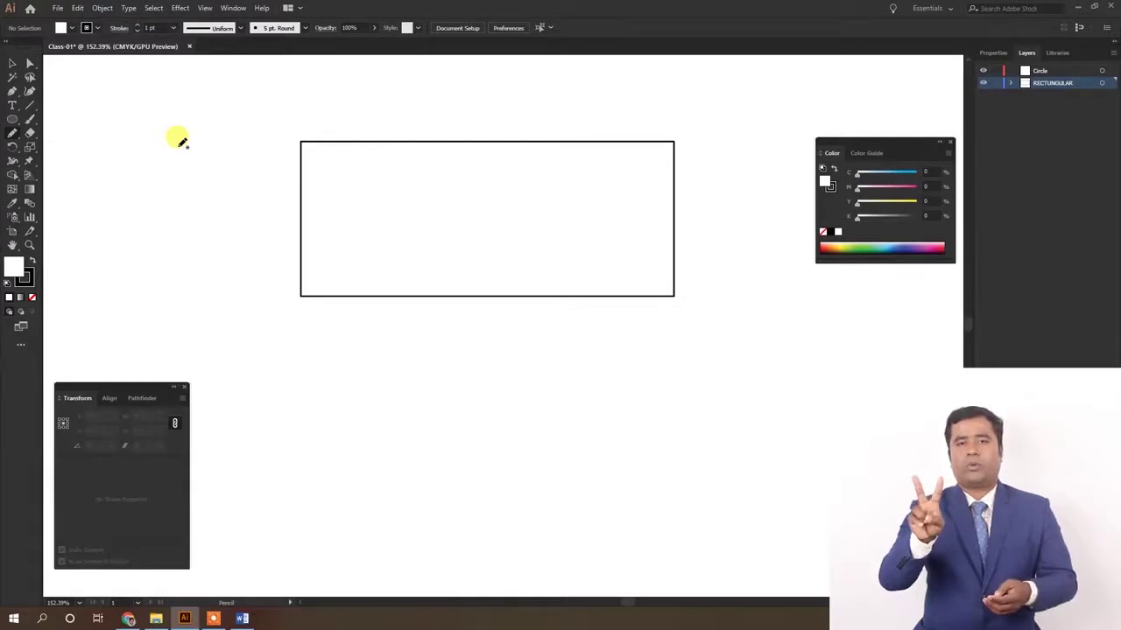
scroll(262, 210, down, 1)
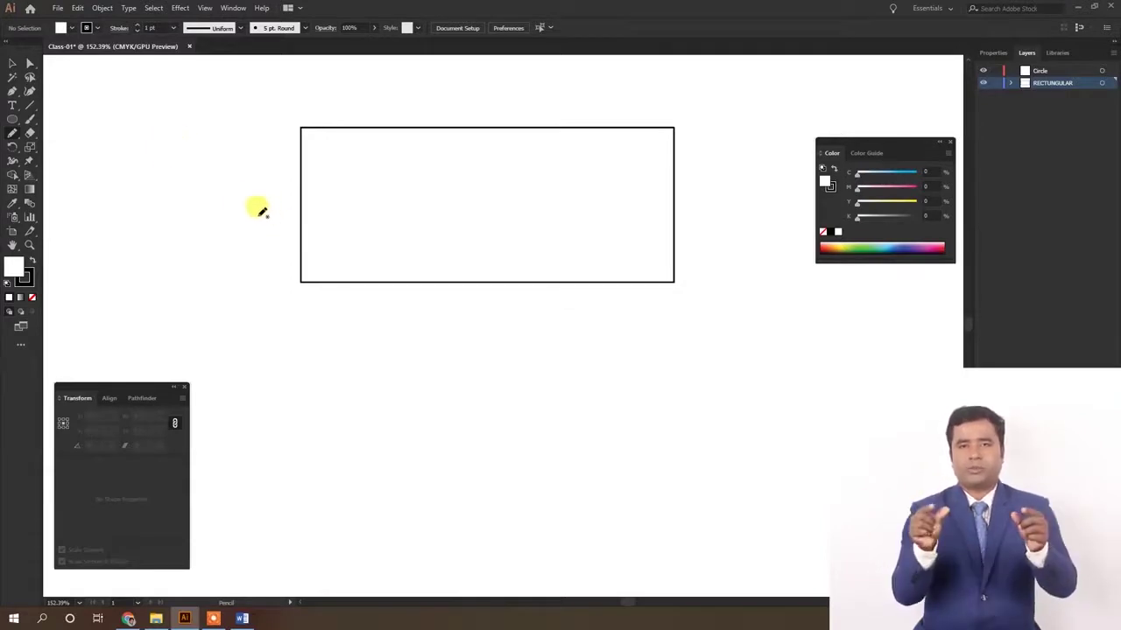
scroll(277, 210, down, 1)
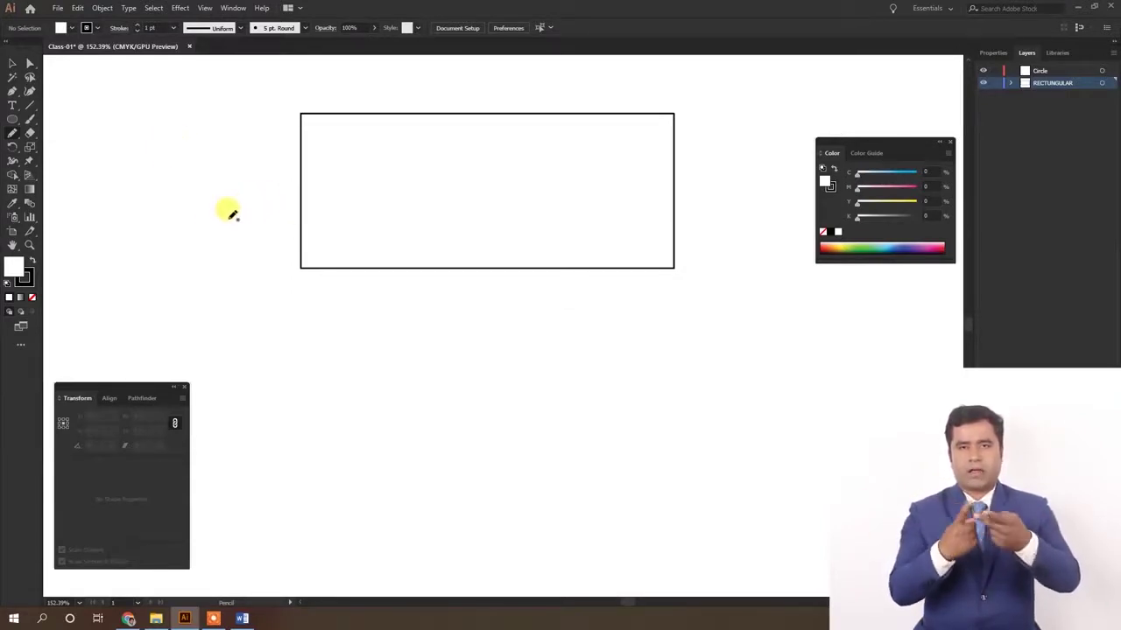
mouse_move(340, 386)
mouse_down()
mouse_move(314, 354)
mouse_move(333, 323)
mouse_move(390, 331)
mouse_move(336, 383)
mouse_up()
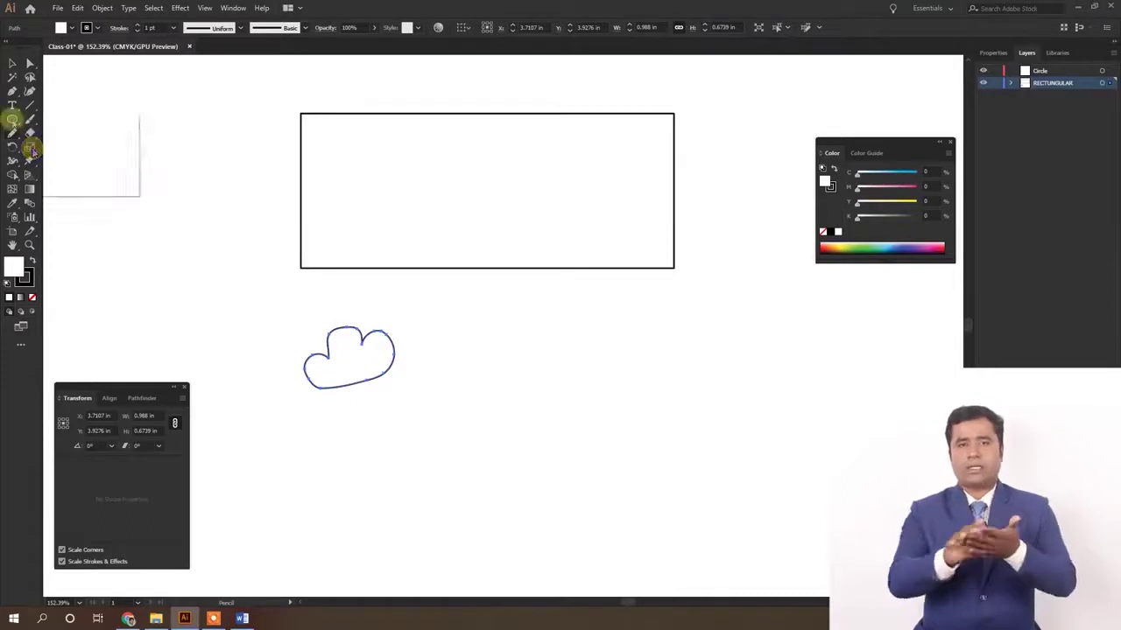
click(12, 119)
Step: Draw a 0.5597 × 0.6433 in rectangle overlapping the cloud's bottom and select both shapes
click(65, 117)
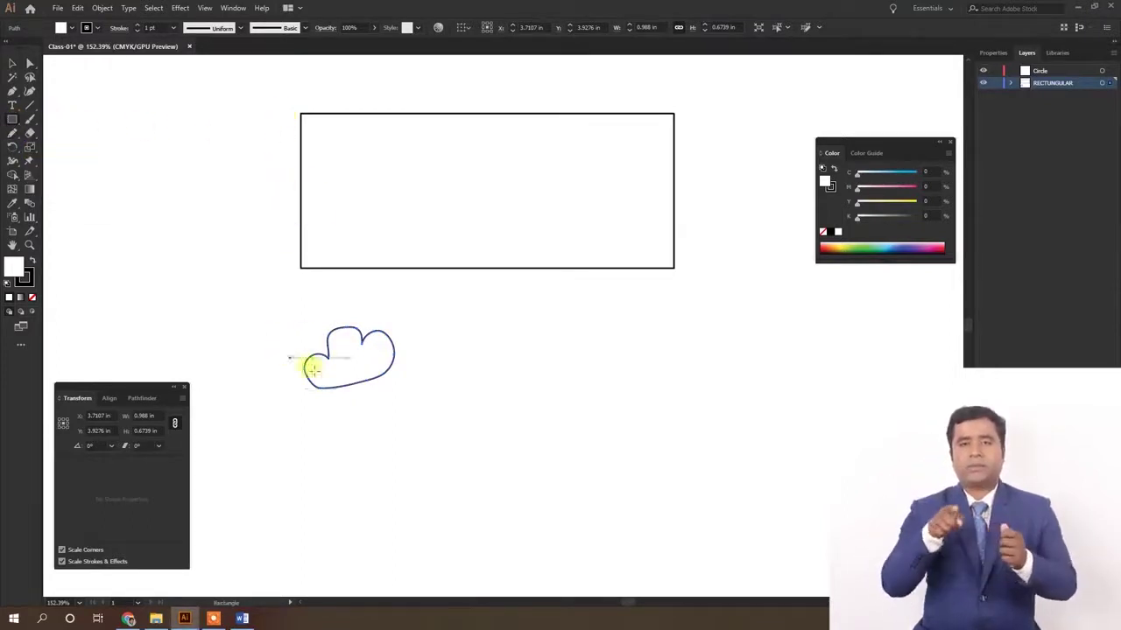
drag(329, 368, 380, 423)
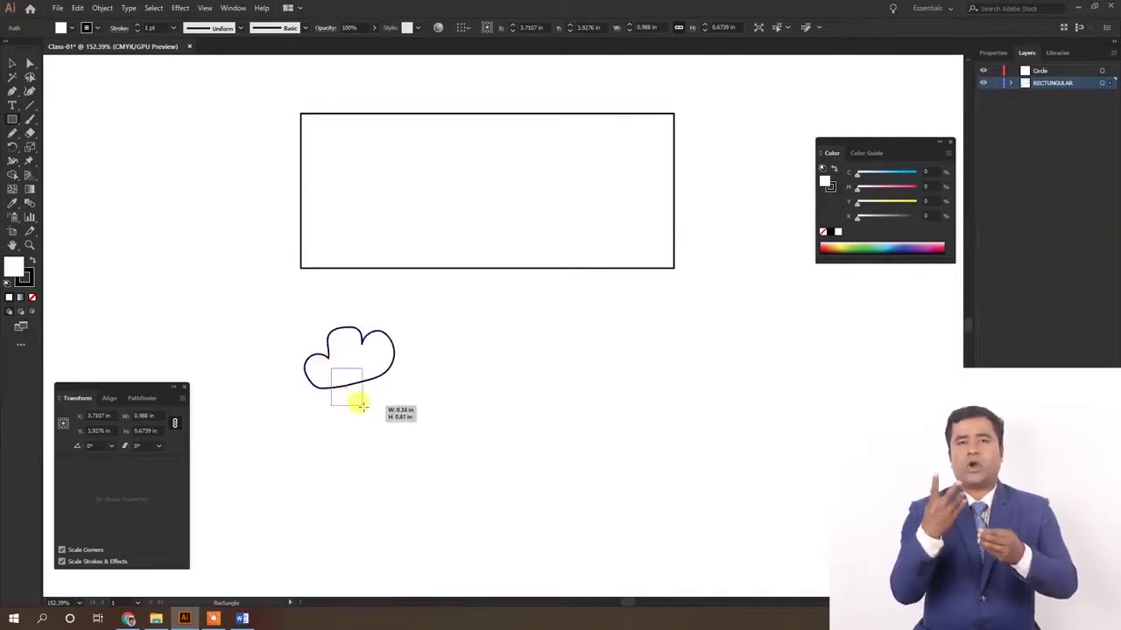
drag(381, 423, 381, 427)
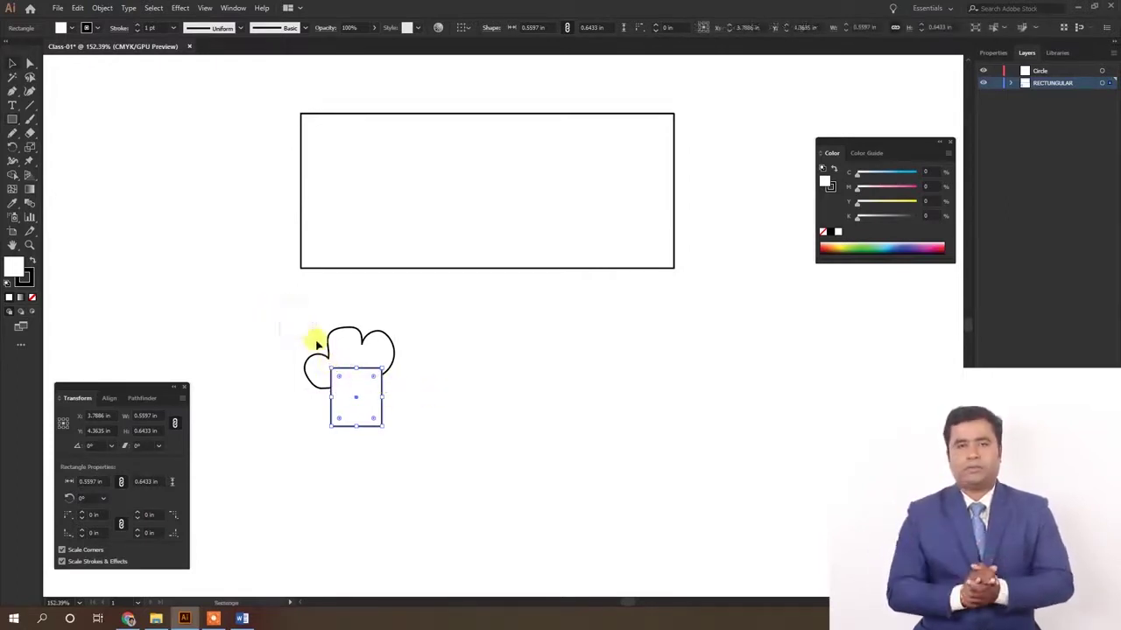
drag(400, 401, 407, 400)
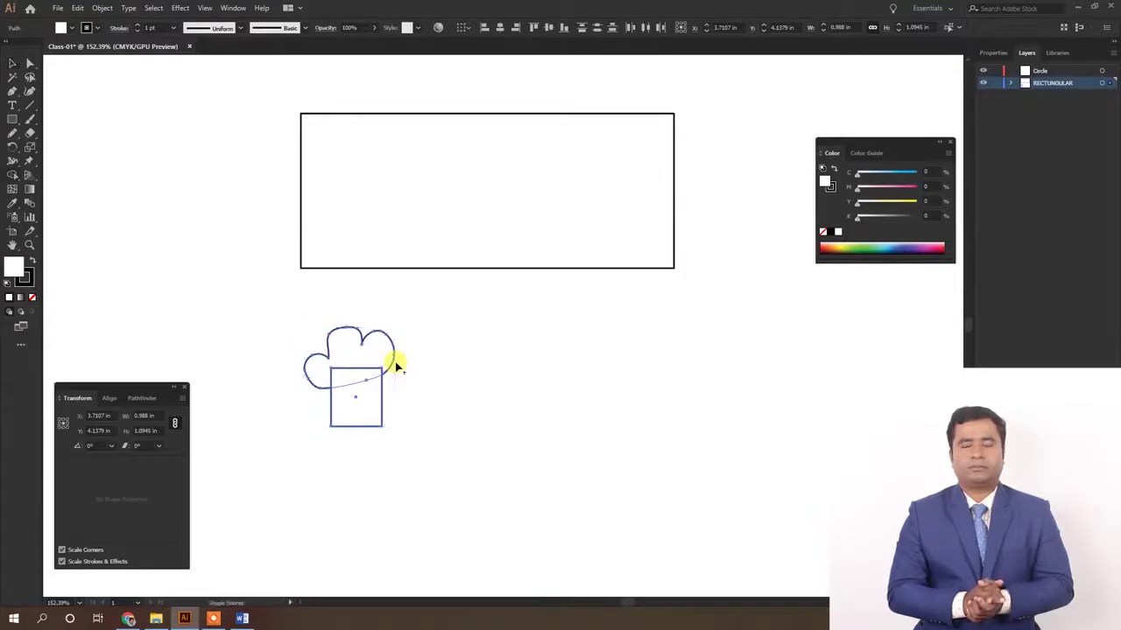
key(shift+m)
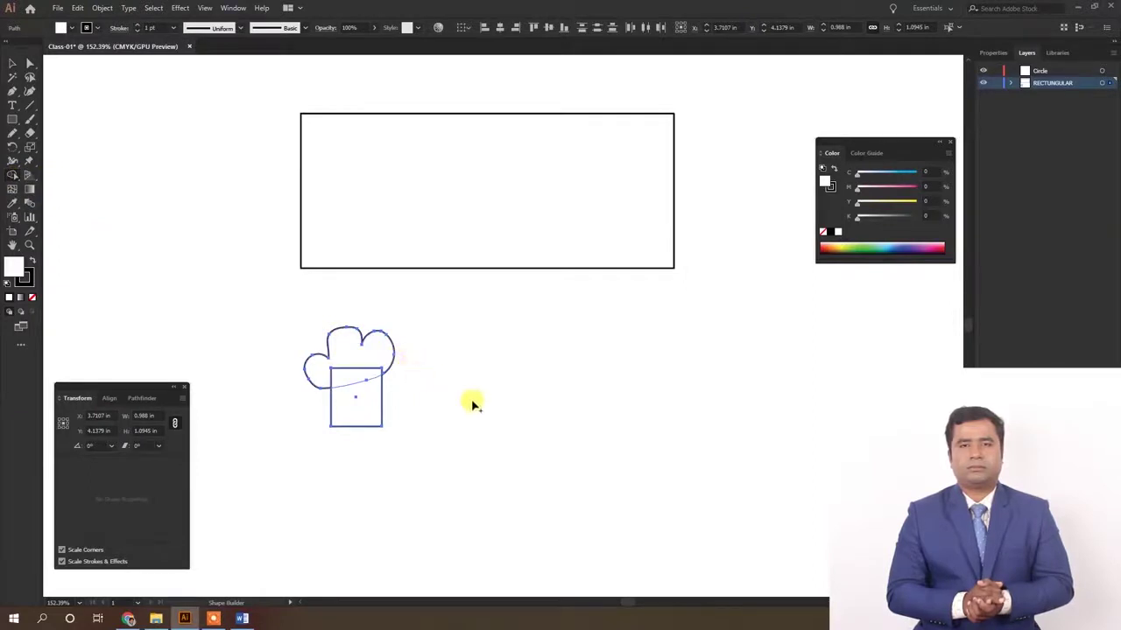
Step: Merge the cloud and small rectangle into one 0.988 × 1.0945 in chef-hat outline, then deselect
drag(346, 356, 358, 410)
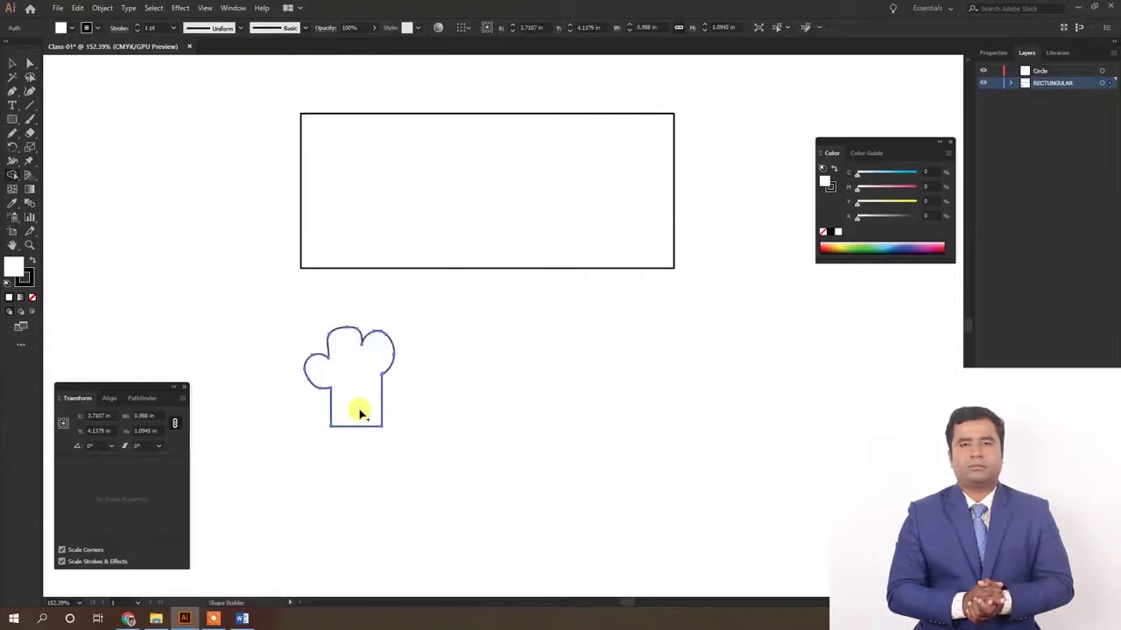
click(12, 64)
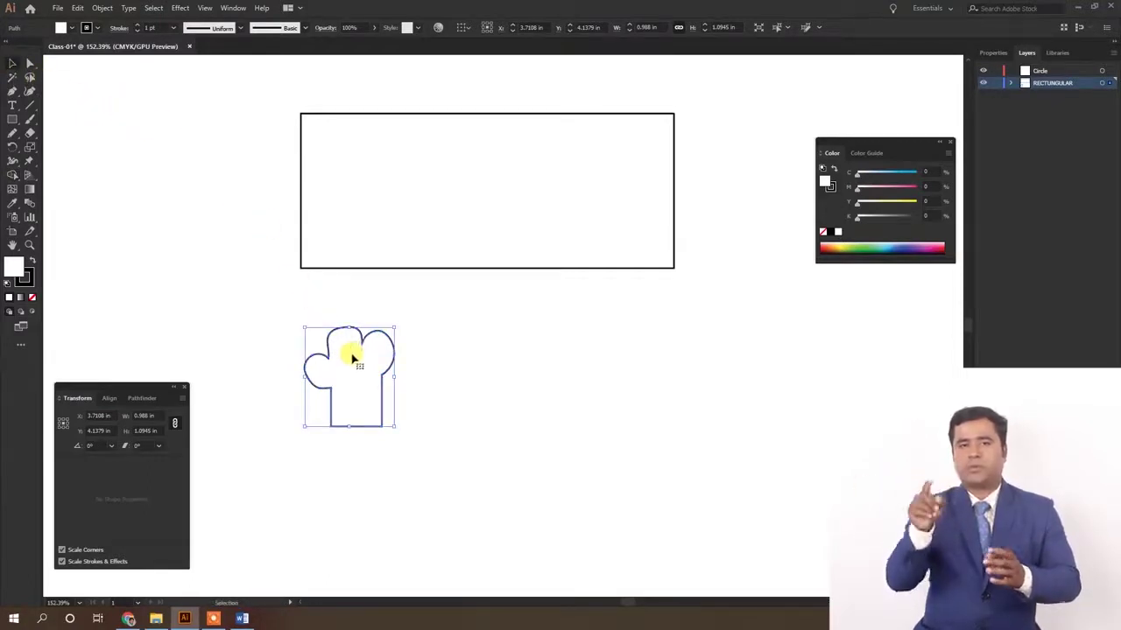
click(424, 363)
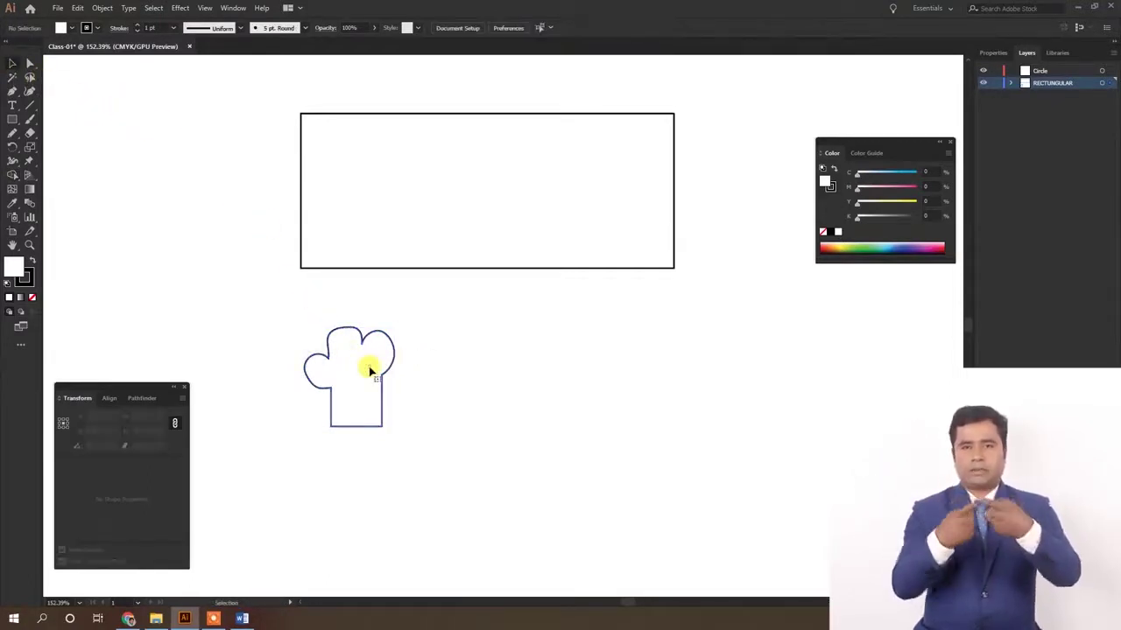
Step: Shift the chef hat left and draw a tall 0.4053 × 1.8914 in rectangle to its right
mouse_move(358, 373)
mouse_down()
mouse_move(502, 375)
mouse_move(393, 365)
mouse_move(357, 375)
mouse_move(476, 373)
mouse_move(386, 379)
mouse_move(365, 359)
mouse_up()
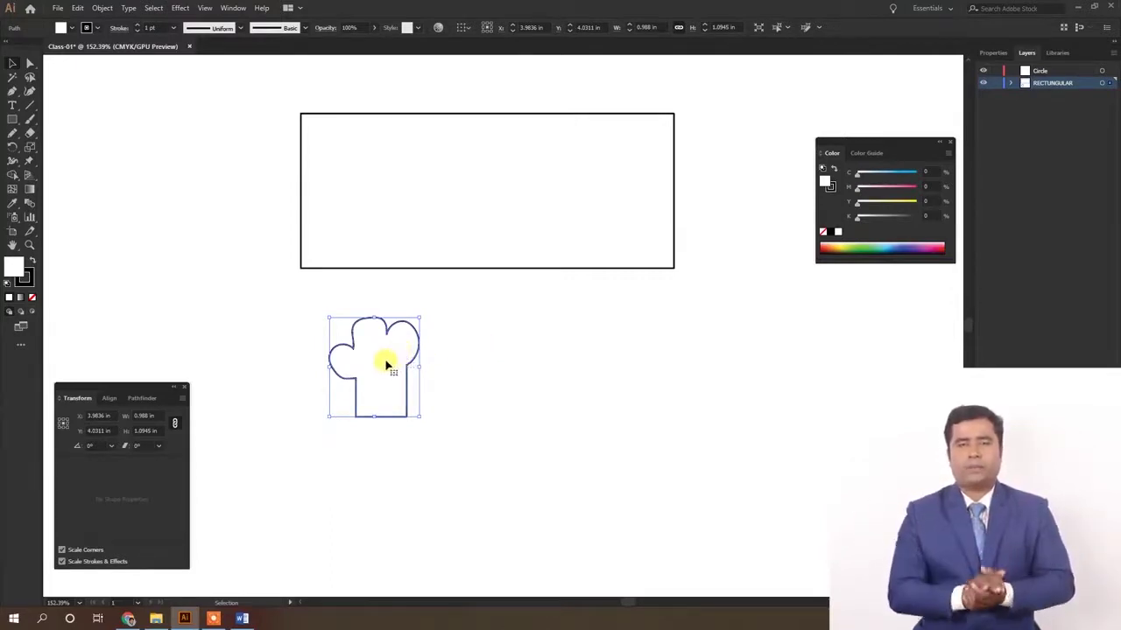
drag(390, 359, 284, 359)
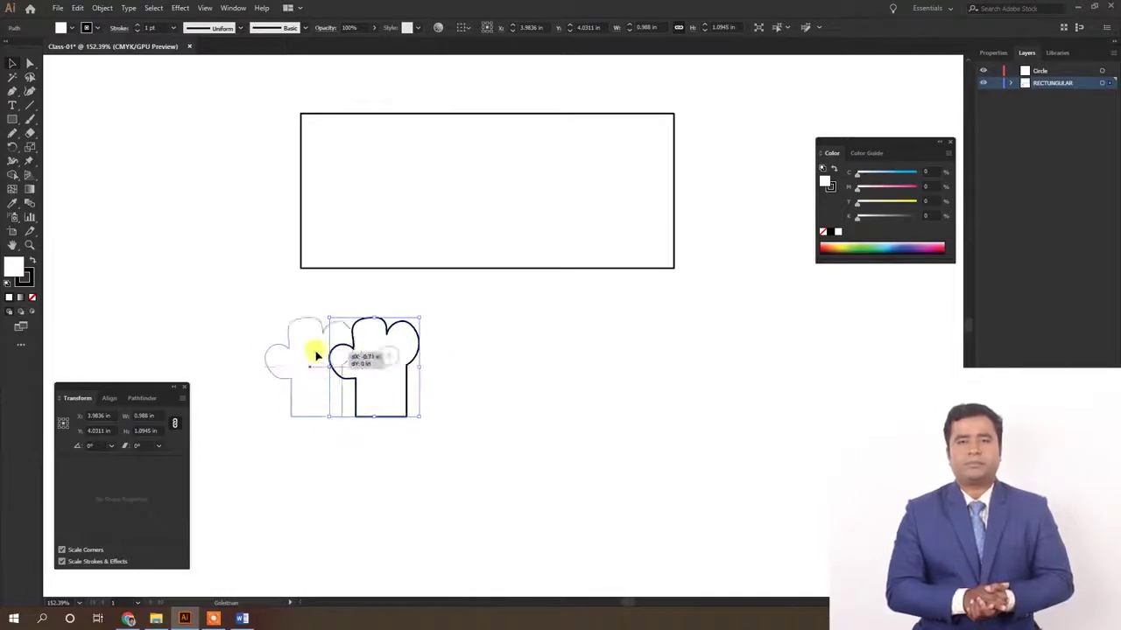
click(12, 119)
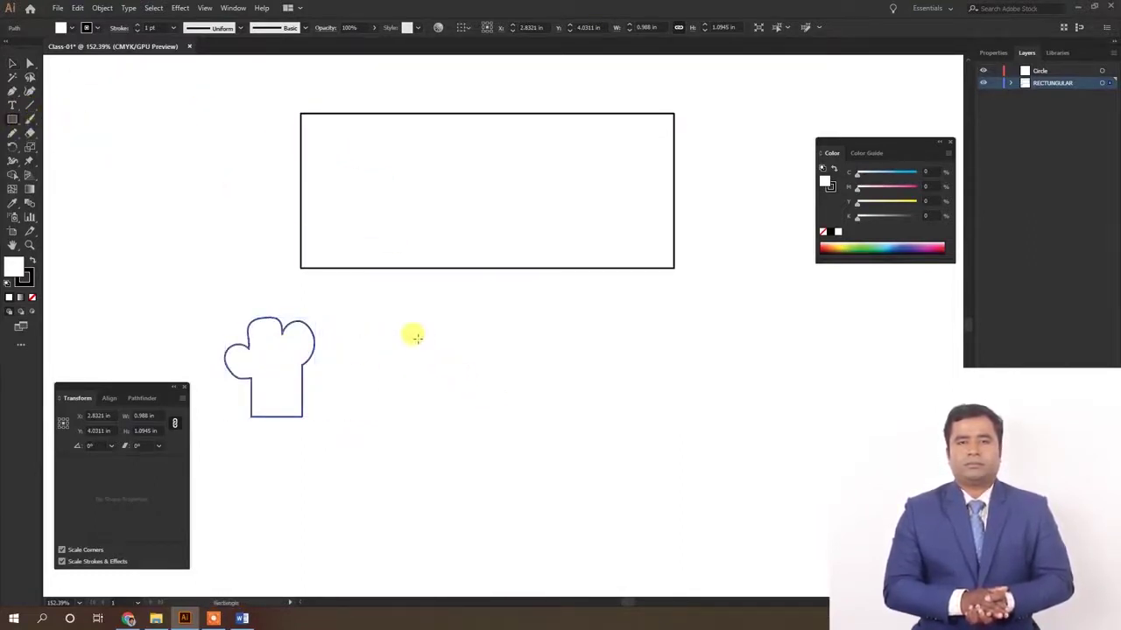
drag(414, 331, 449, 501)
Step: Give the tall rectangle no stroke and a cyan fill
key(slash)
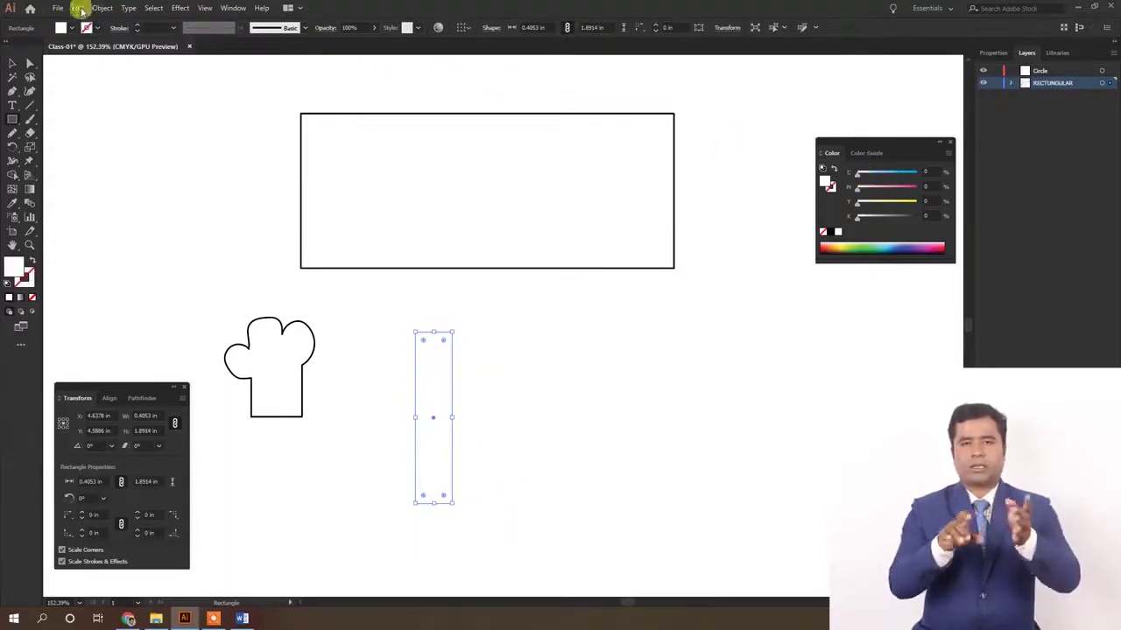
click(70, 28)
click(56, 47)
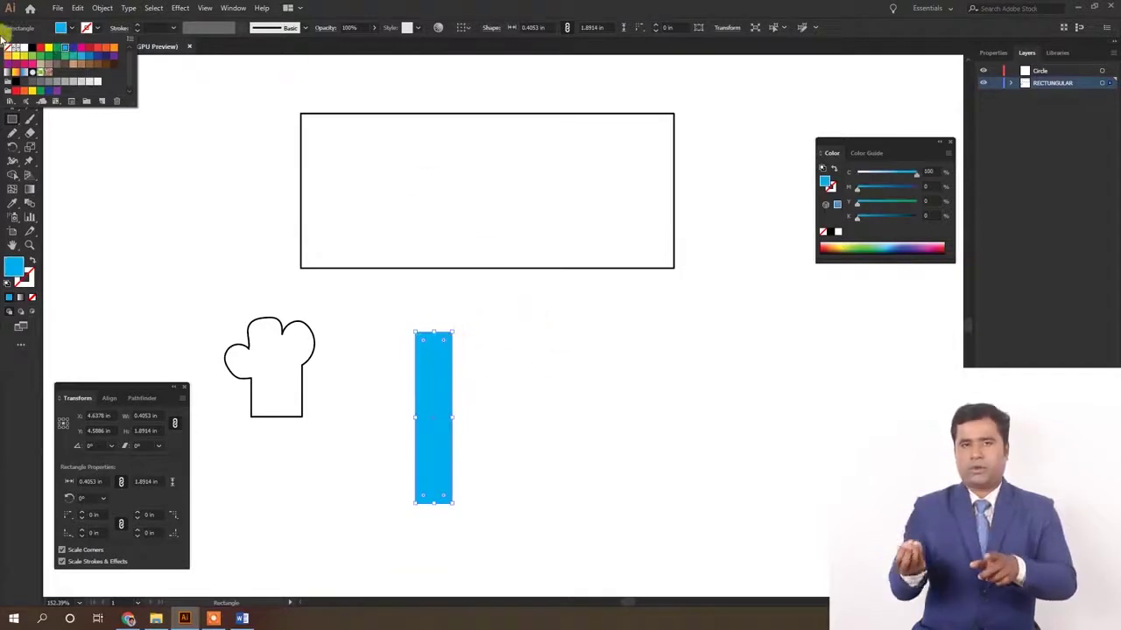
click(439, 374)
Step: Drag a copy of the cyan bar to the right of the original
key(v)
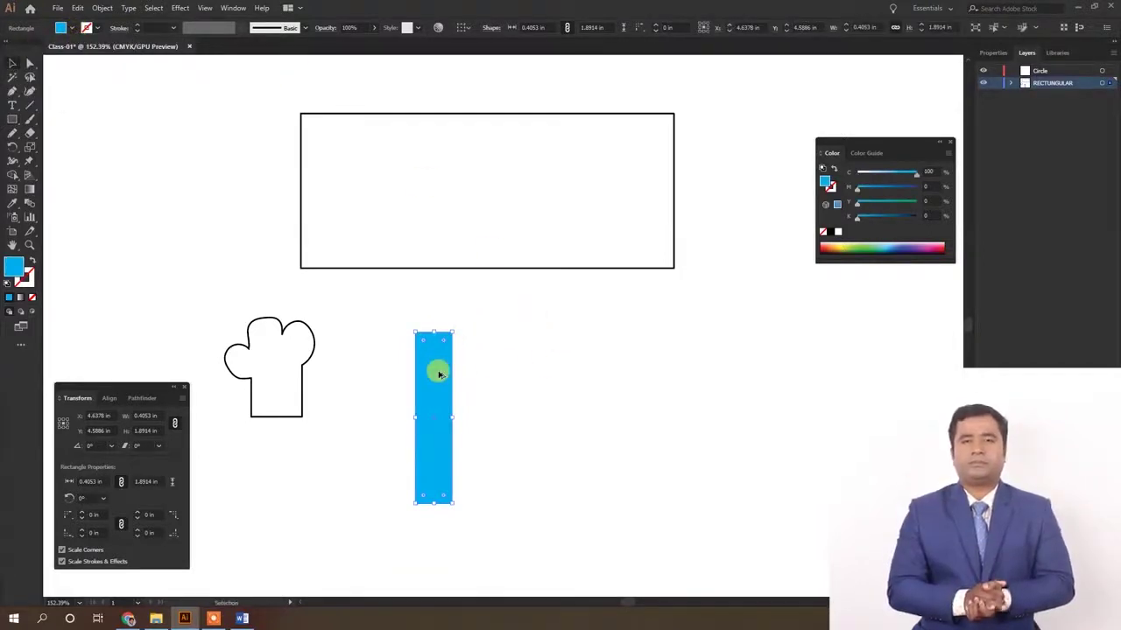
mouse_move(439, 375)
mouse_down()
mouse_move(720, 393)
mouse_move(676, 396)
mouse_up()
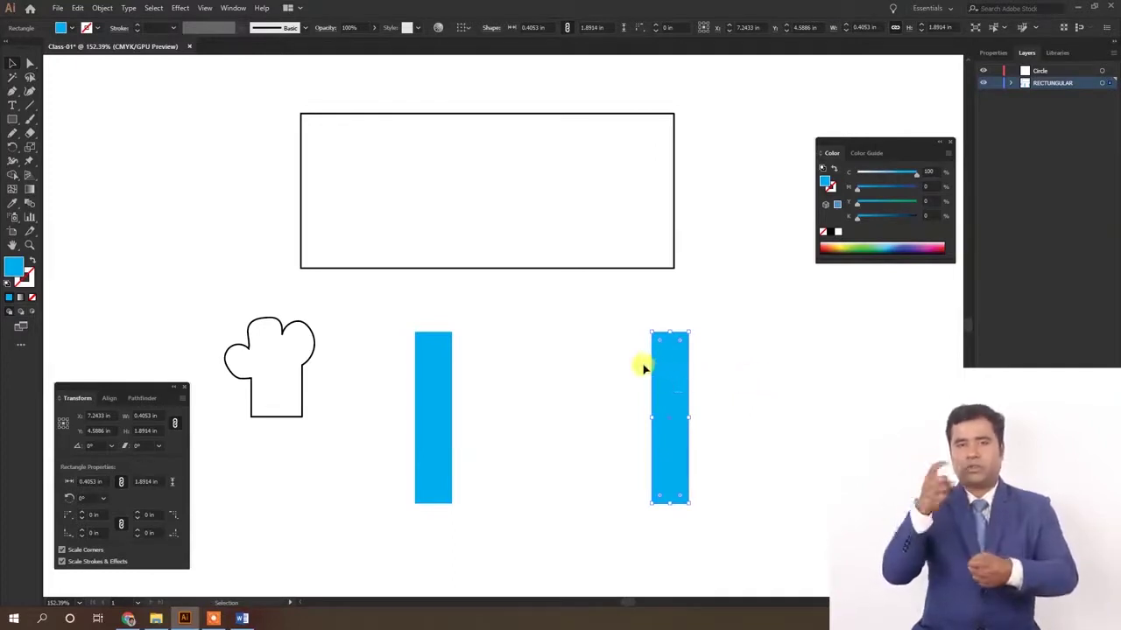
click(668, 382)
click(668, 389)
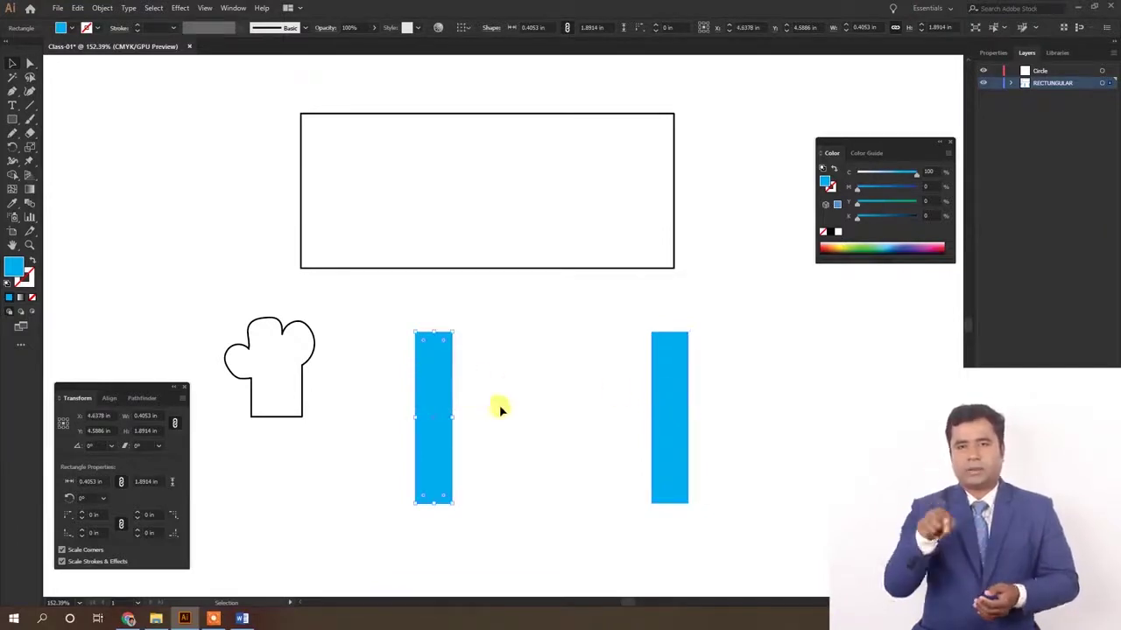
click(441, 388)
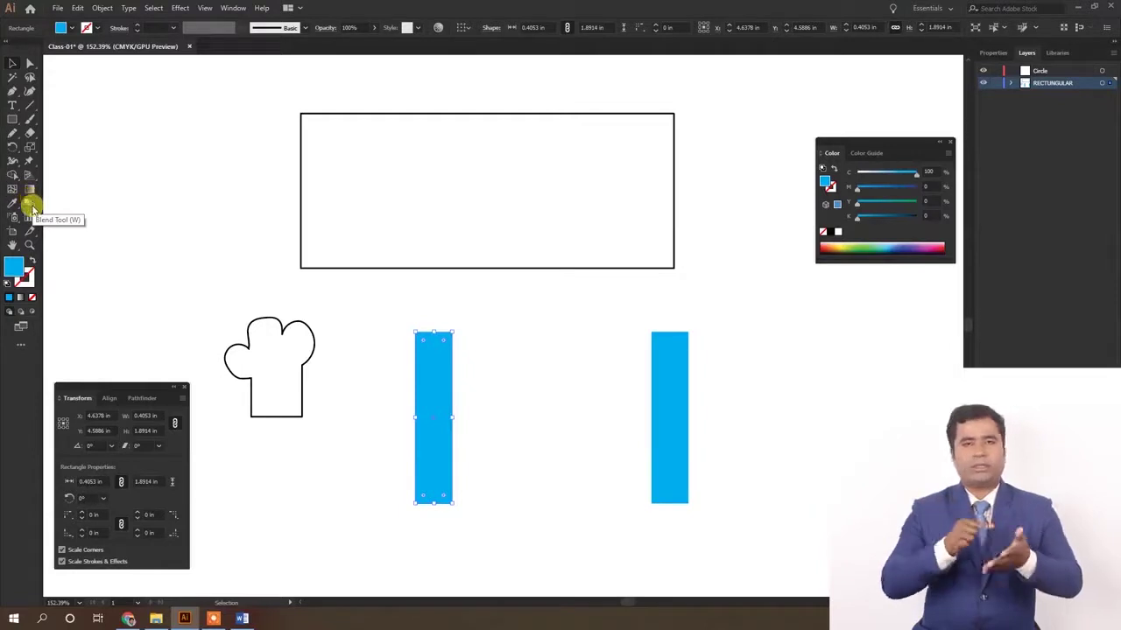
Step: Blend the two cyan bars with 3 specified steps, giving five evenly spaced bars
click(31, 207)
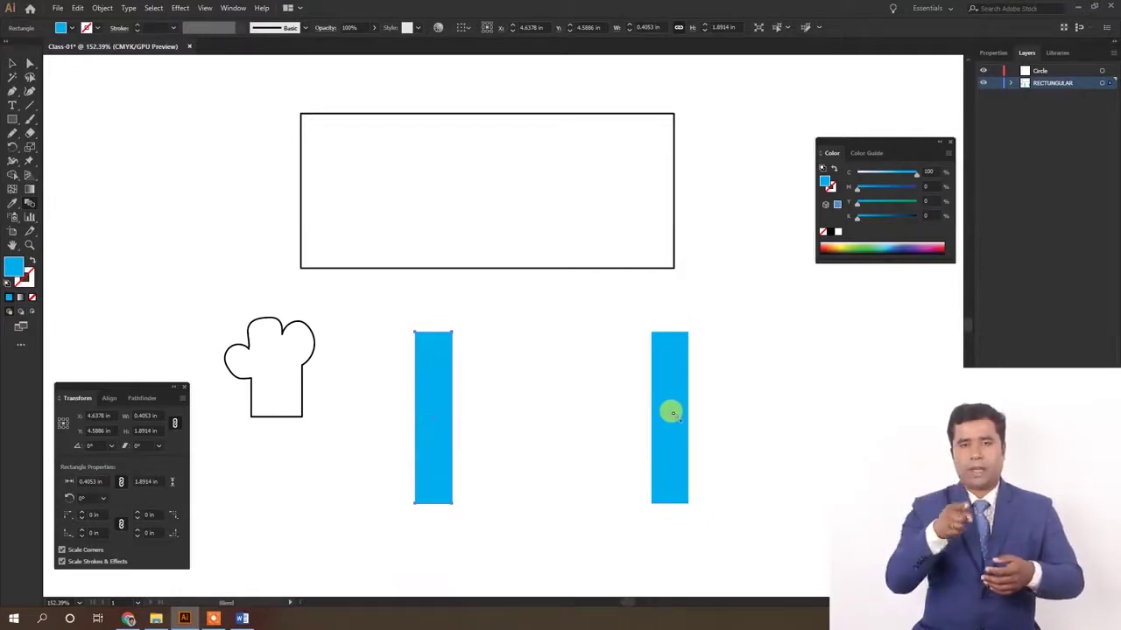
click(671, 413)
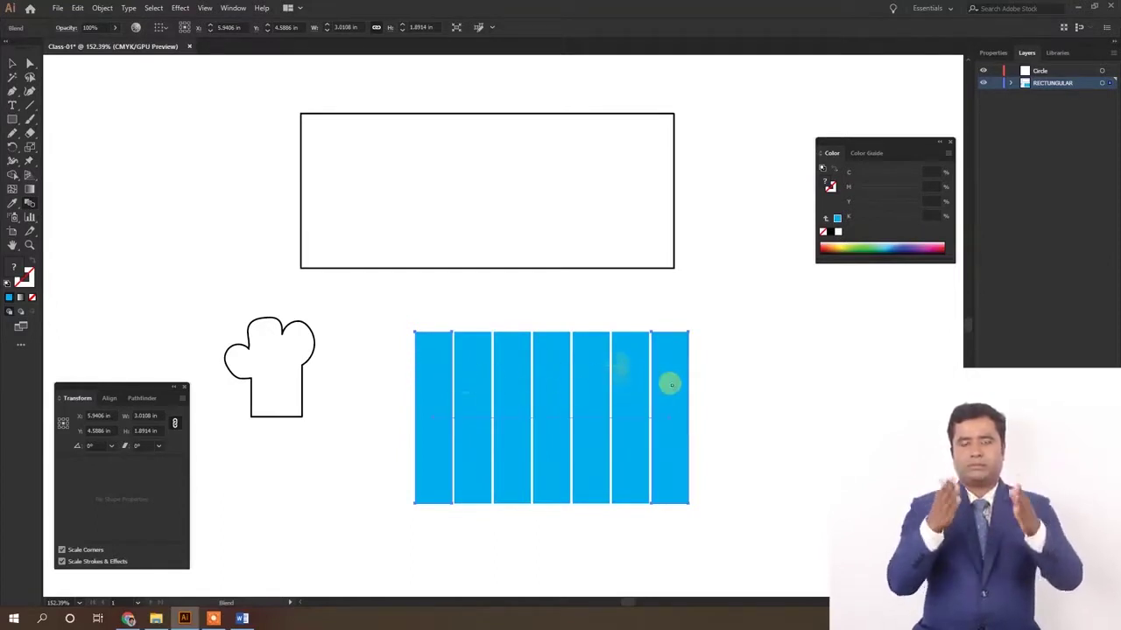
double_click(32, 205)
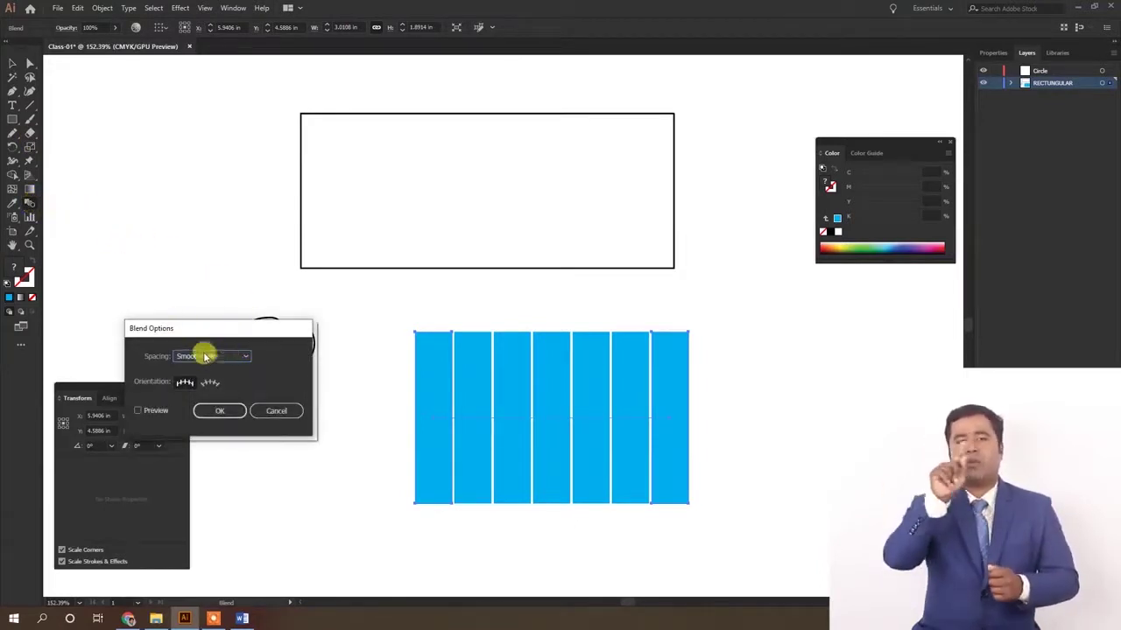
click(232, 356)
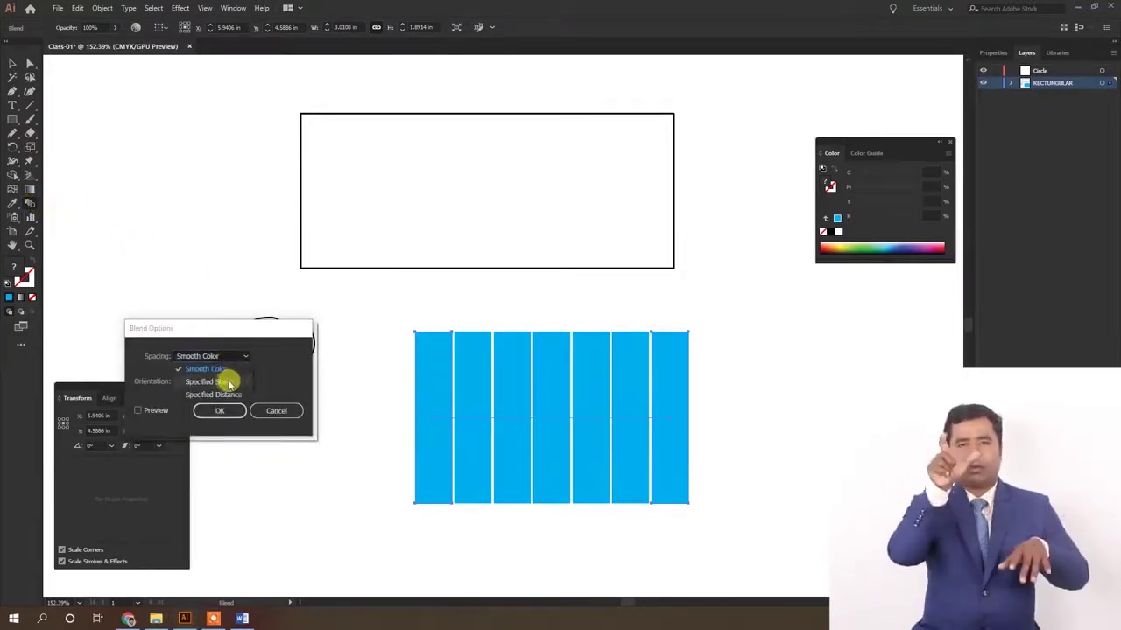
click(214, 383)
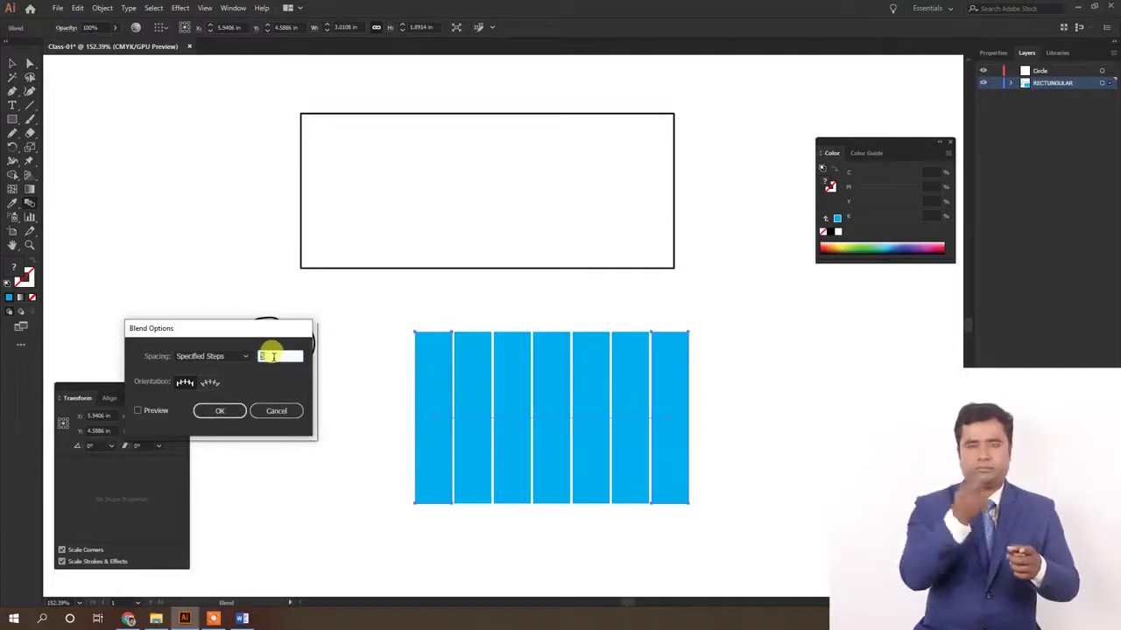
double_click(264, 356)
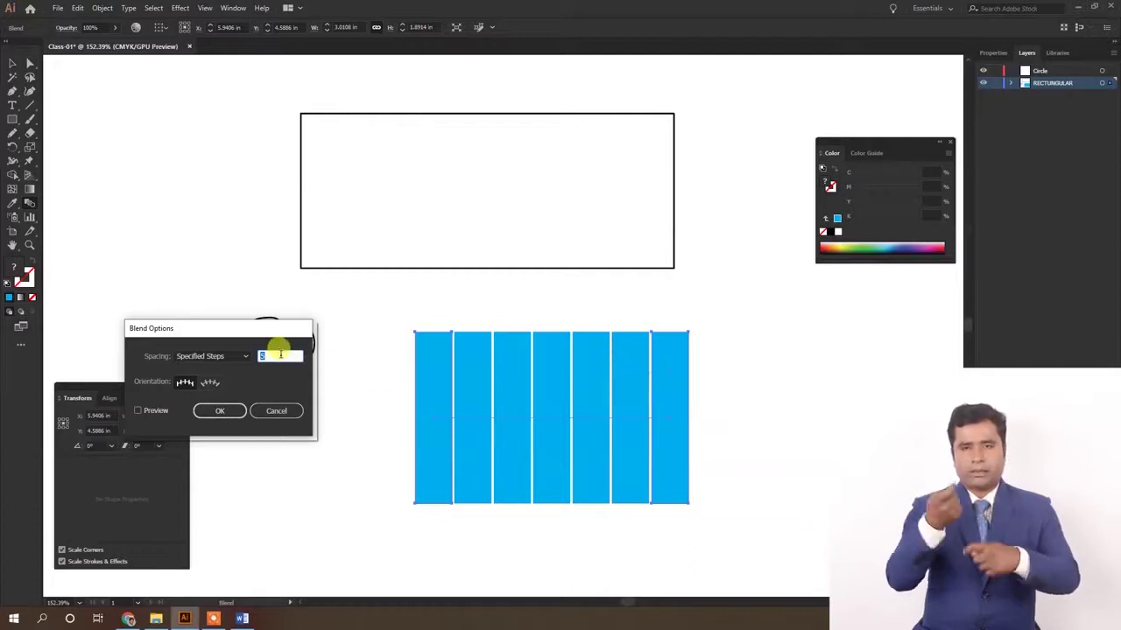
text(3)
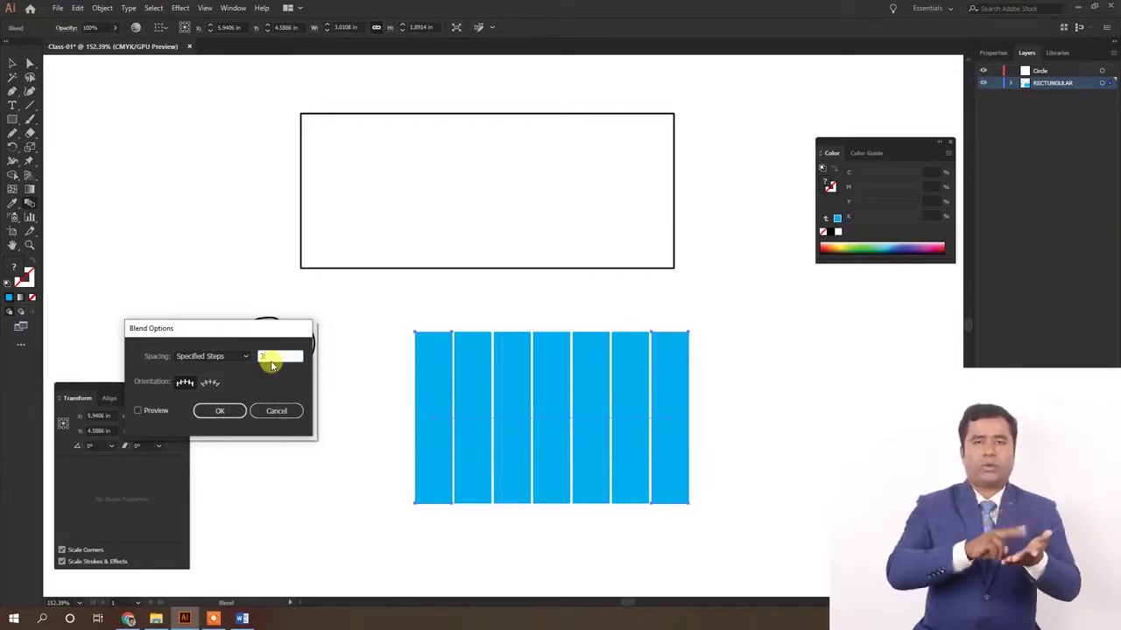
key(Return)
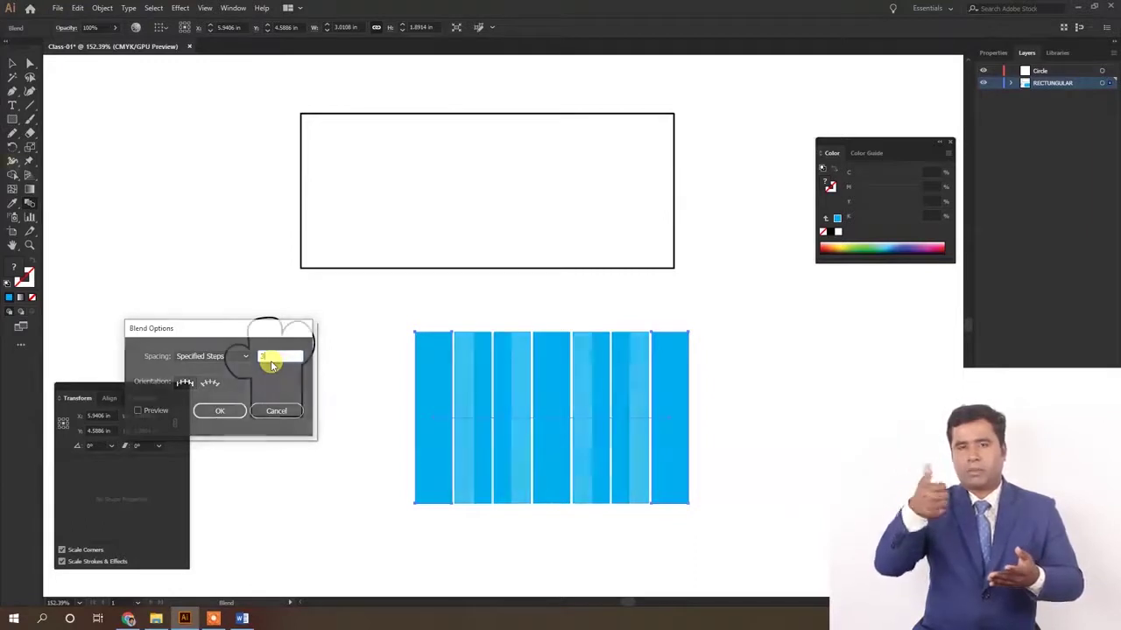
click(30, 161)
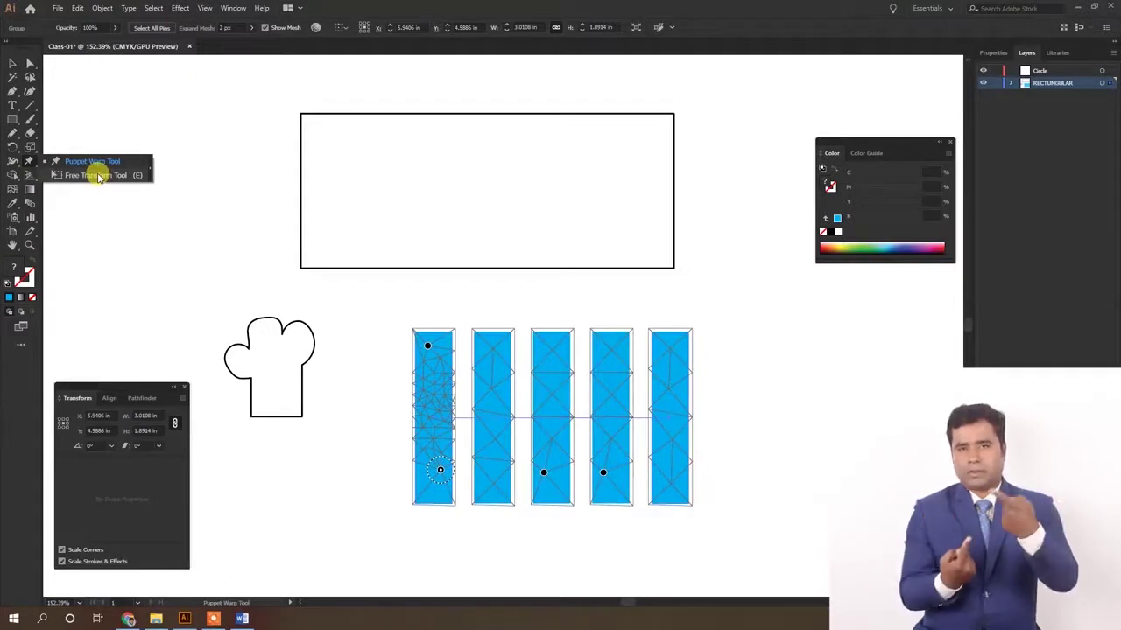
click(99, 176)
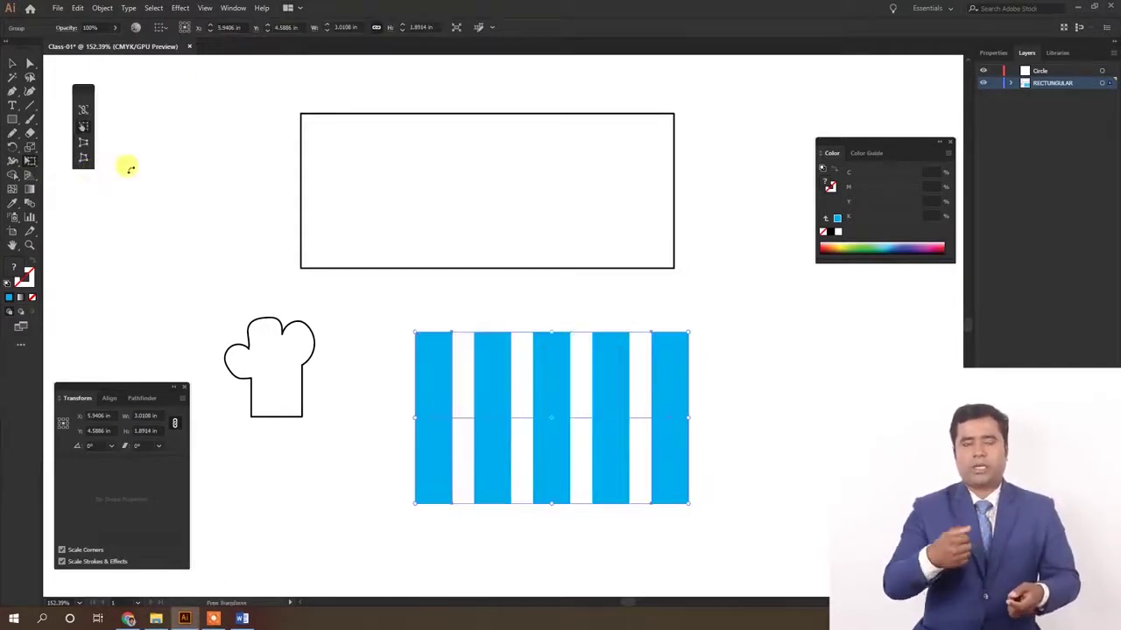
click(12, 63)
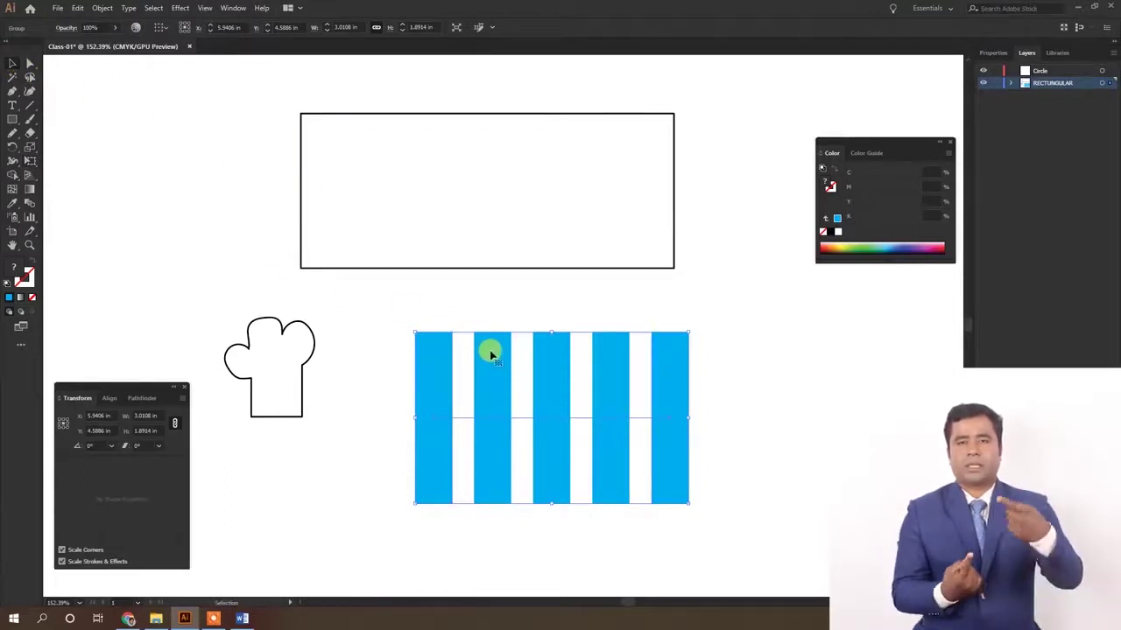
key(e)
click(83, 158)
mouse_move(415, 504)
mouse_down()
mouse_move(500, 500)
mouse_move(484, 503)
mouse_move(478, 495)
mouse_move(492, 500)
mouse_move(478, 487)
mouse_up()
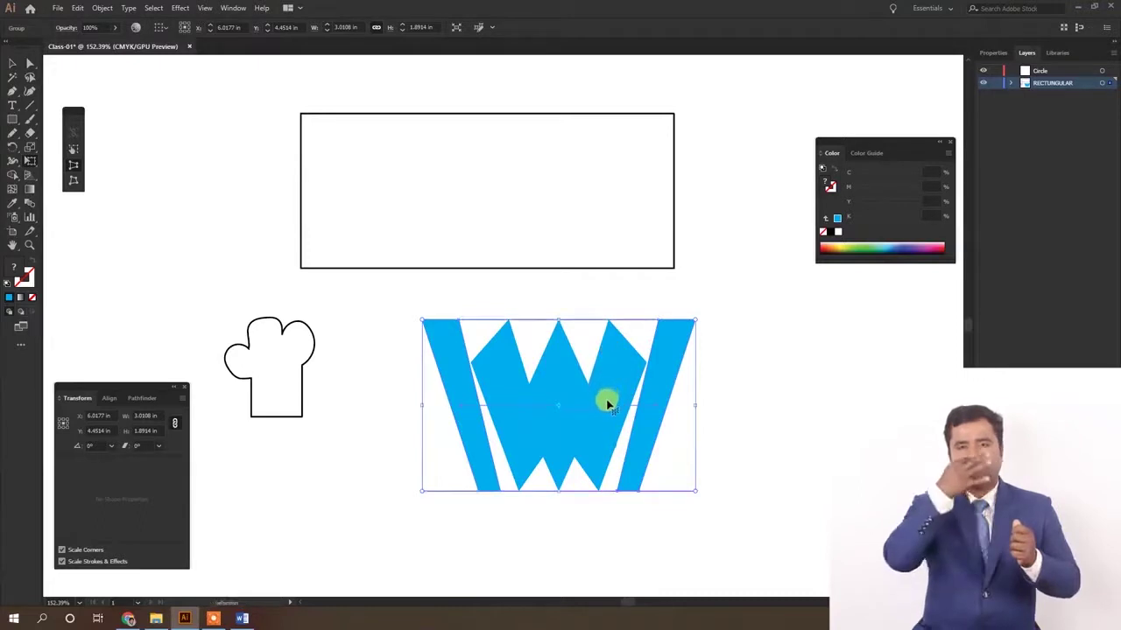
key(ctrl+z)
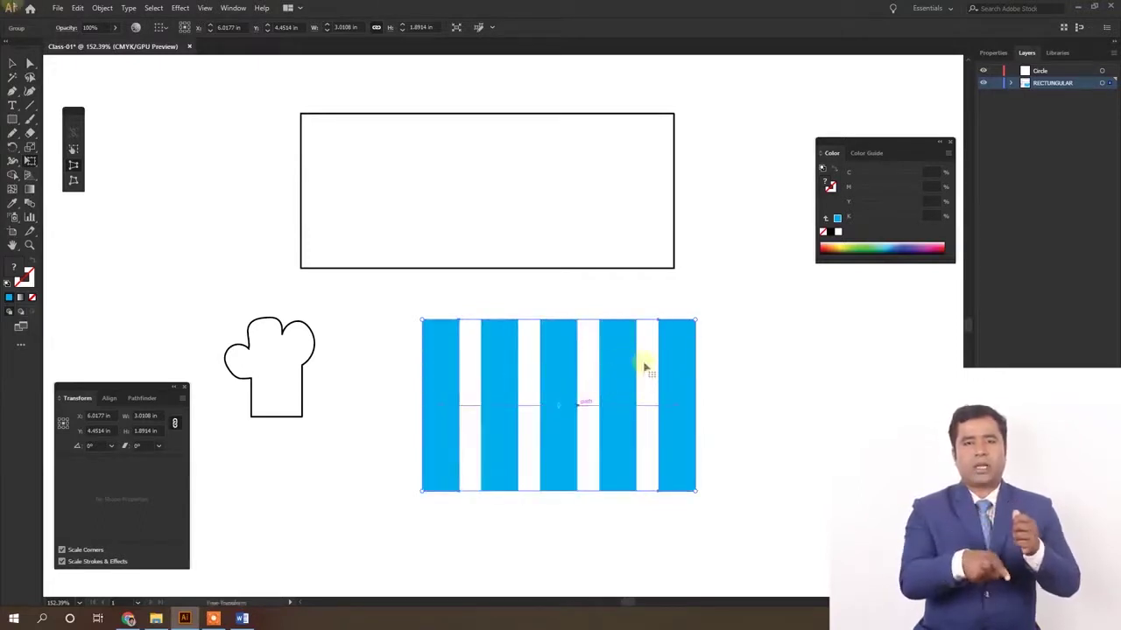
Step: Expand the blend into separate filled cyan stripes
click(102, 8)
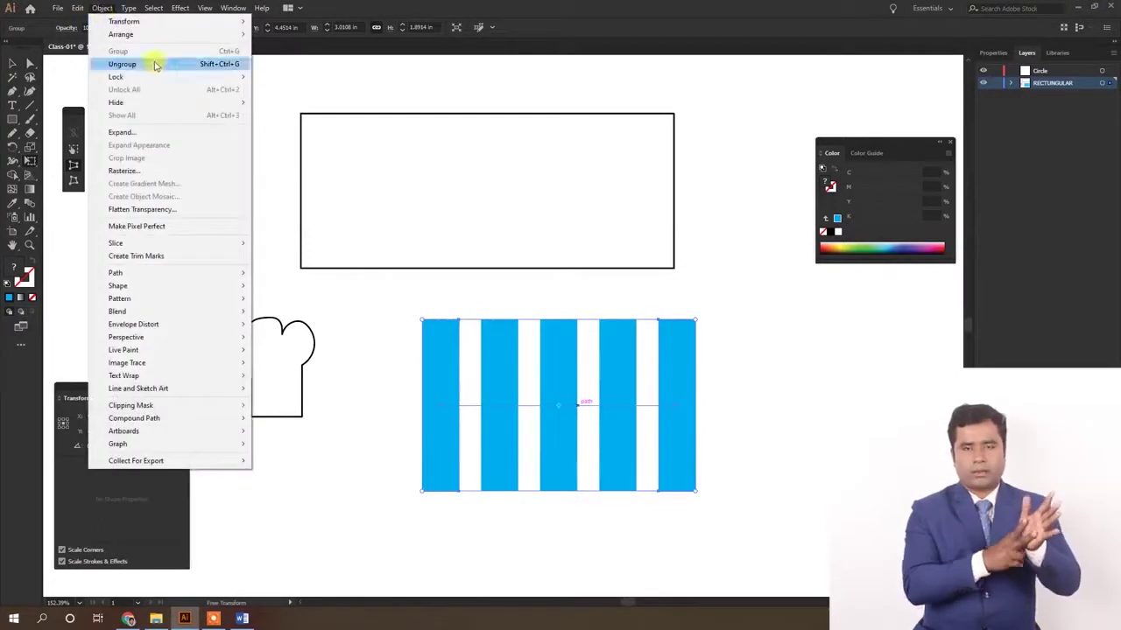
click(131, 132)
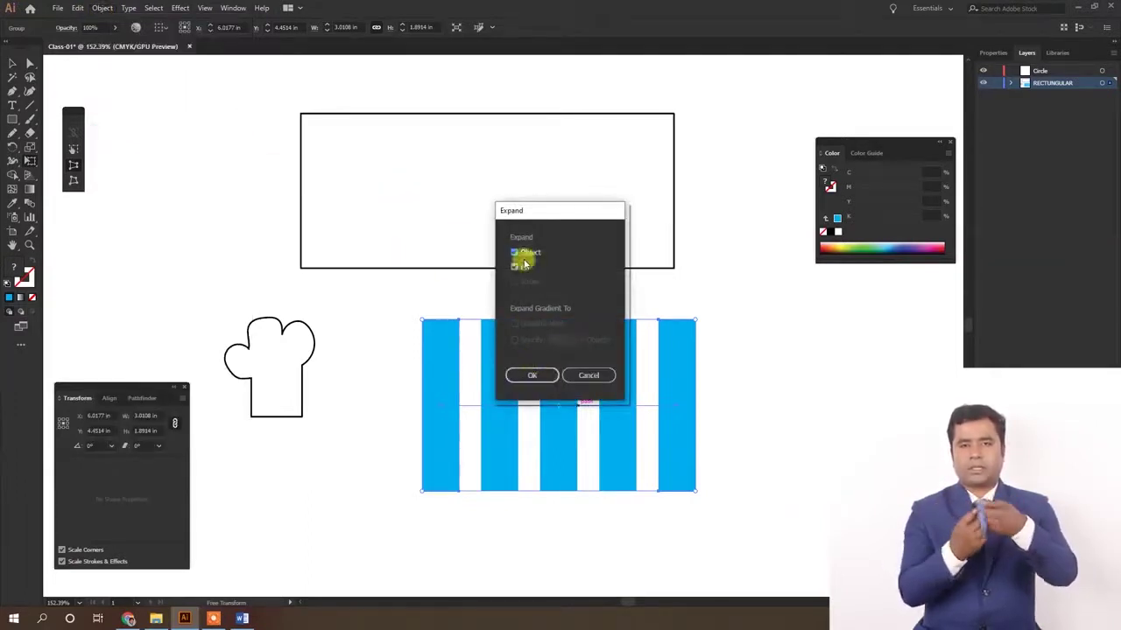
click(531, 375)
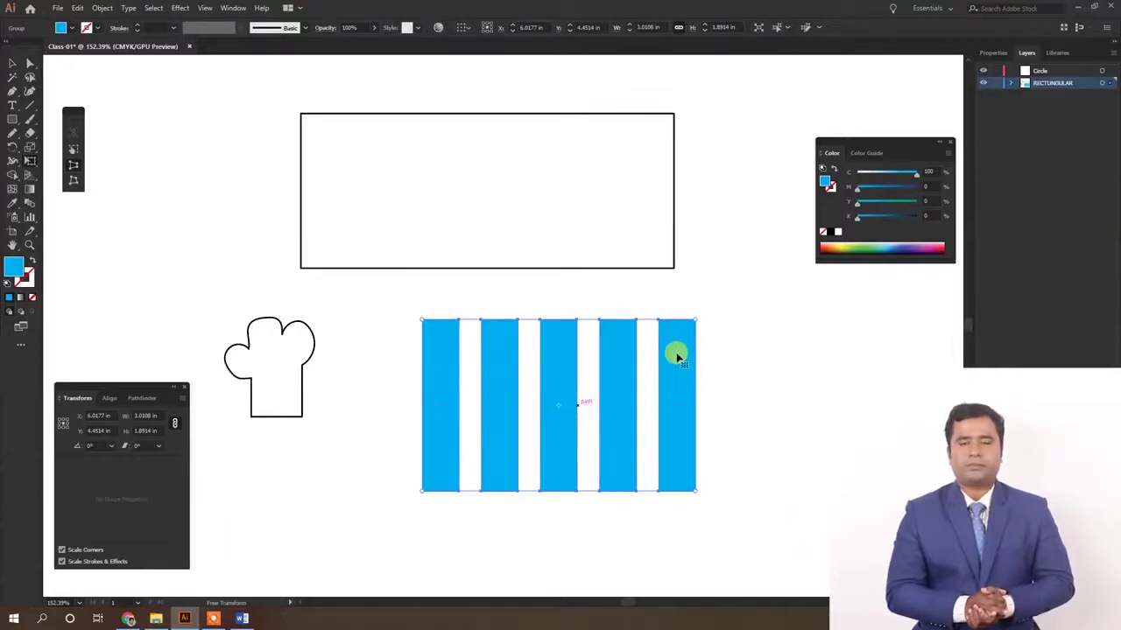
Step: Perspective-distort the stripes so they taper toward the bottom like a cupcake wrapper
click(74, 168)
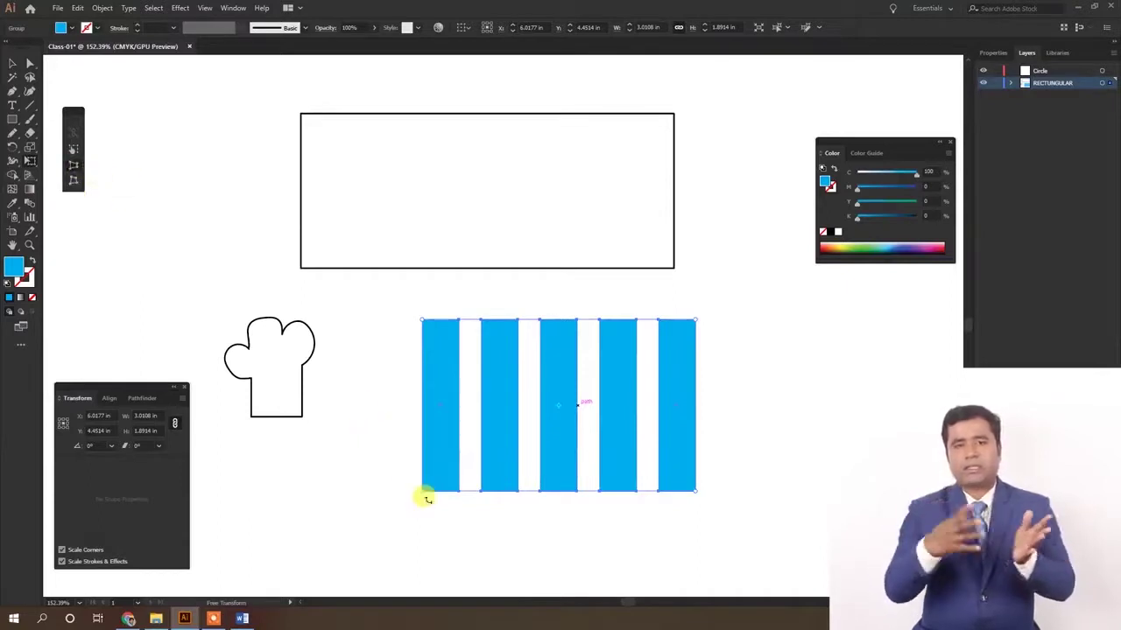
drag(423, 493, 461, 501)
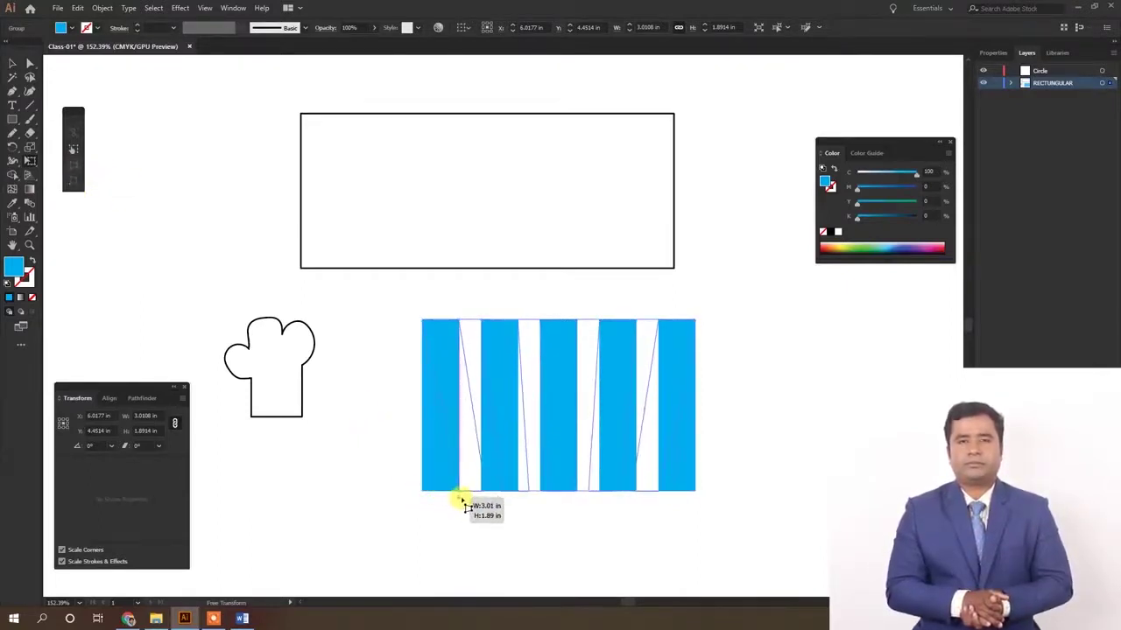
drag(461, 501, 477, 505)
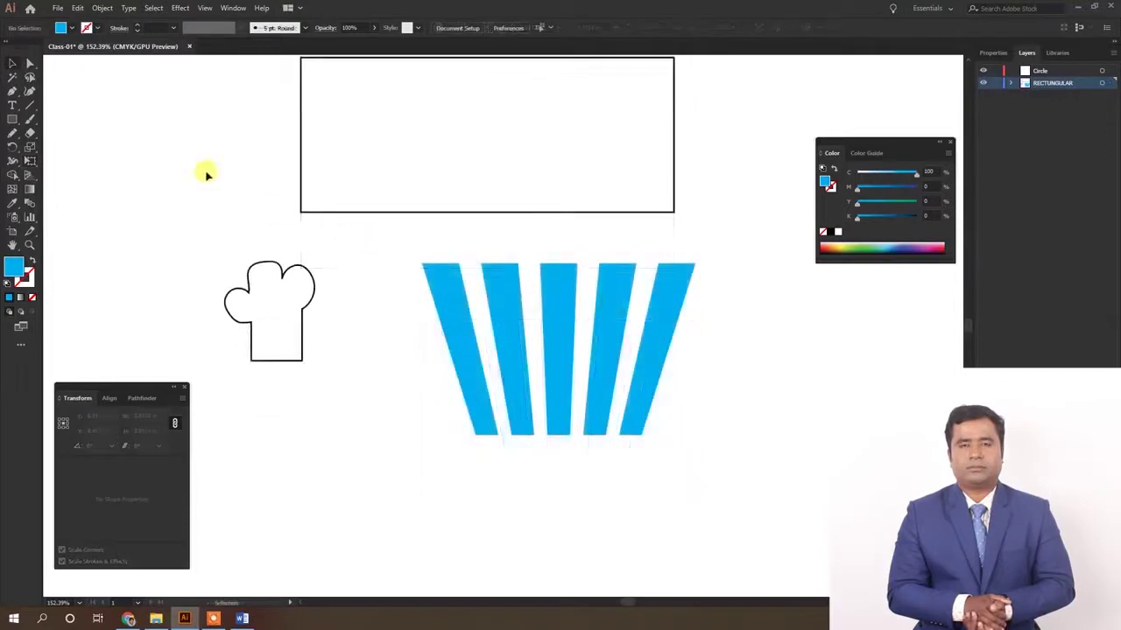
Step: With the Shaper Tool, draw overlapping circles and a larger oval below the chef hat
click(14, 133)
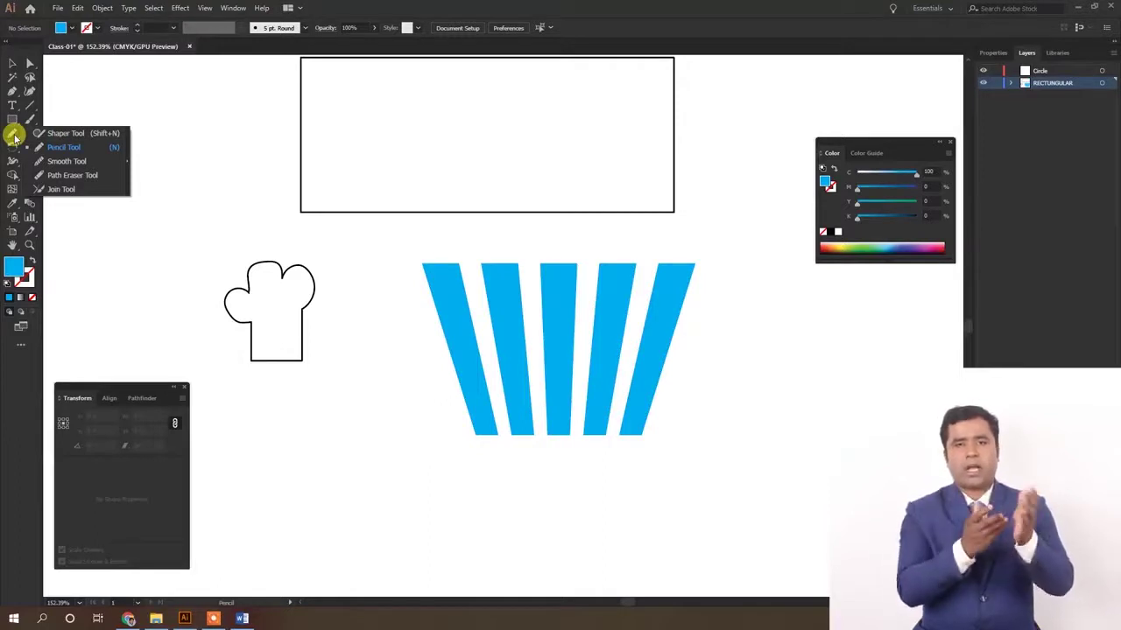
click(87, 136)
scroll(302, 359, down, 3)
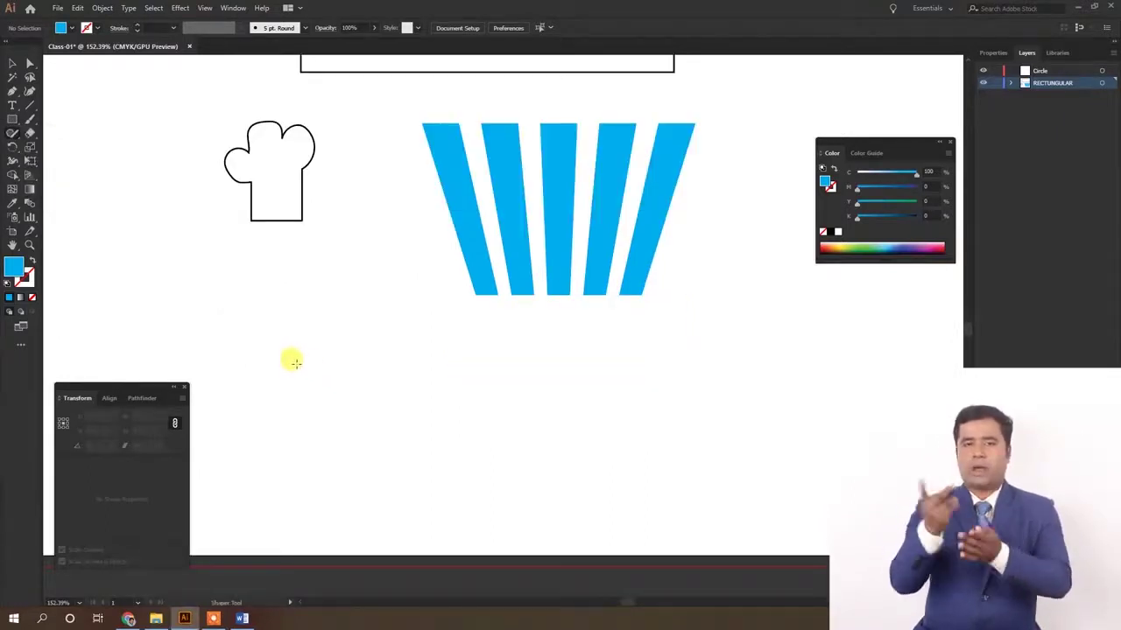
mouse_move(291, 337)
mouse_down()
mouse_move(315, 327)
mouse_move(327, 359)
mouse_move(297, 363)
mouse_up()
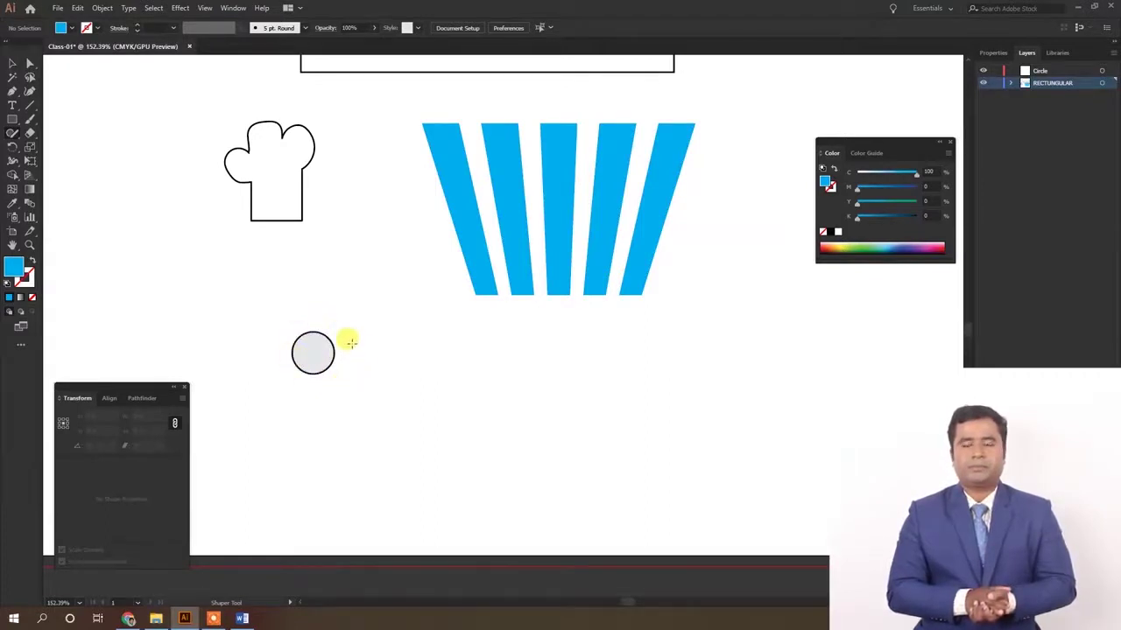
mouse_move(360, 358)
mouse_down()
mouse_move(374, 370)
mouse_move(361, 357)
mouse_up()
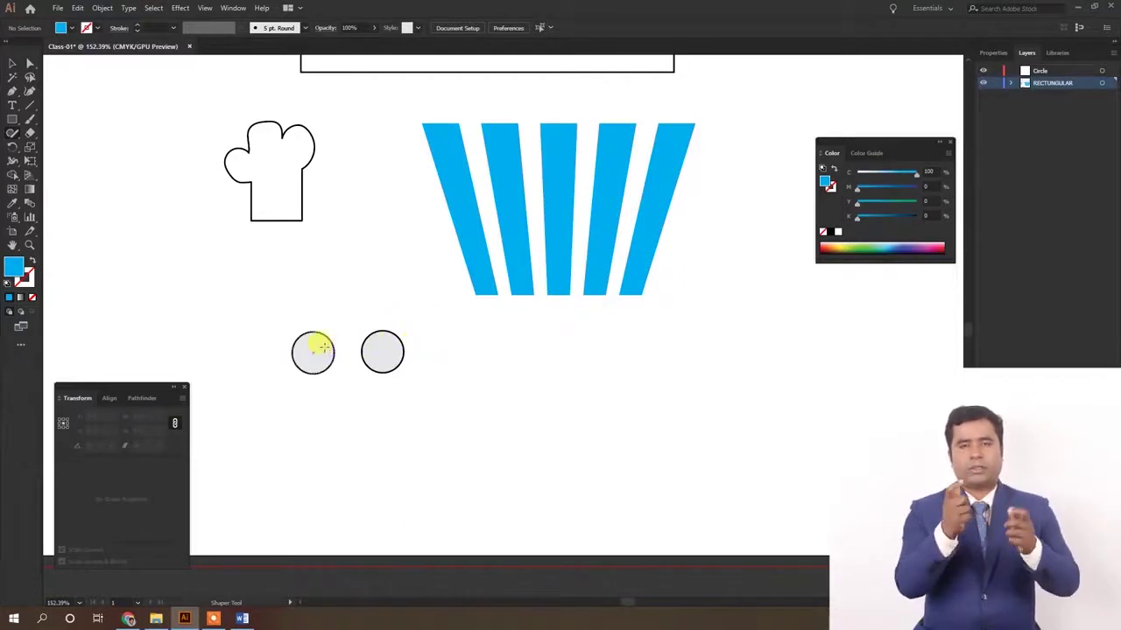
mouse_move(320, 346)
mouse_down()
mouse_move(408, 308)
mouse_move(399, 338)
mouse_up()
Step: Add more overlapping circles, merge them into one grey cloud, and select it
drag(313, 346, 334, 348)
drag(395, 332, 397, 331)
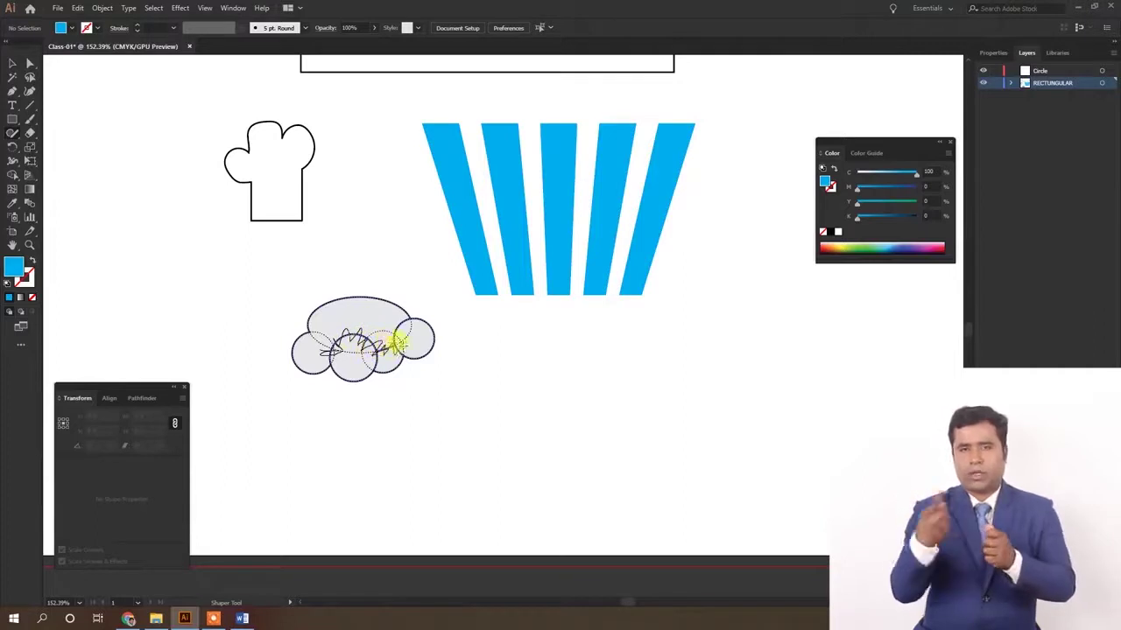
drag(394, 324, 399, 328)
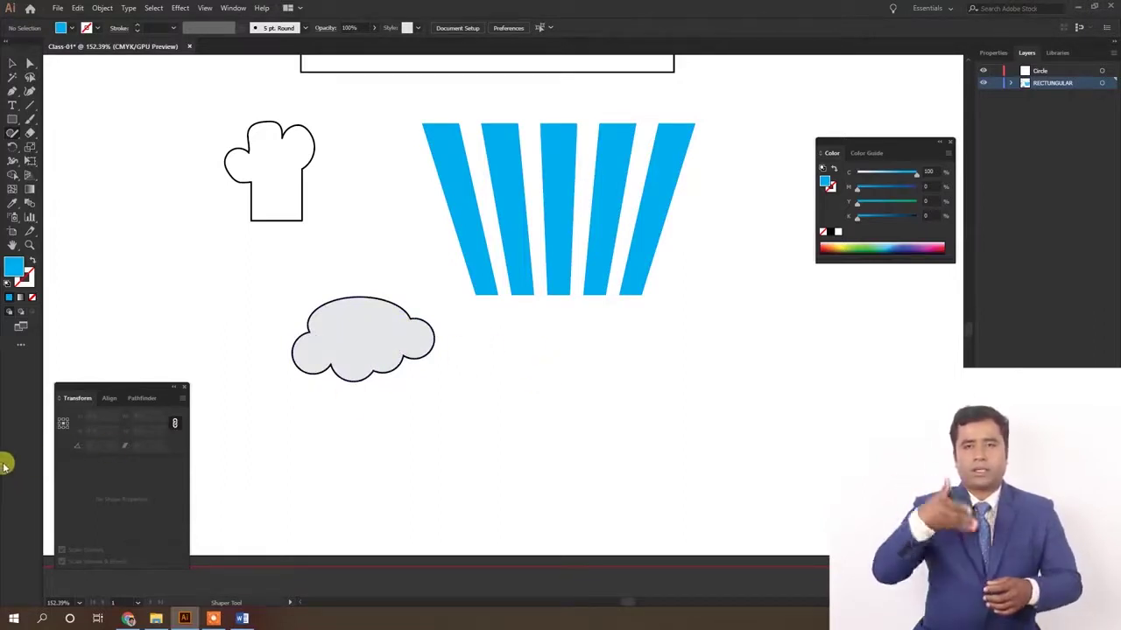
click(12, 63)
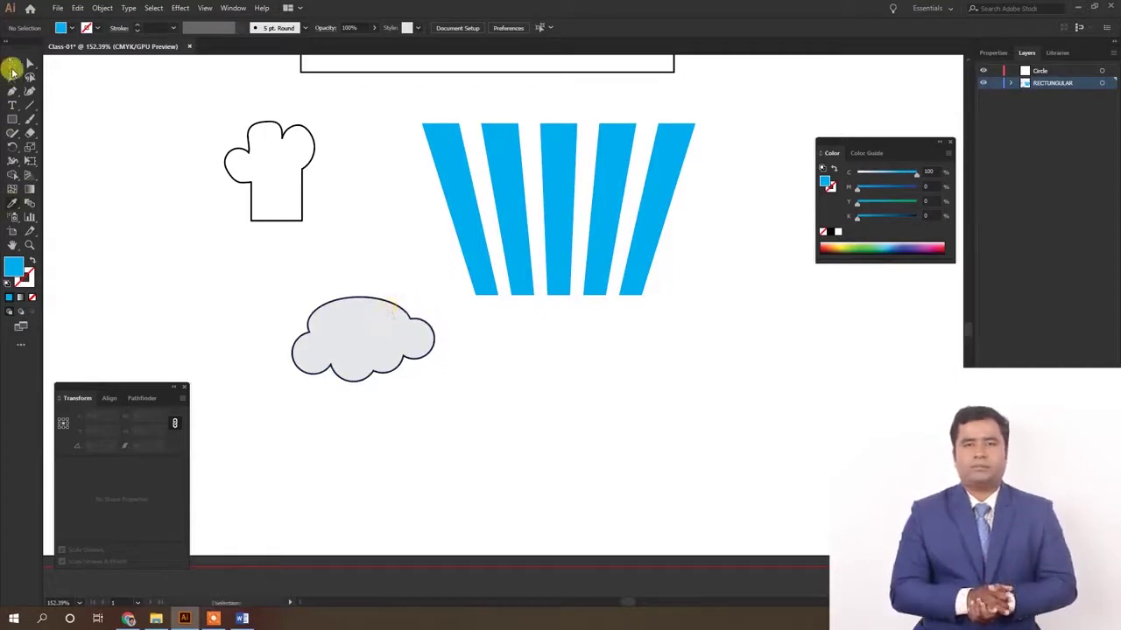
click(348, 327)
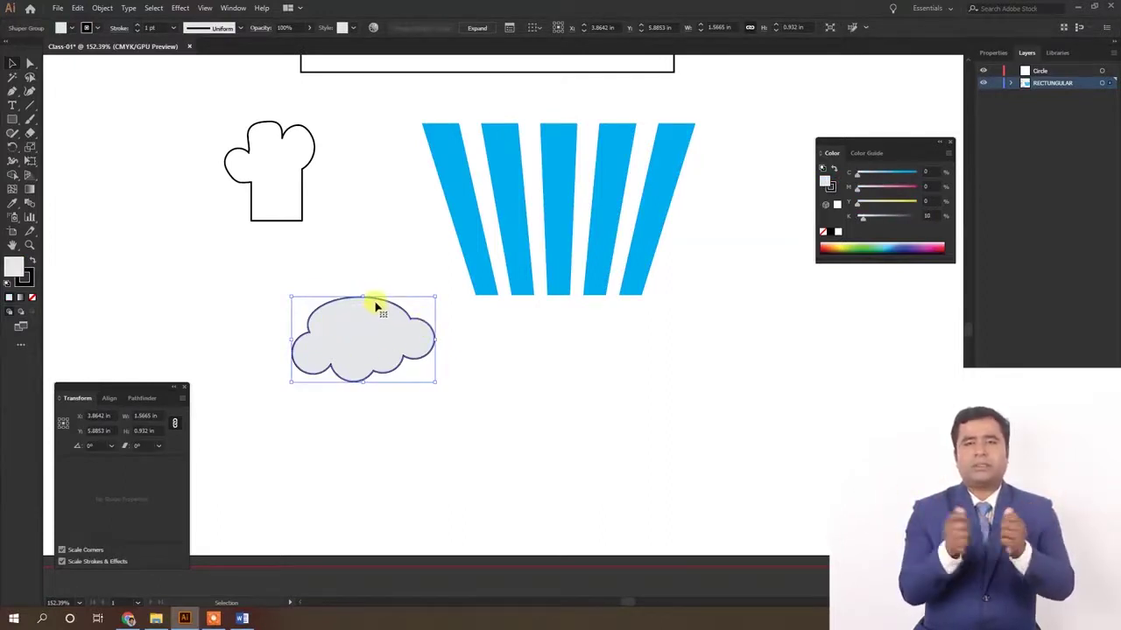
Step: Eyedropper the stripes' cyan onto the cloud, dropping its dark outline
click(268, 289)
key(i)
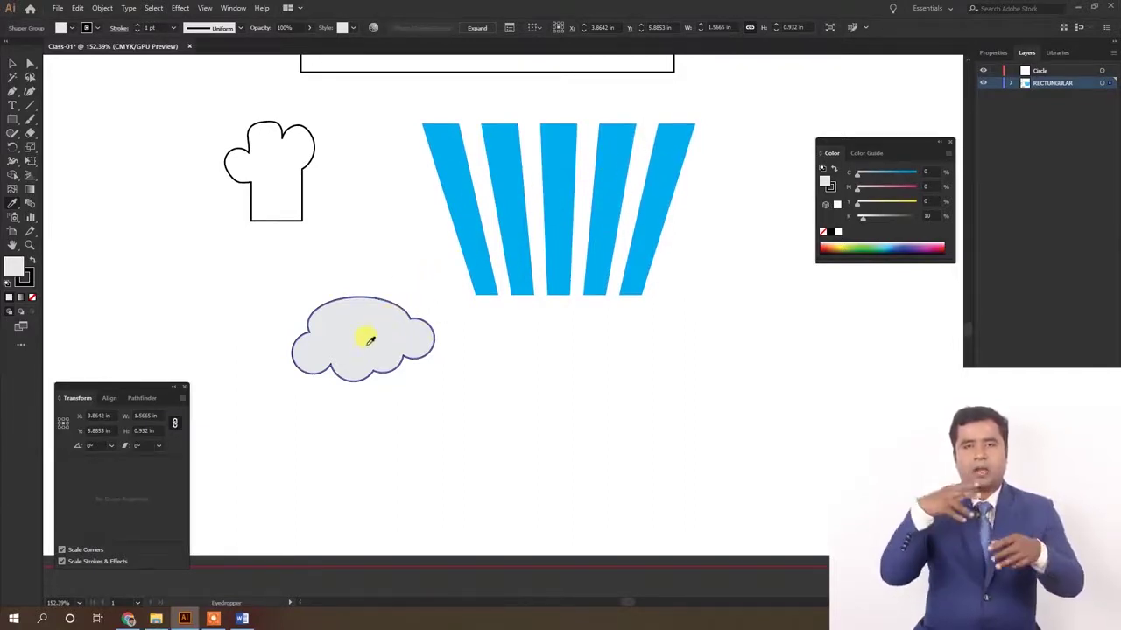
click(517, 179)
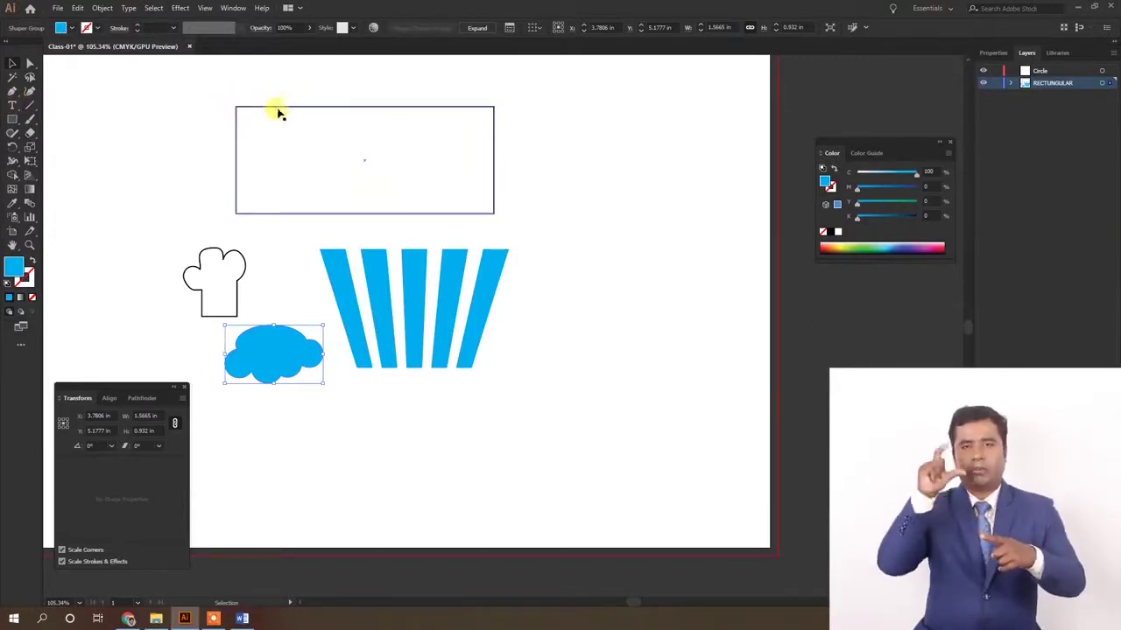
click(157, 619)
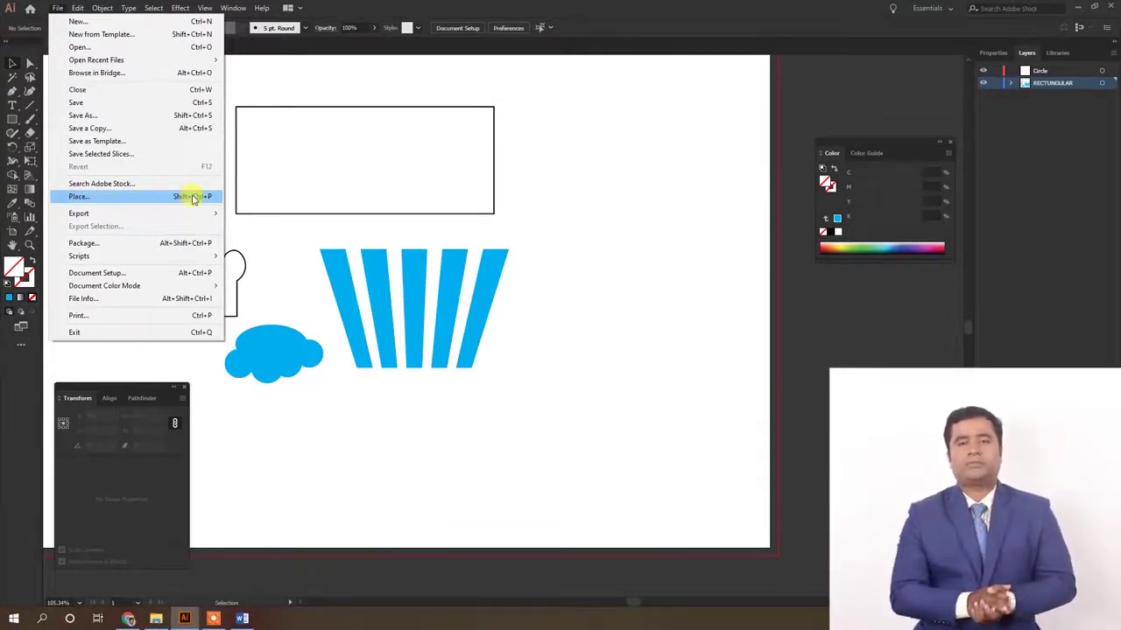
Step: Place Lettering.psd as a linked image, sized across the canvas below the stripes
click(309, 240)
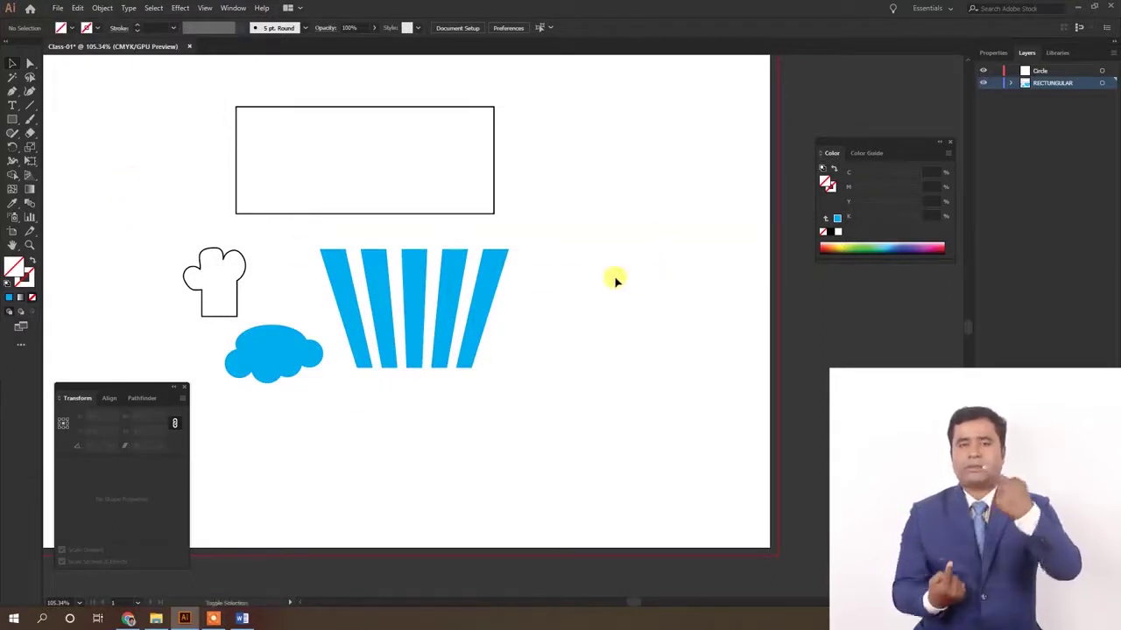
key(ctrl+shift+p)
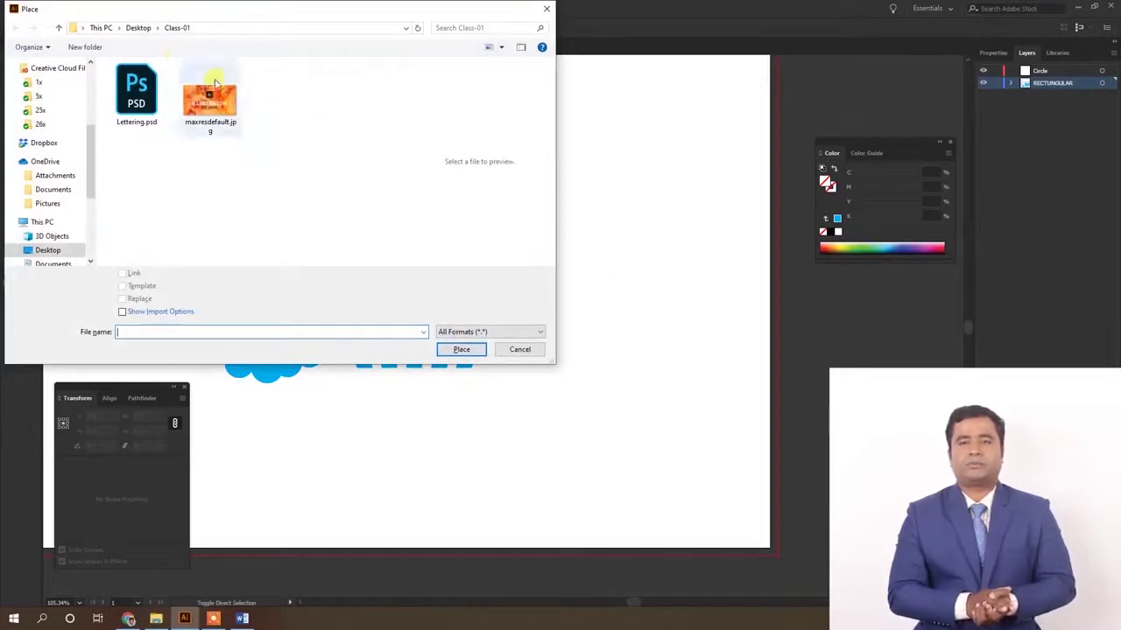
click(133, 94)
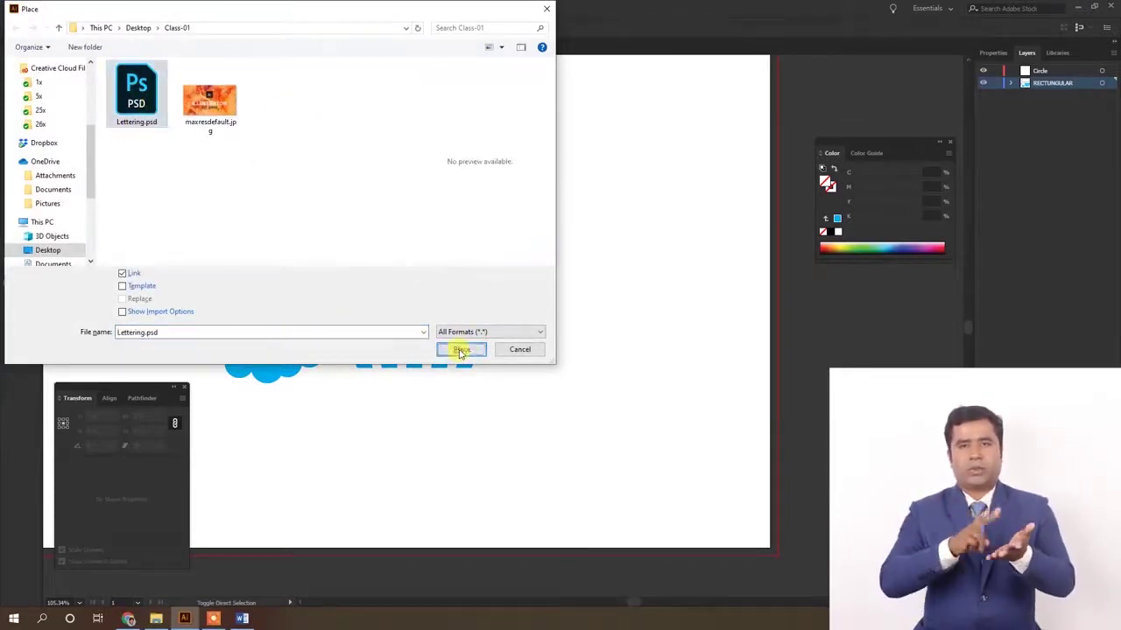
click(461, 349)
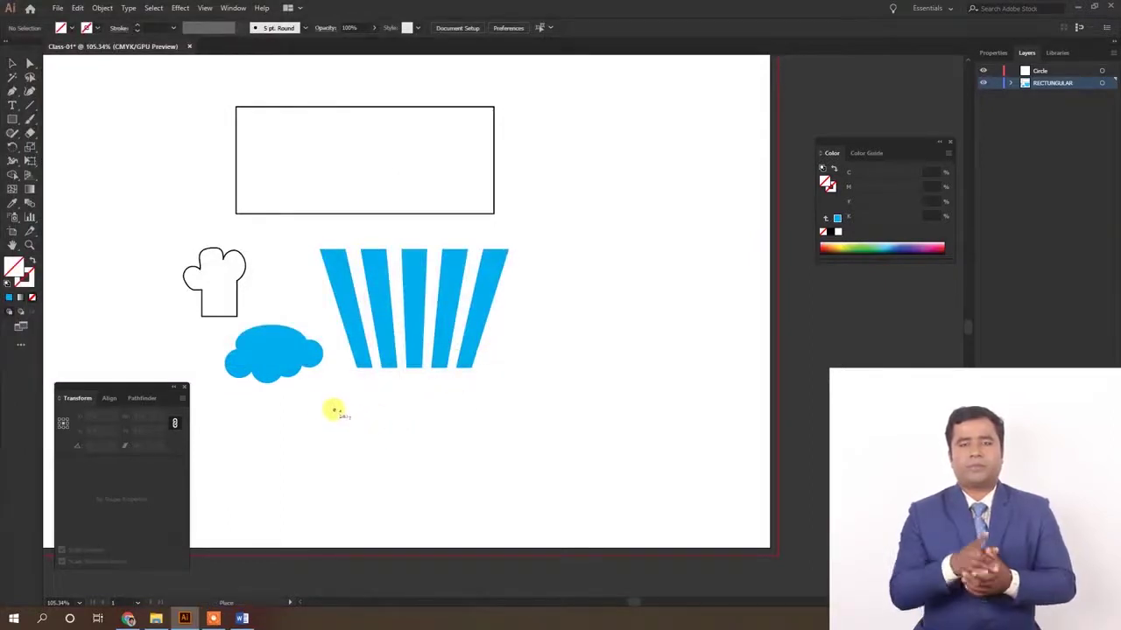
mouse_move(315, 403)
mouse_down()
mouse_move(383, 429)
mouse_move(812, 518)
mouse_up()
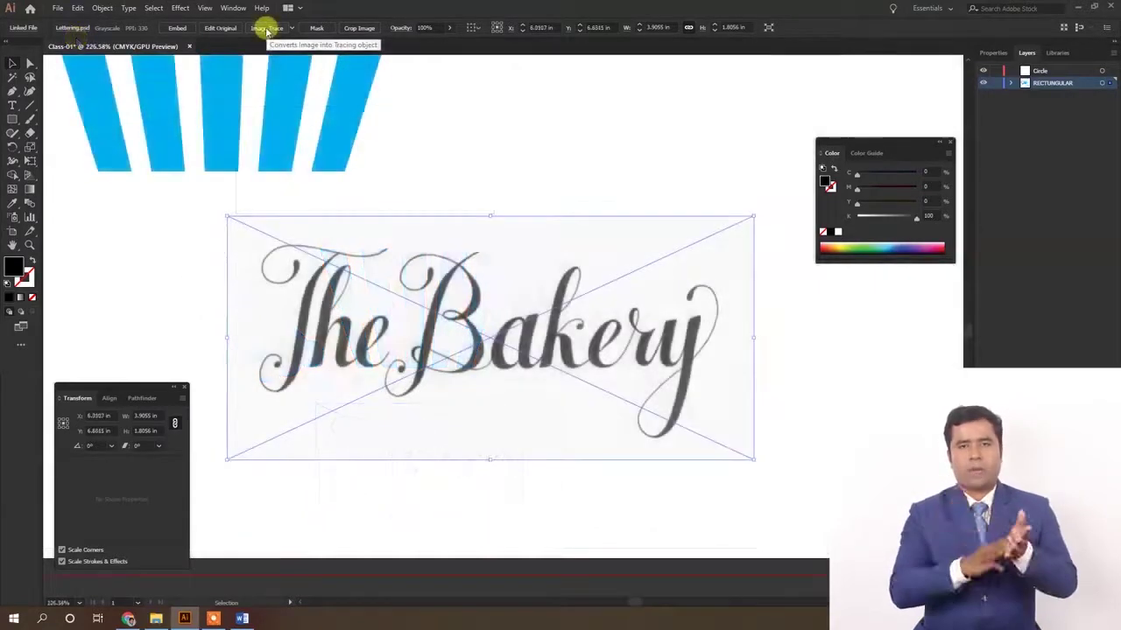
click(267, 29)
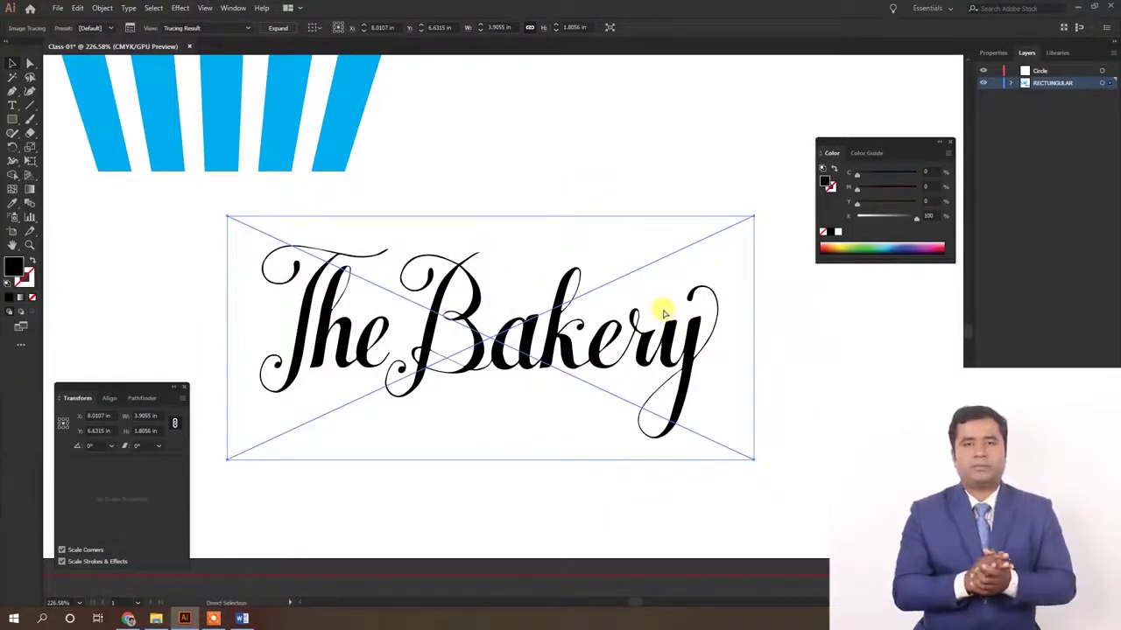
Step: Undo the default trace and retrace the lettering with the Line Art preset
key(ctrl+z)
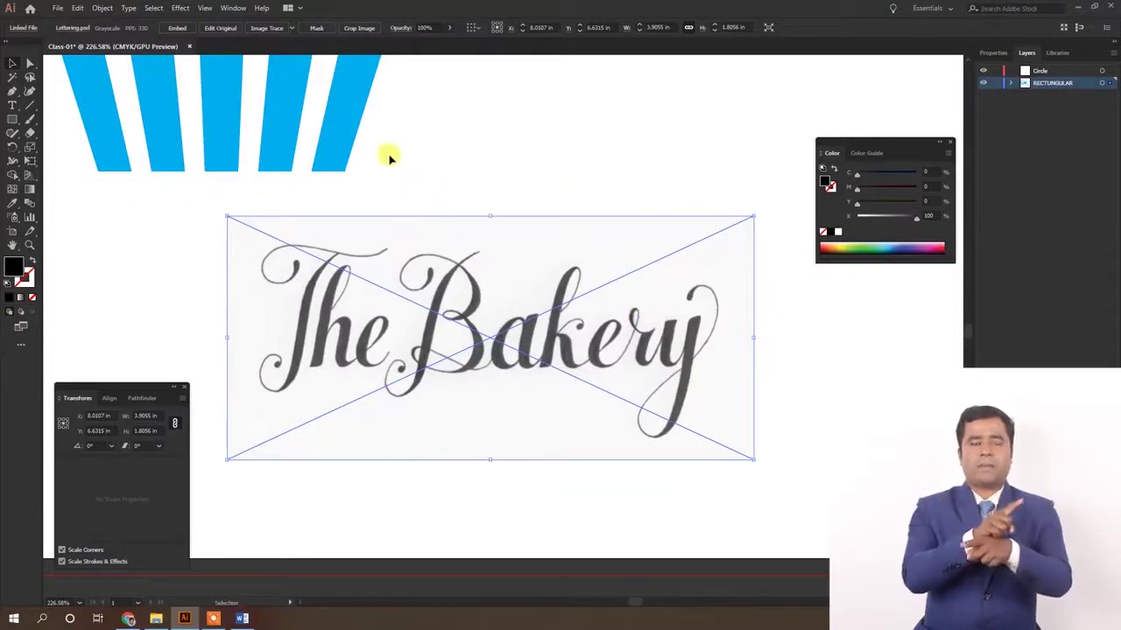
click(293, 31)
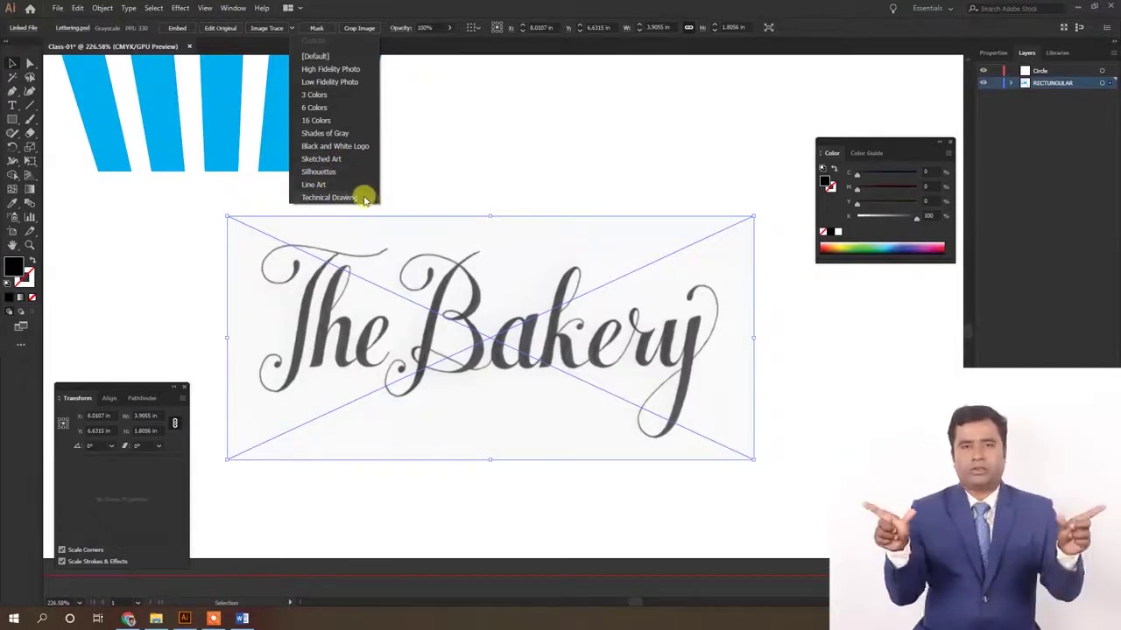
click(325, 168)
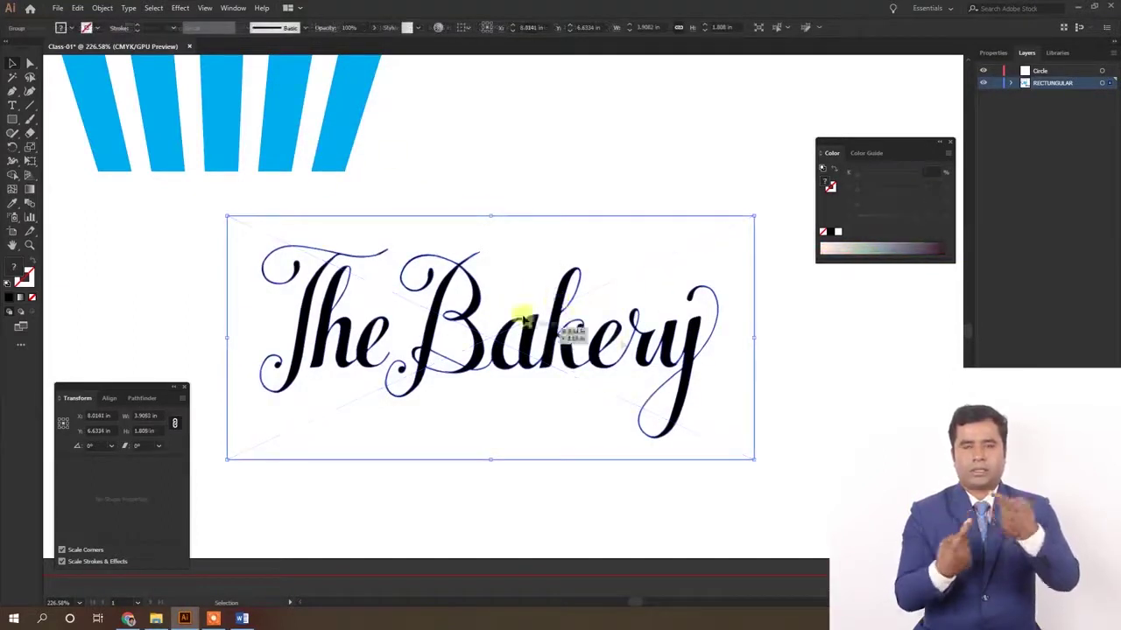
click(590, 189)
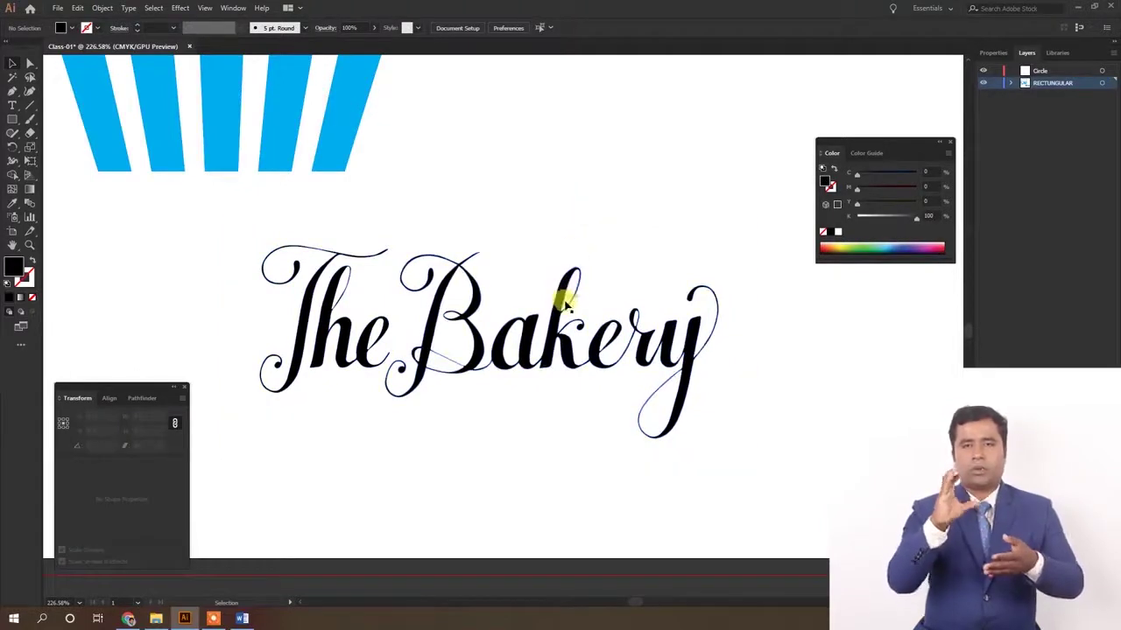
Step: Check the traced lettering's paths in Outline view (Ctrl+Y)
key(a)
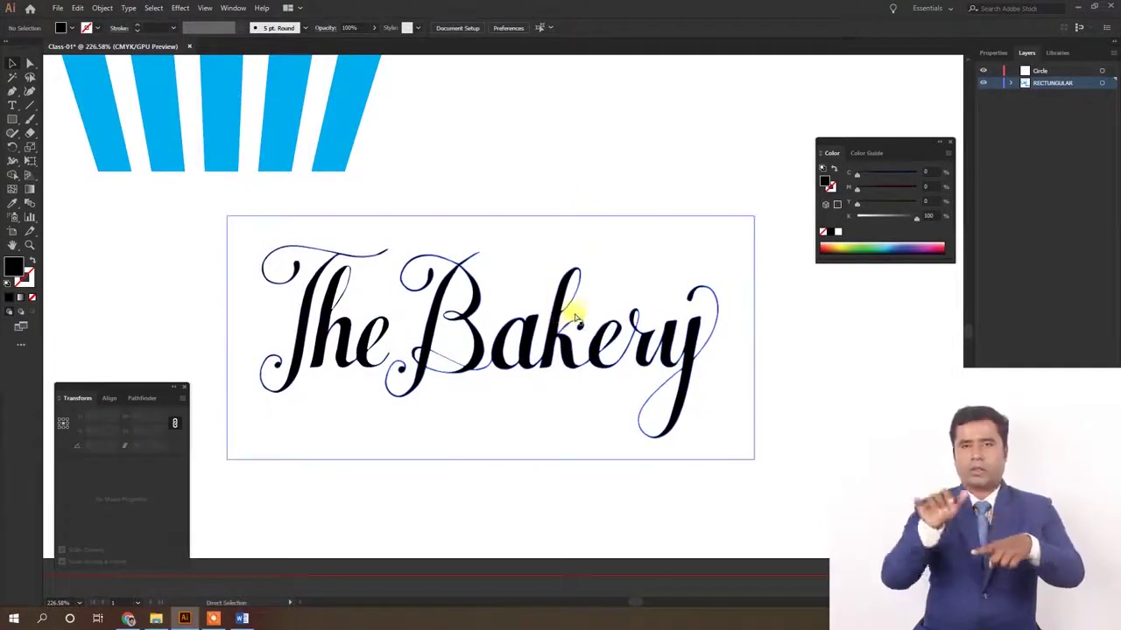
key(ctrl+y)
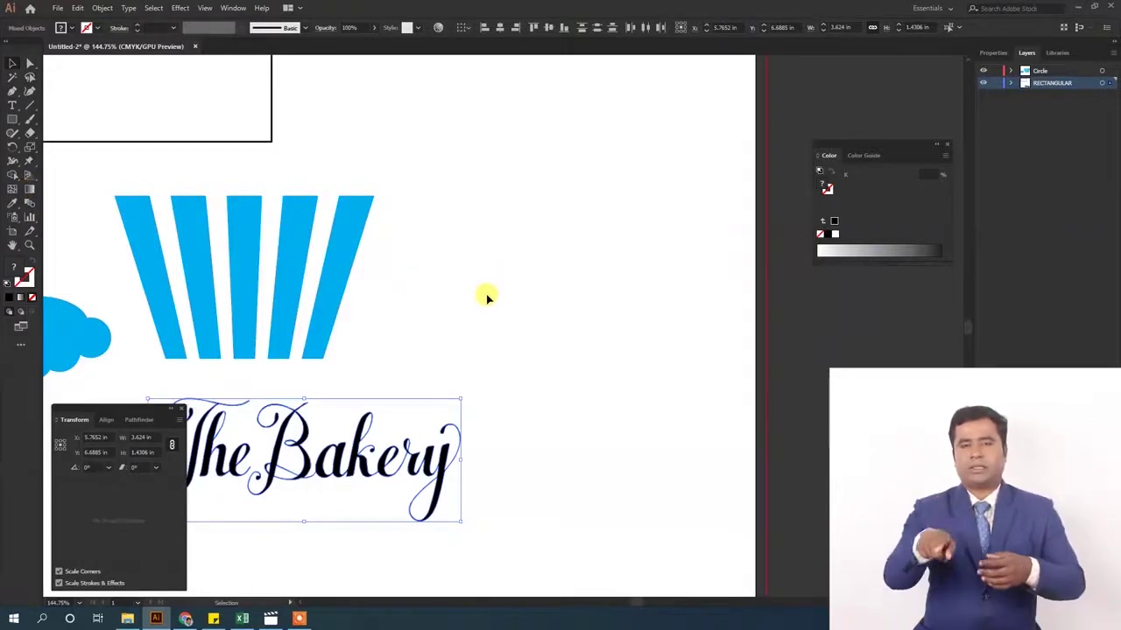
Step: Draw a rectangle right of the cupcake stripes and fill it with CMYK Cyan
click(462, 176)
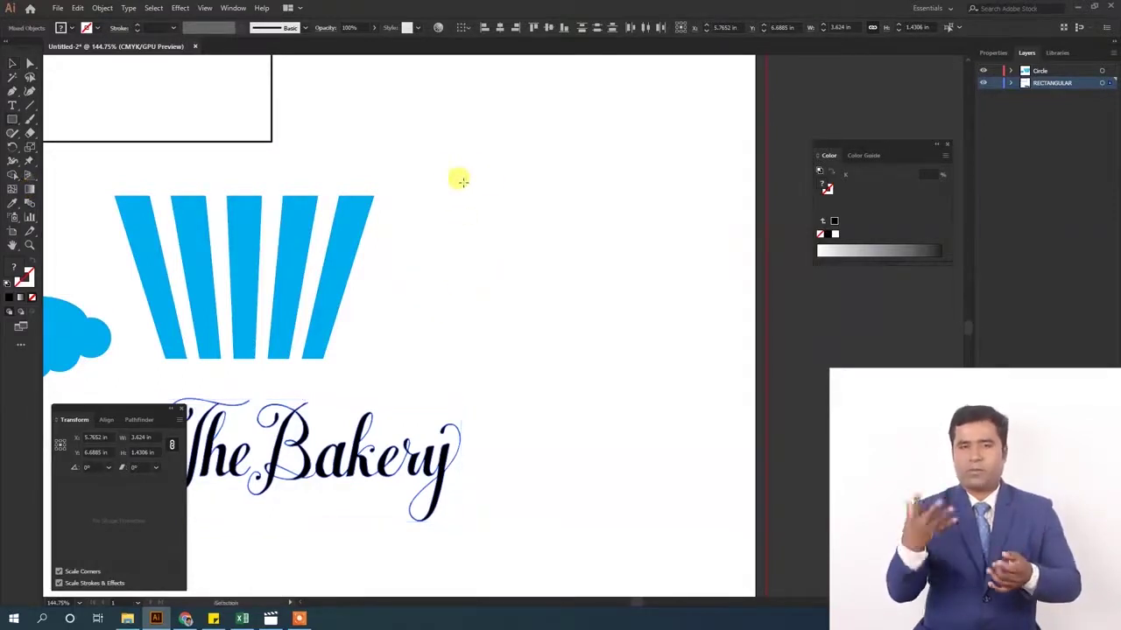
drag(442, 150, 667, 267)
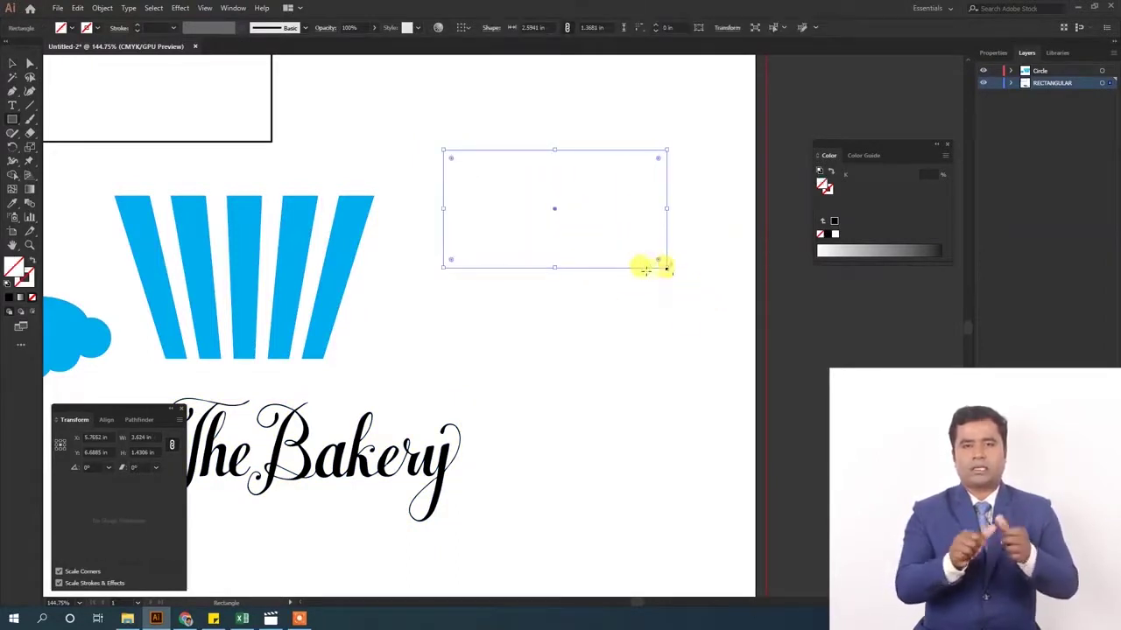
click(70, 27)
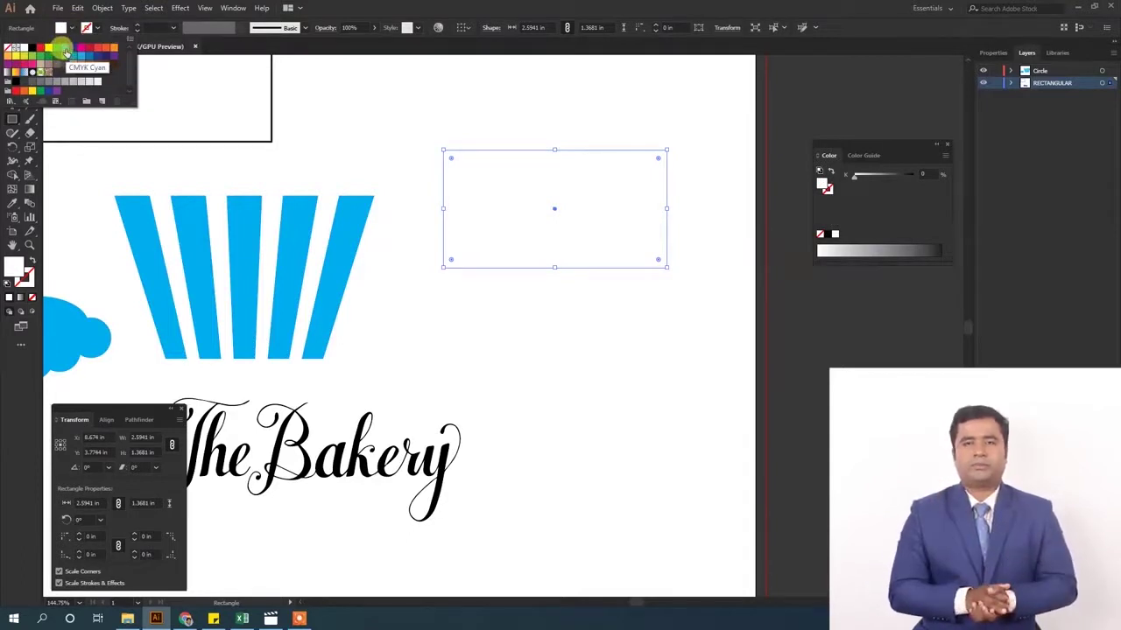
click(66, 51)
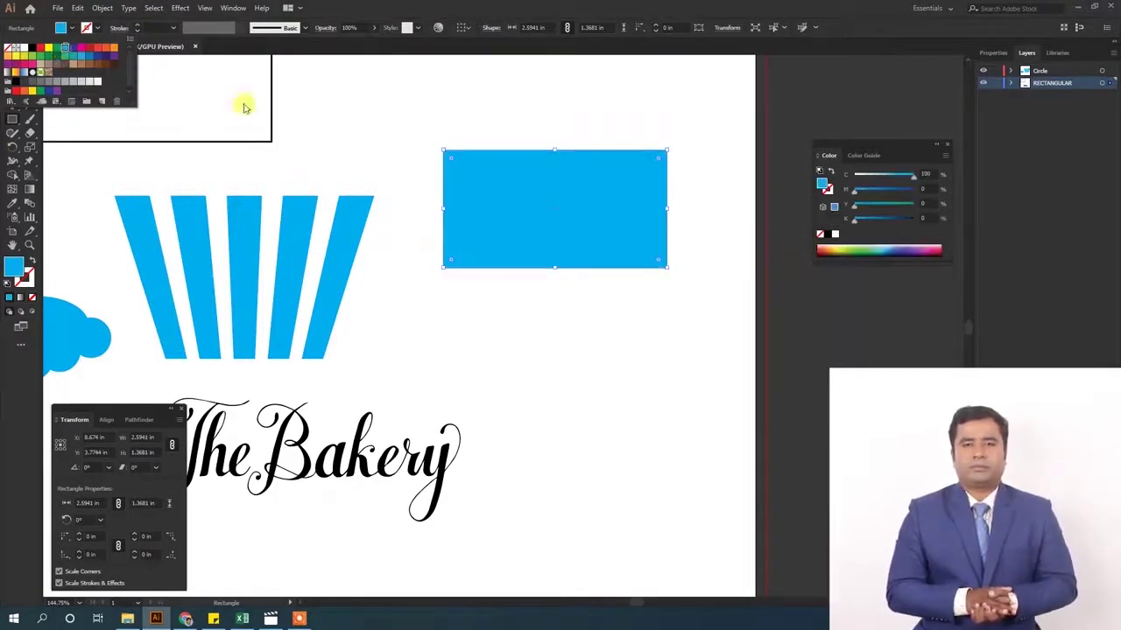
click(233, 8)
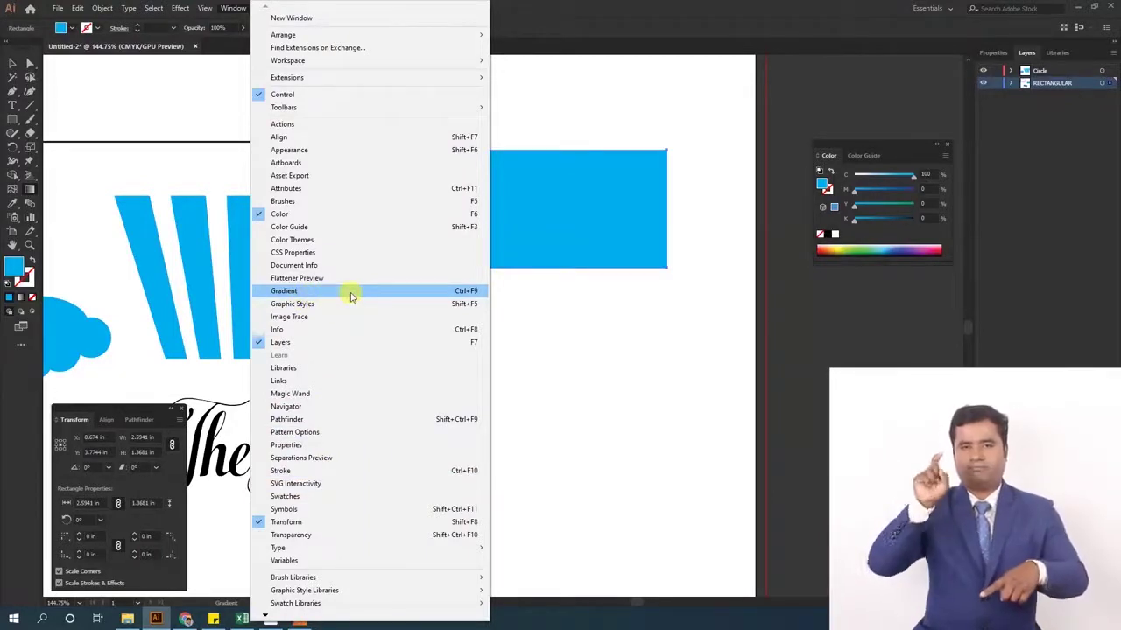
Step: Give the rectangle a diagonal cyan-to-white gradient running from upper-right to lower-left
click(452, 297)
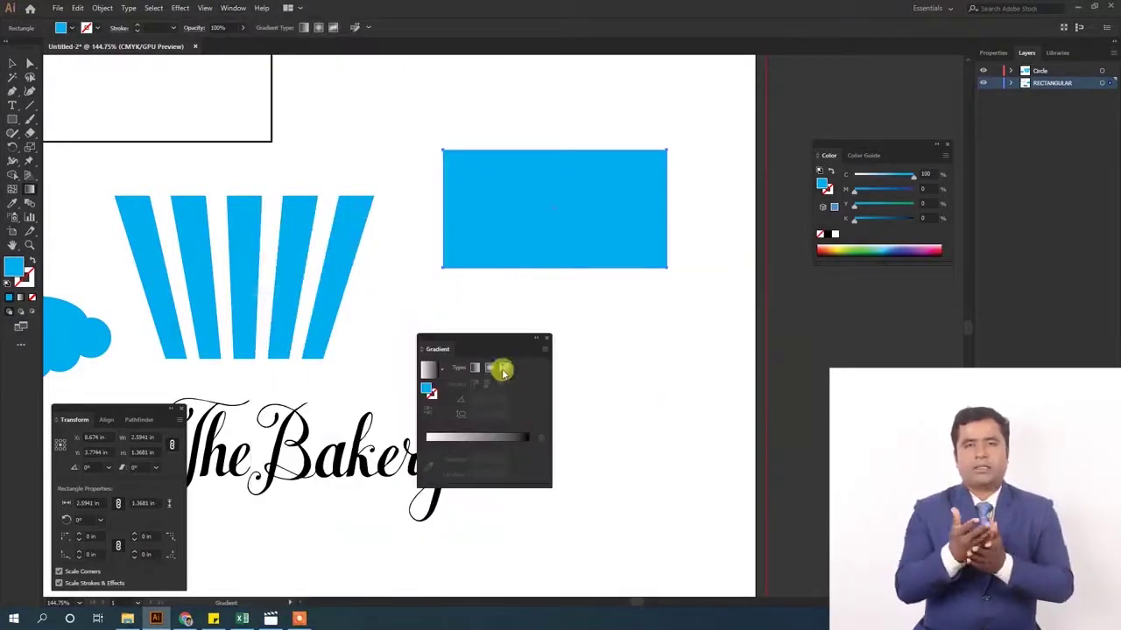
drag(508, 339, 870, 355)
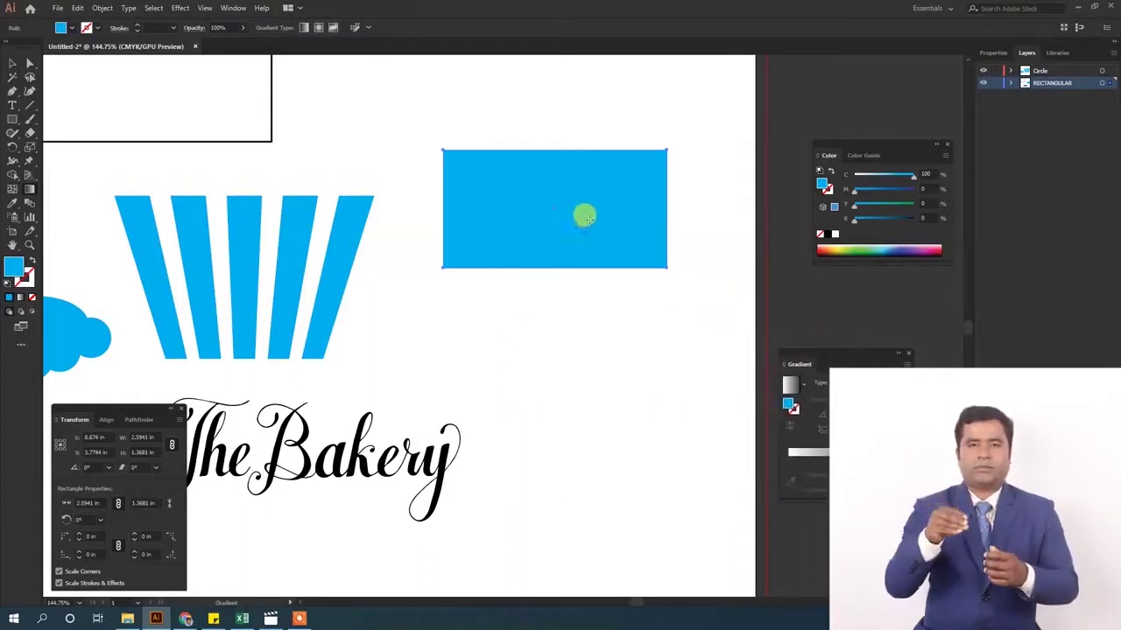
click(491, 224)
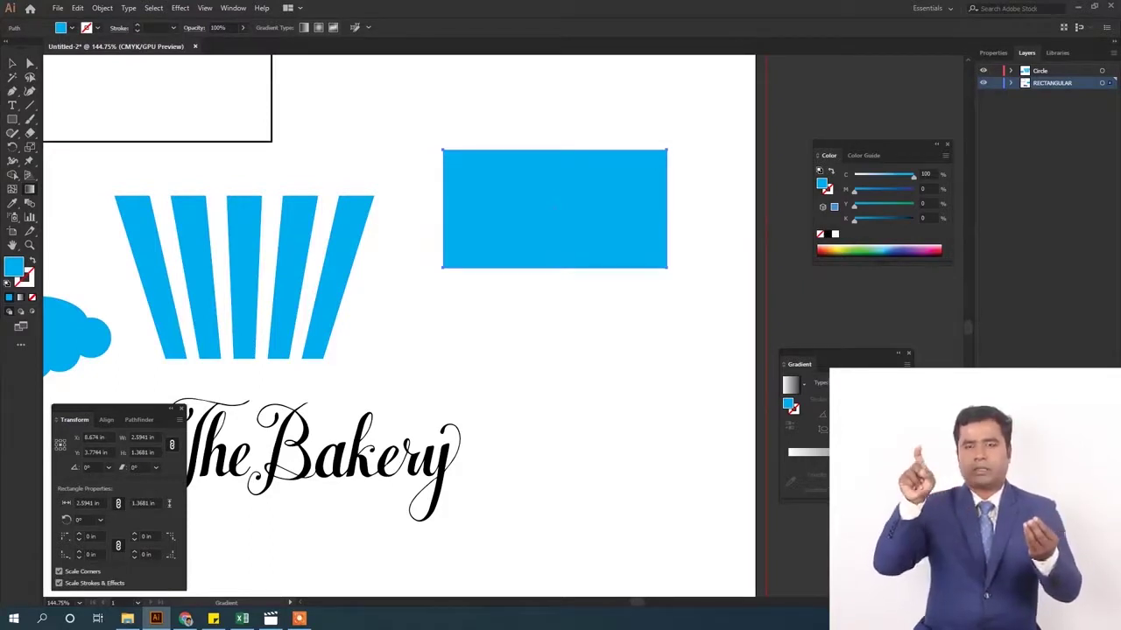
key(period)
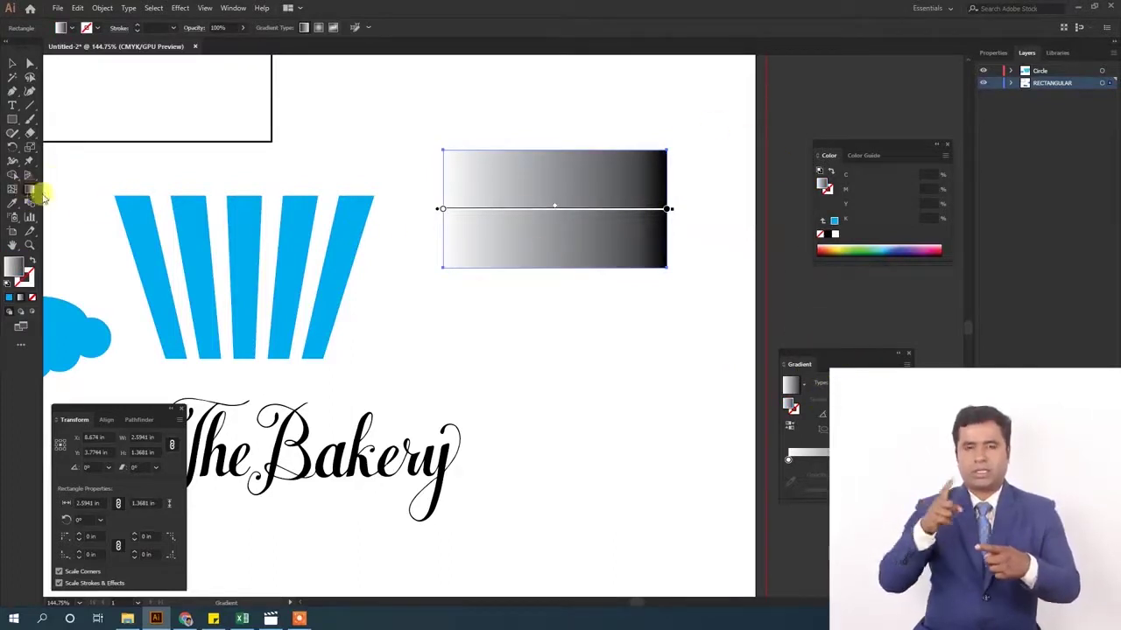
drag(437, 268, 644, 162)
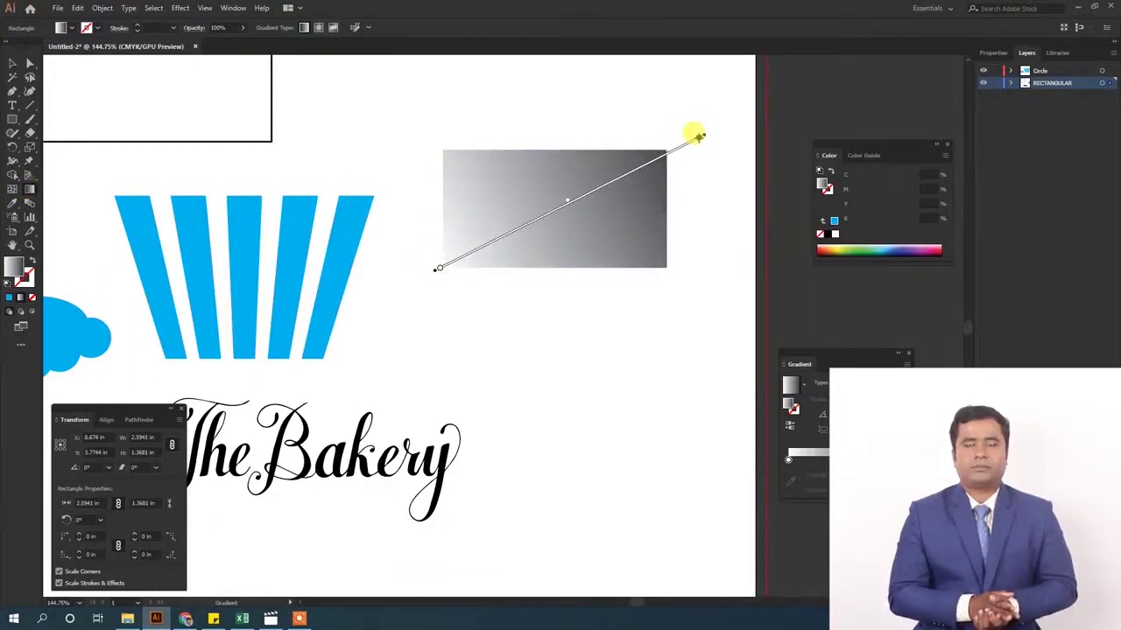
drag(643, 163, 719, 131)
drag(701, 170, 426, 252)
click(71, 27)
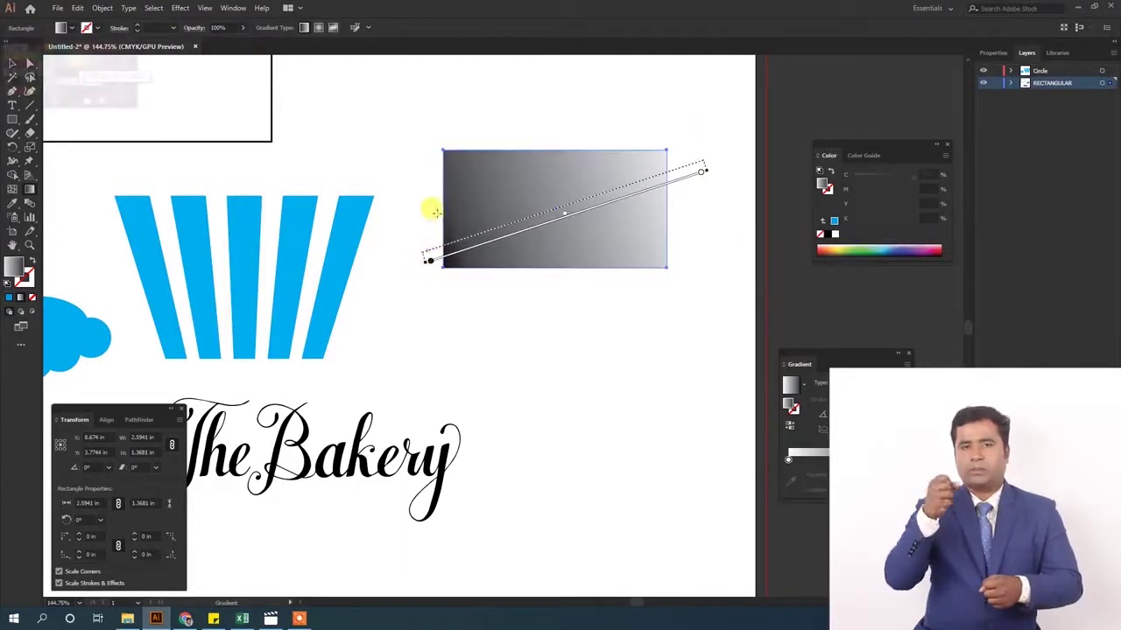
click(63, 48)
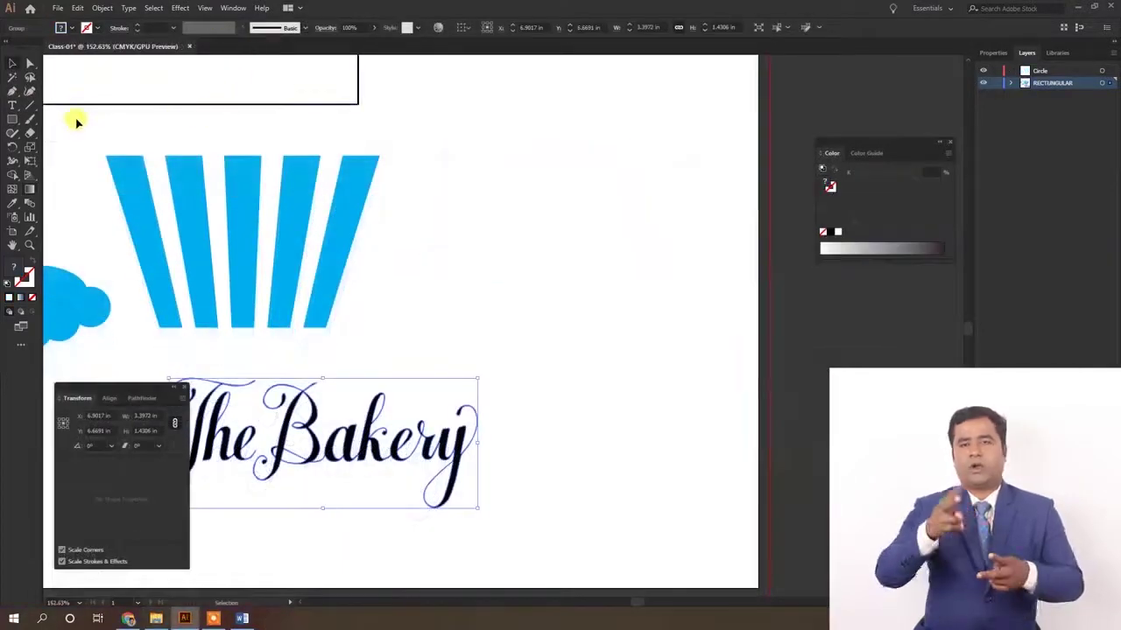
Step: Add an 'Illustrator CC' text line near the page top, right of the stripes
key(t)
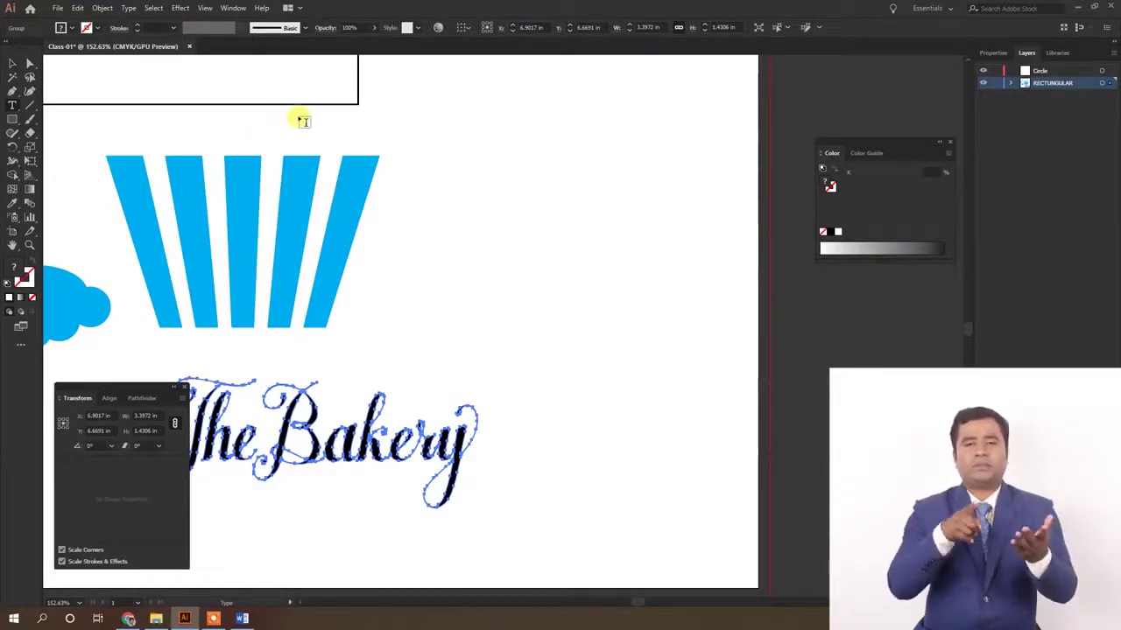
click(13, 105)
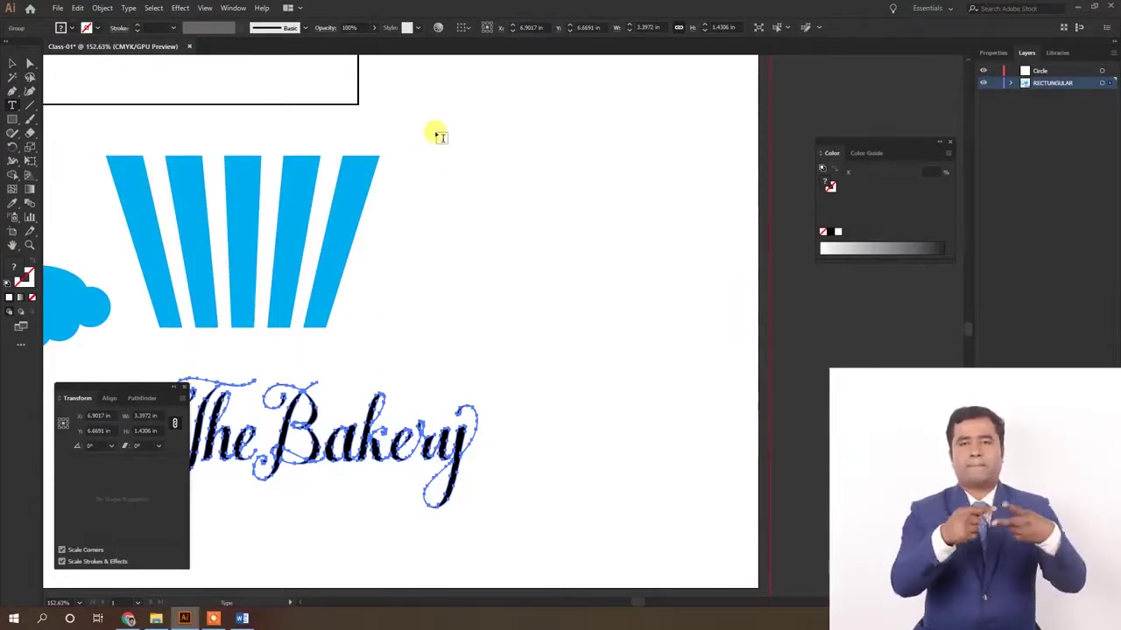
click(440, 138)
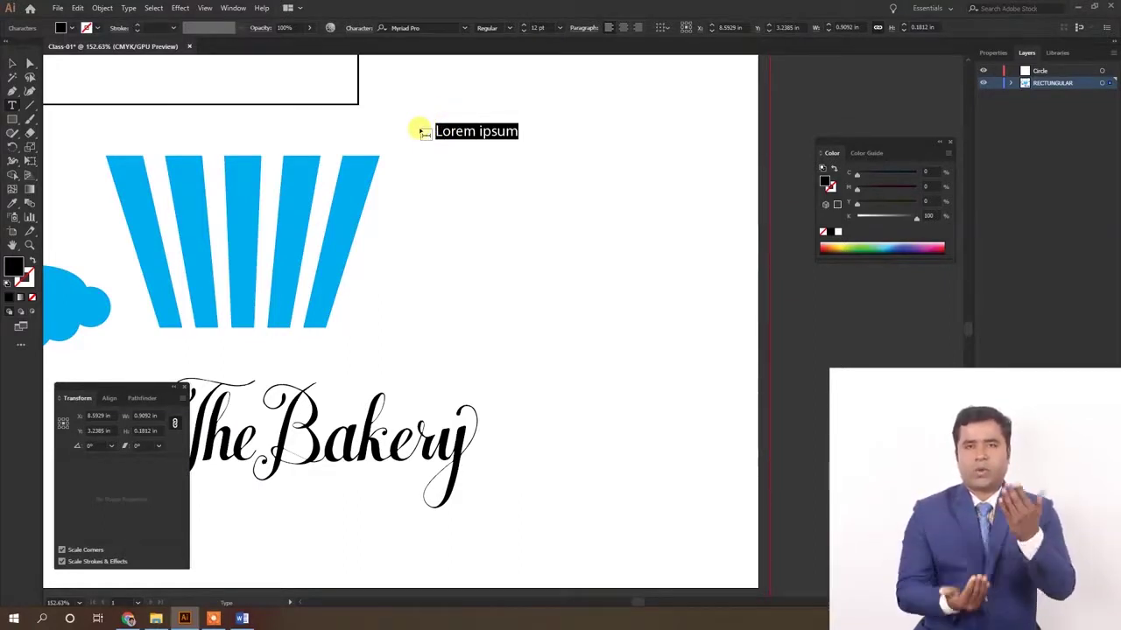
key(BackSpace)
text(strator CC)
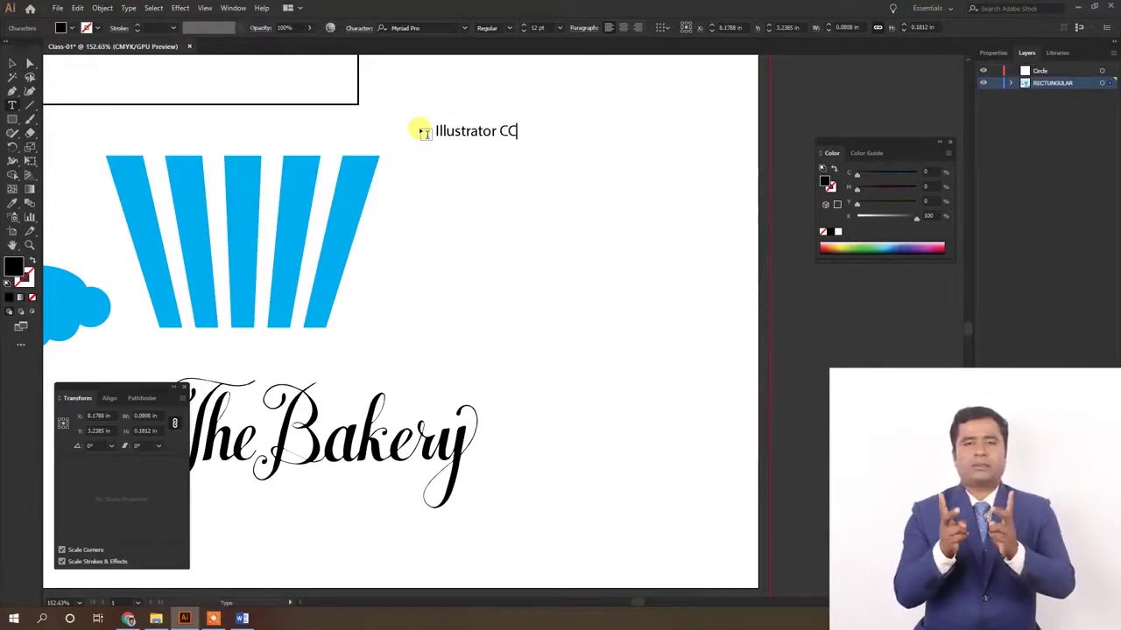
key(Escape)
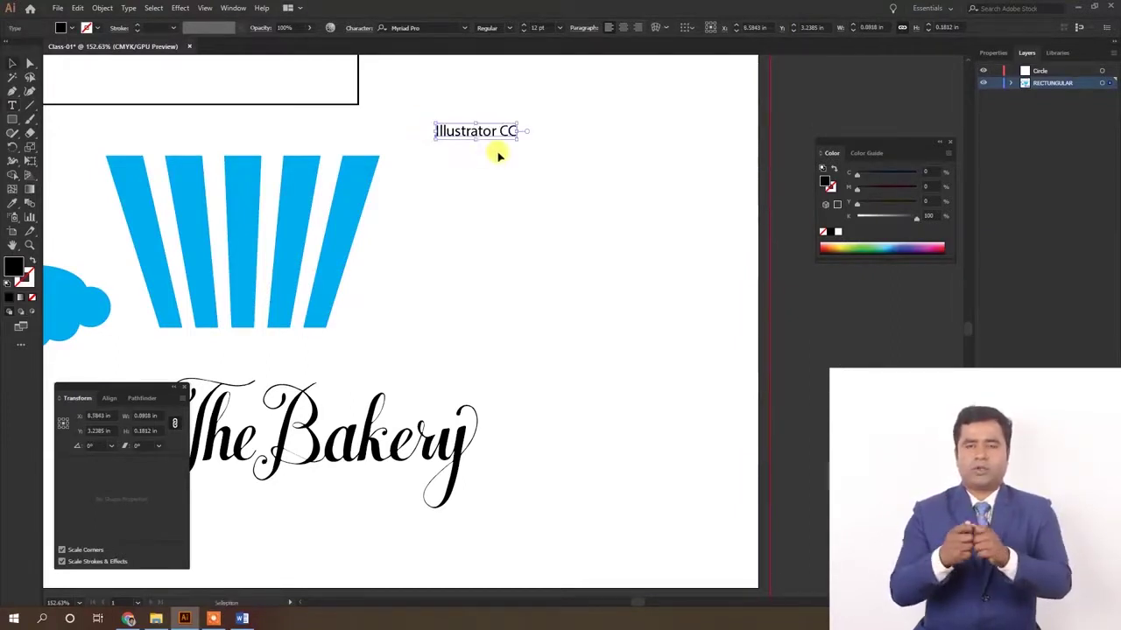
click(455, 201)
key(t)
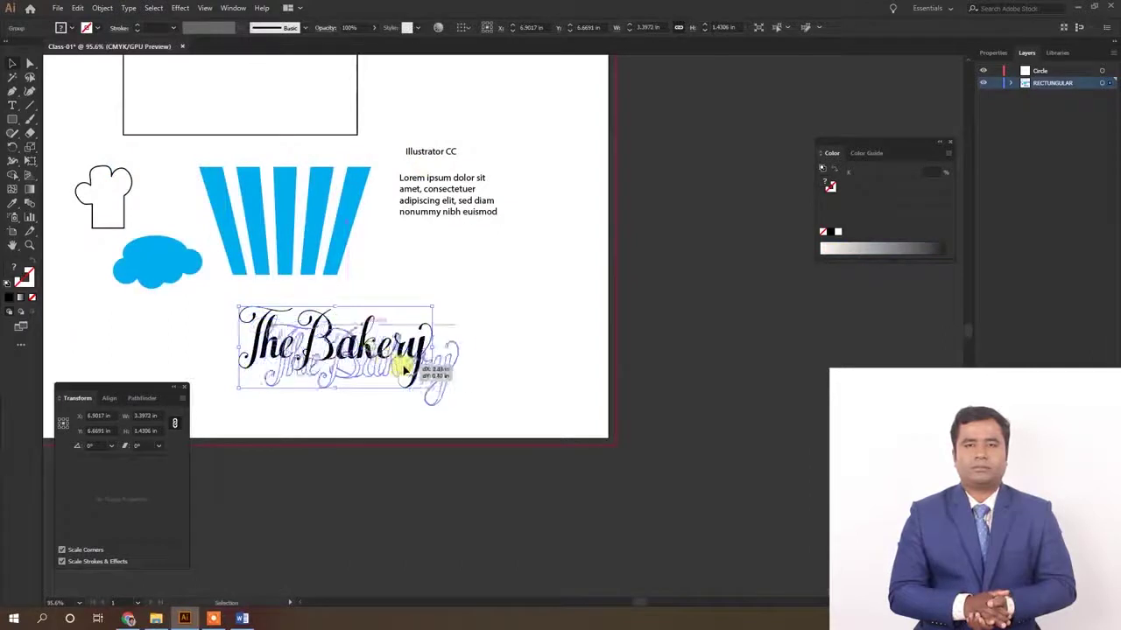
Step: Shift The Bakery lettering right and perch the chef-hat outline on its 'B'
drag(372, 347, 464, 352)
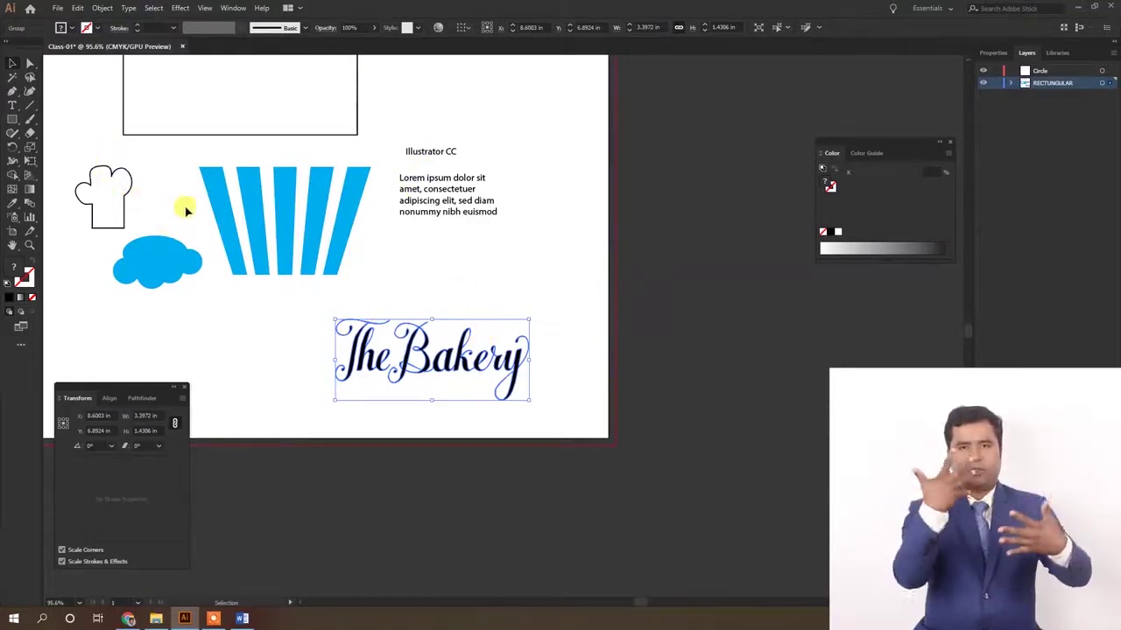
click(99, 190)
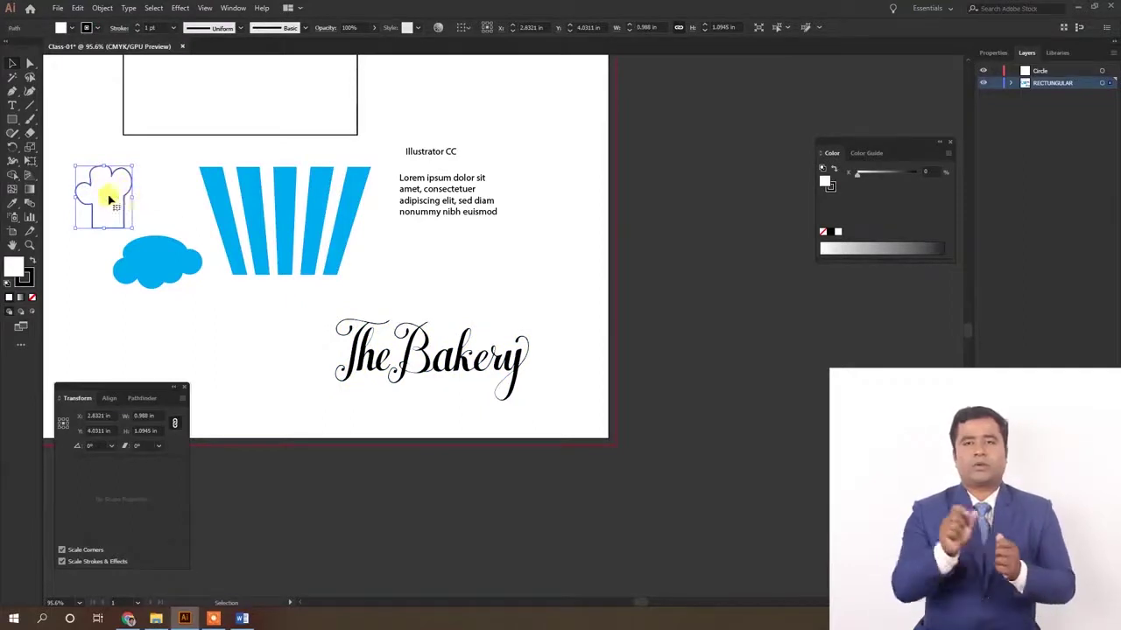
drag(113, 204, 452, 306)
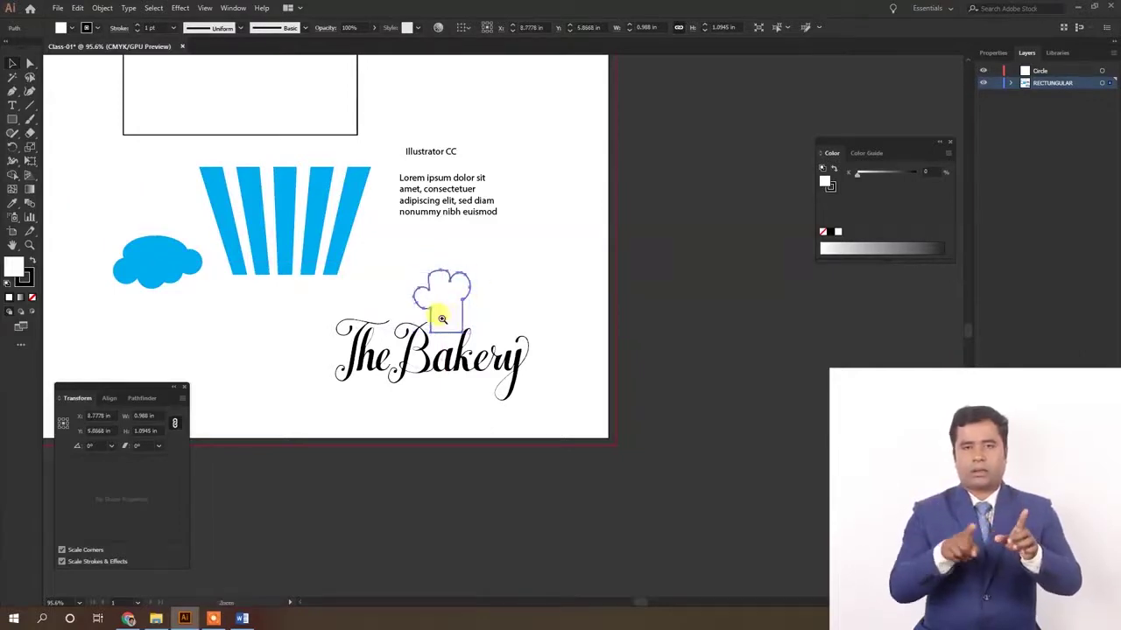
scroll(442, 317, up, 3)
scroll(539, 378, down, 1)
scroll(483, 393, down, 2)
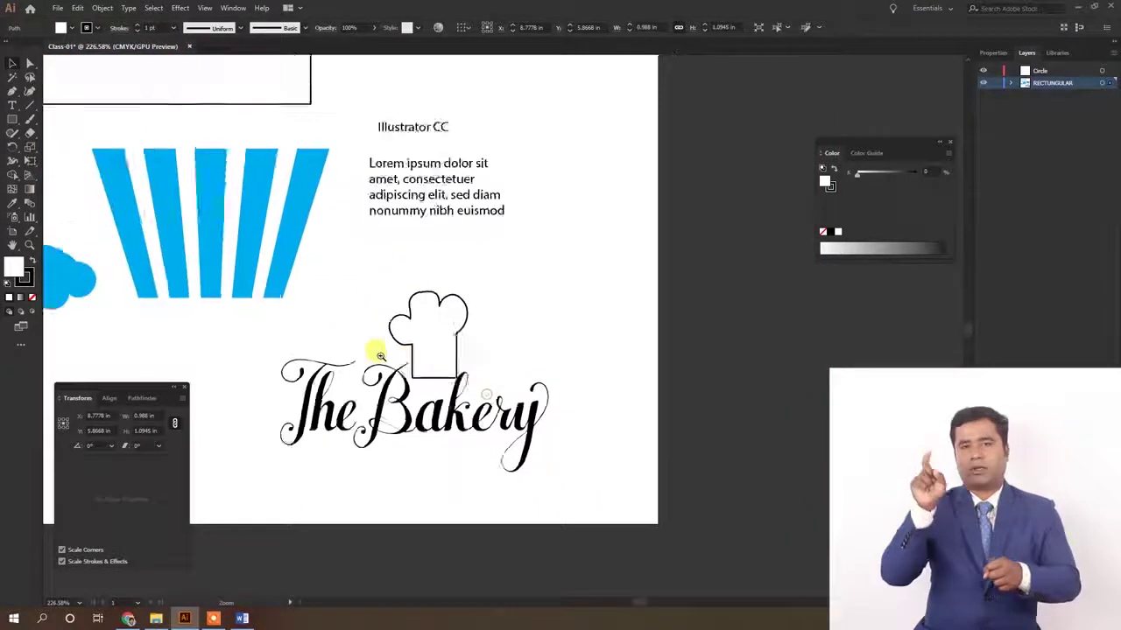
scroll(375, 350, up, 2)
scroll(525, 372, up, 1)
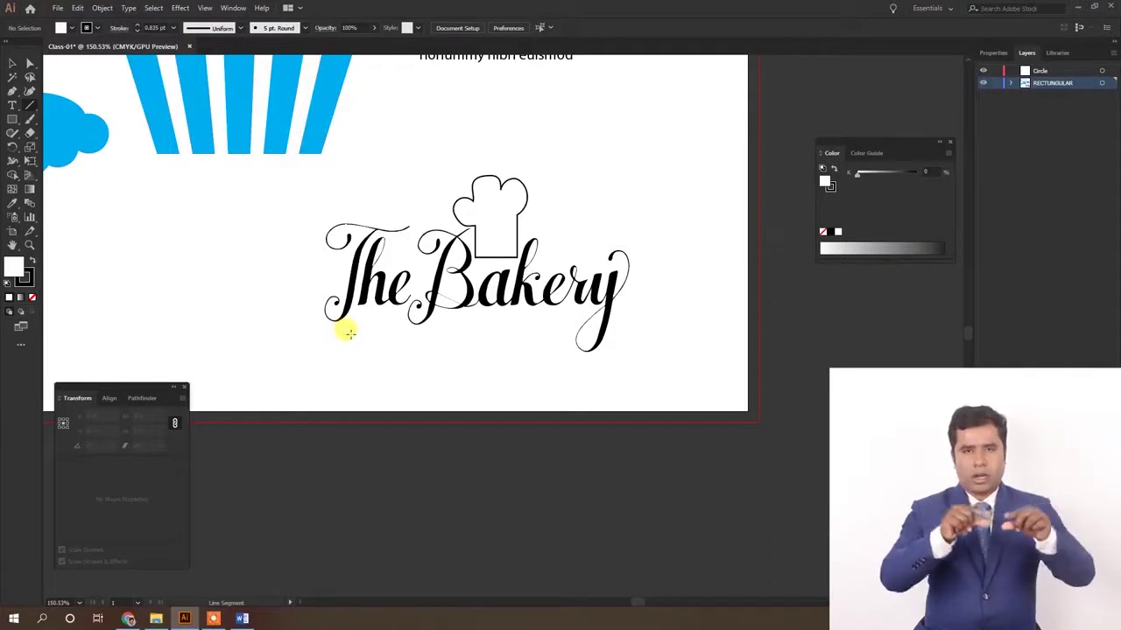
Step: Draw a horizontal line about 2.29 in long beneath The Bakery lettering
drag(349, 333, 525, 333)
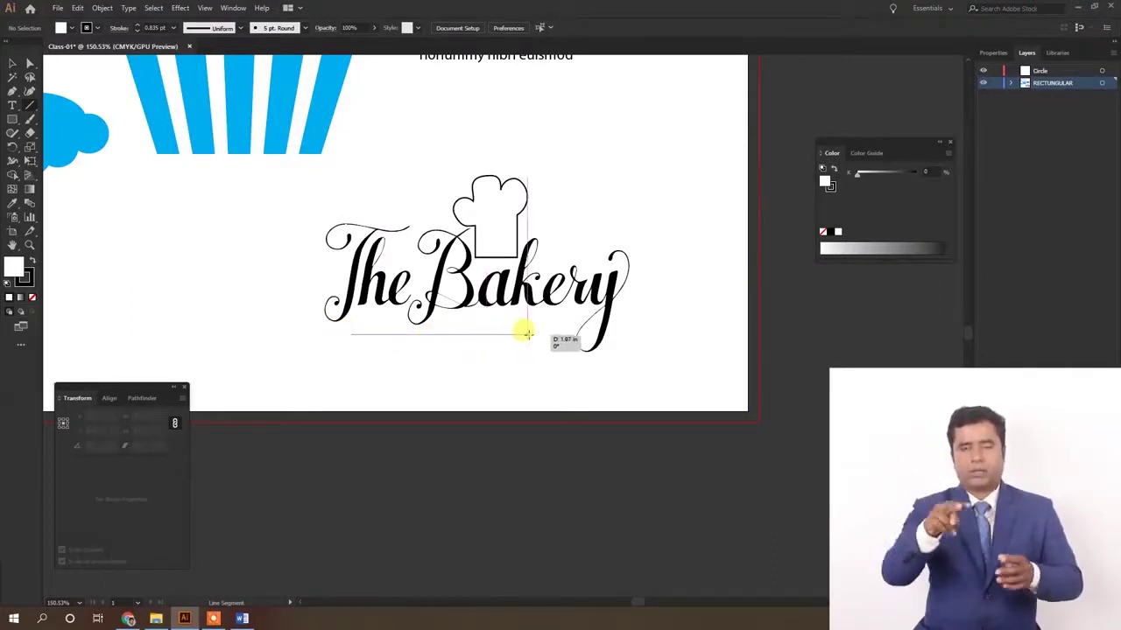
mouse_move(526, 332)
mouse_down()
mouse_move(516, 333)
mouse_move(528, 333)
mouse_up()
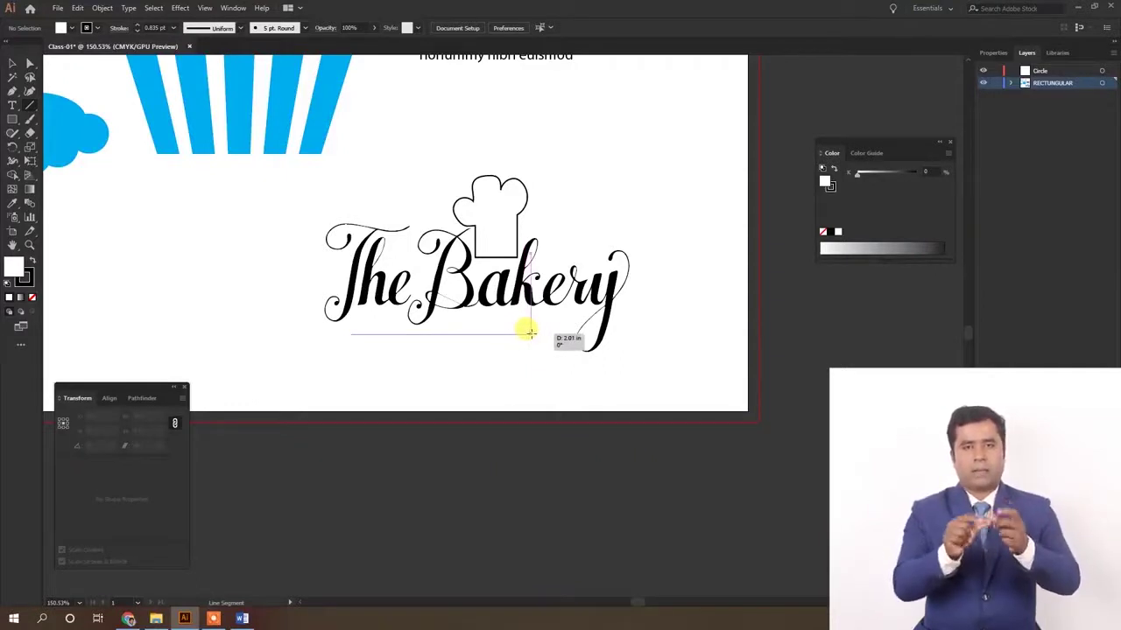
mouse_move(529, 333)
mouse_down()
mouse_move(531, 371)
mouse_move(535, 332)
mouse_move(555, 337)
mouse_up()
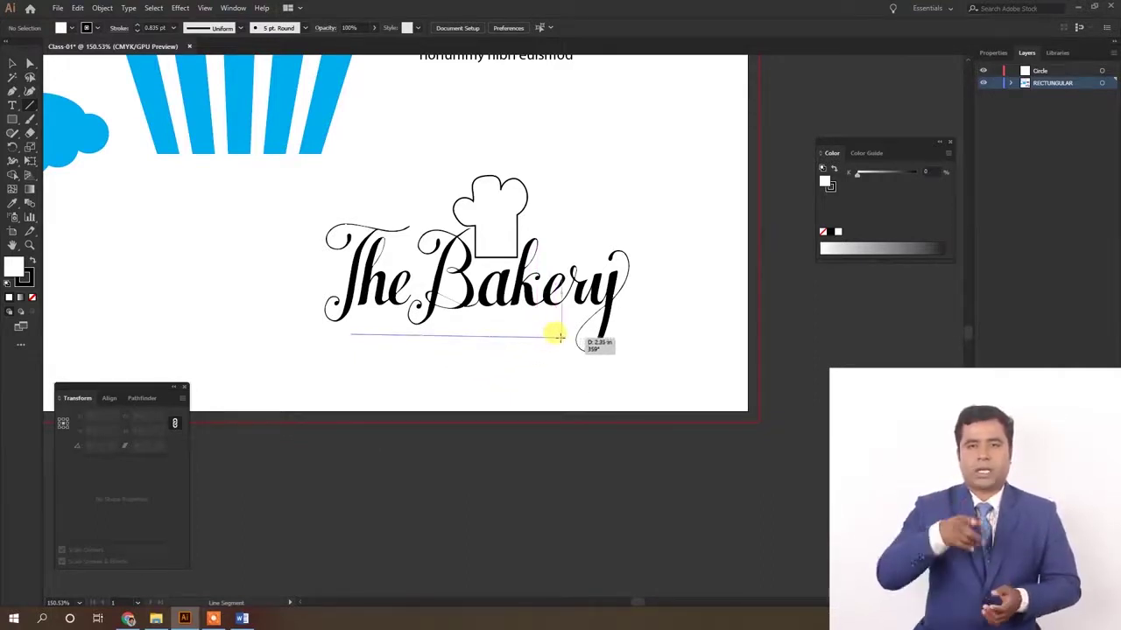
drag(555, 336, 557, 334)
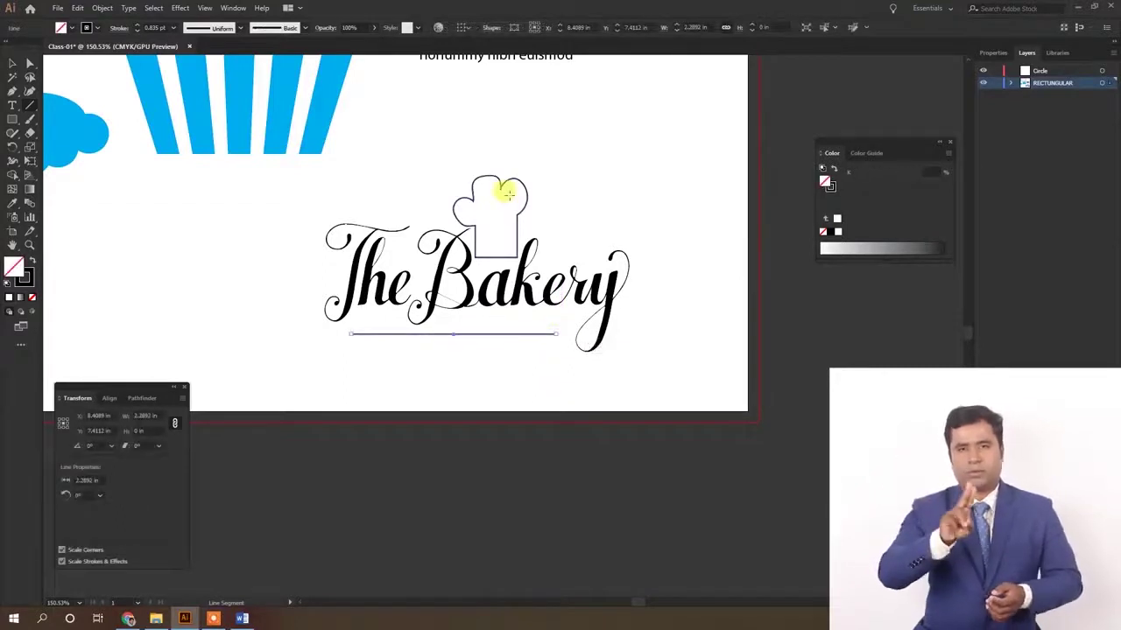
click(233, 8)
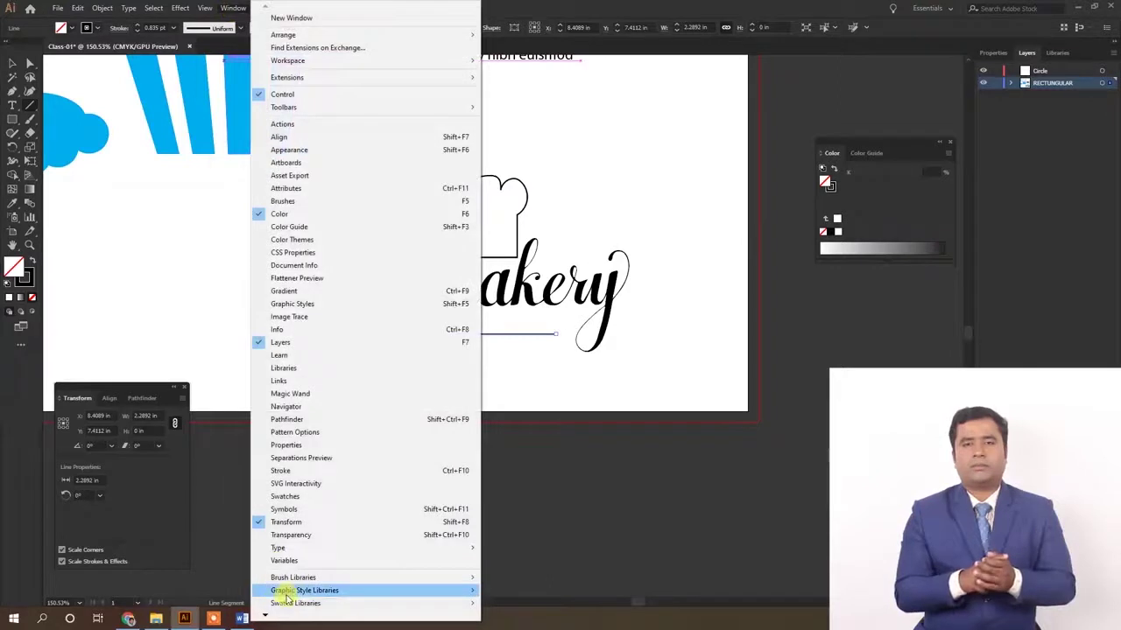
mouse_move(293, 577)
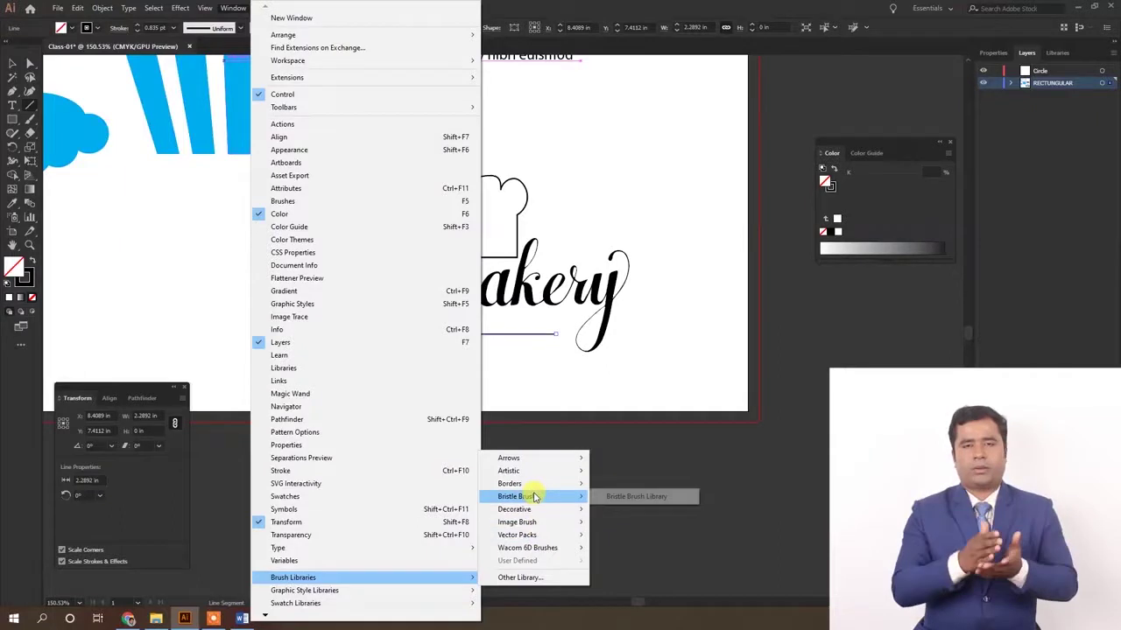
mouse_move(509, 483)
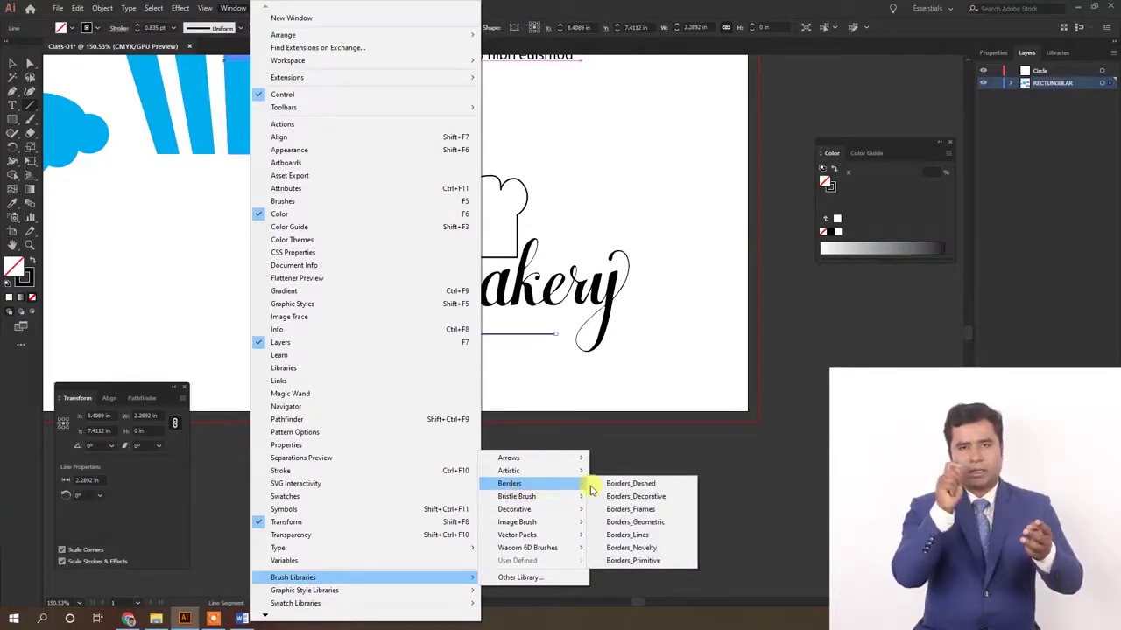
Step: Give the line under 'The Bakery' the Laurel wheat brush from Borders_Novelty, nudged slightly right
click(655, 549)
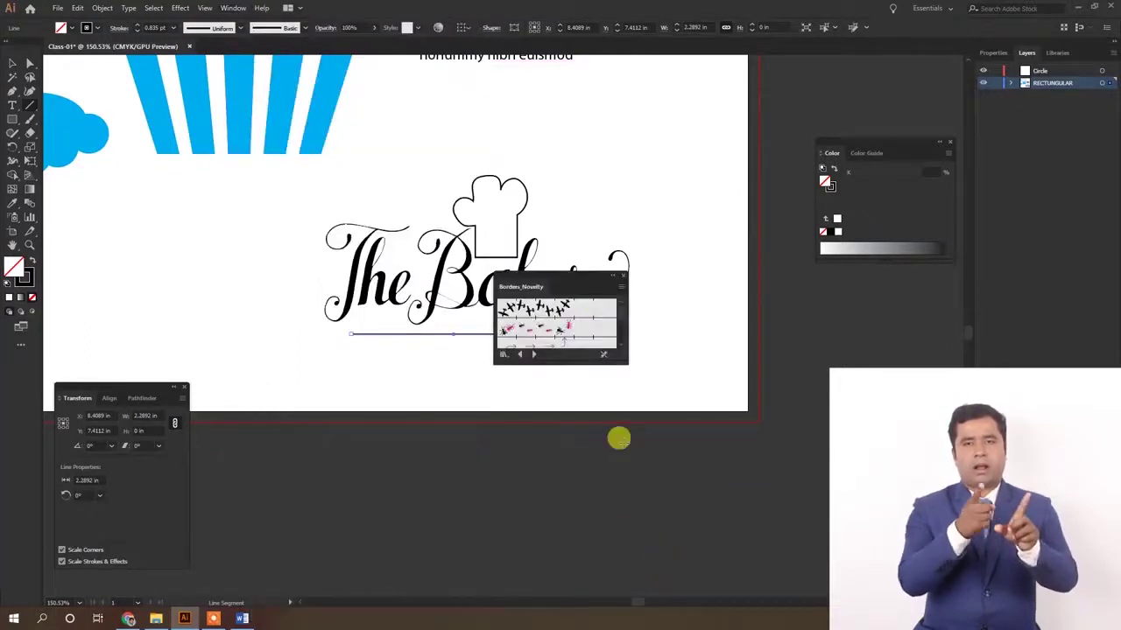
drag(576, 286, 739, 188)
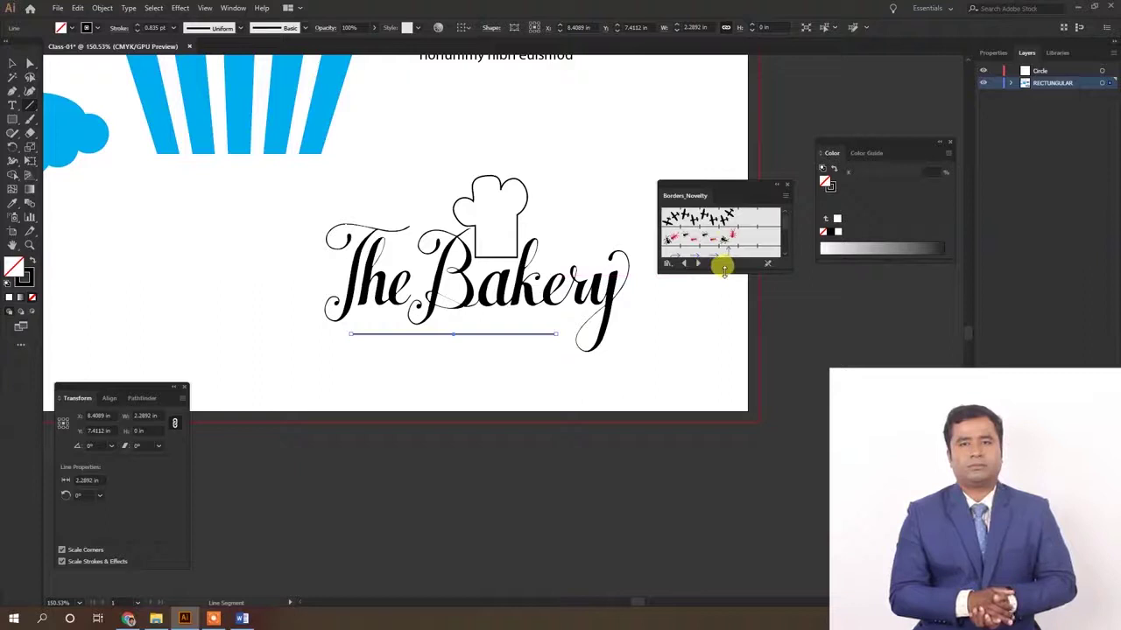
drag(726, 269, 717, 565)
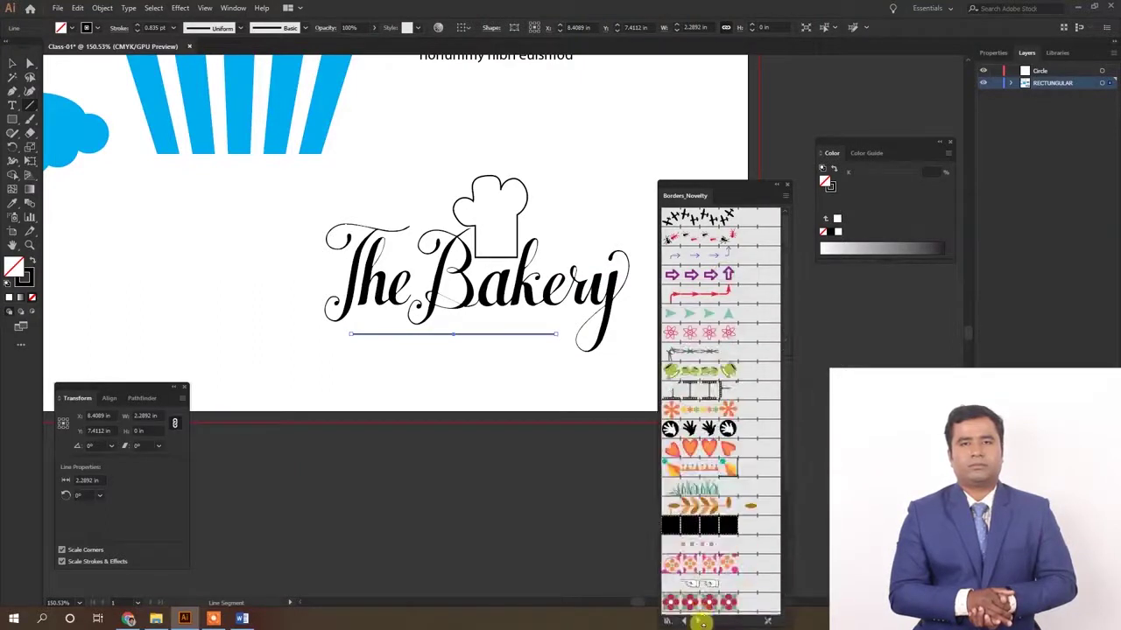
scroll(709, 404, down, 3)
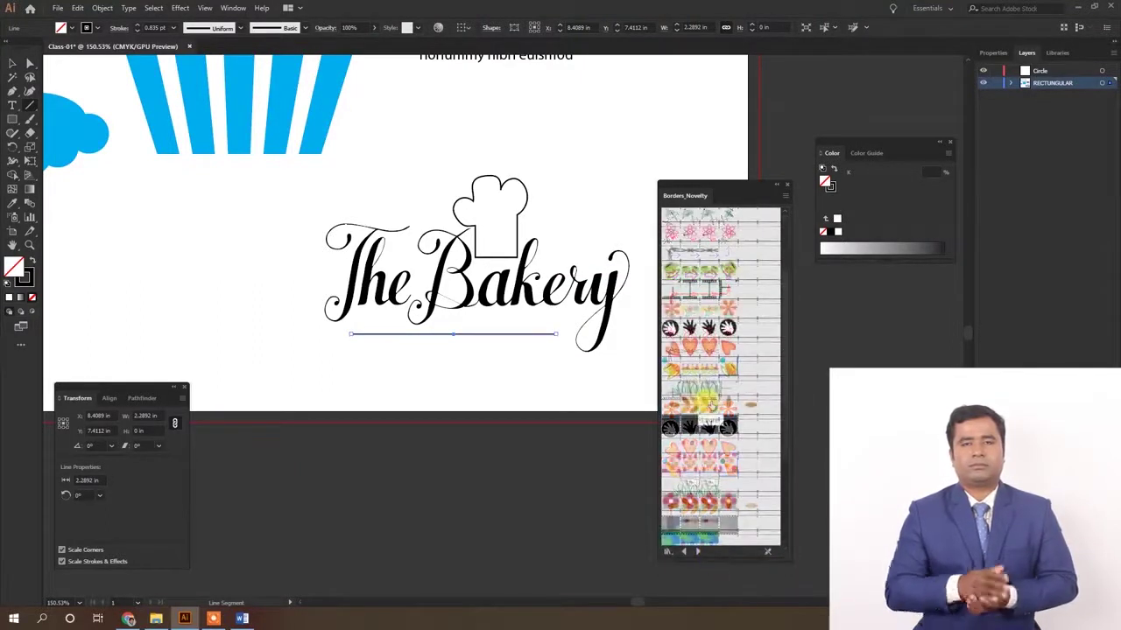
click(710, 404)
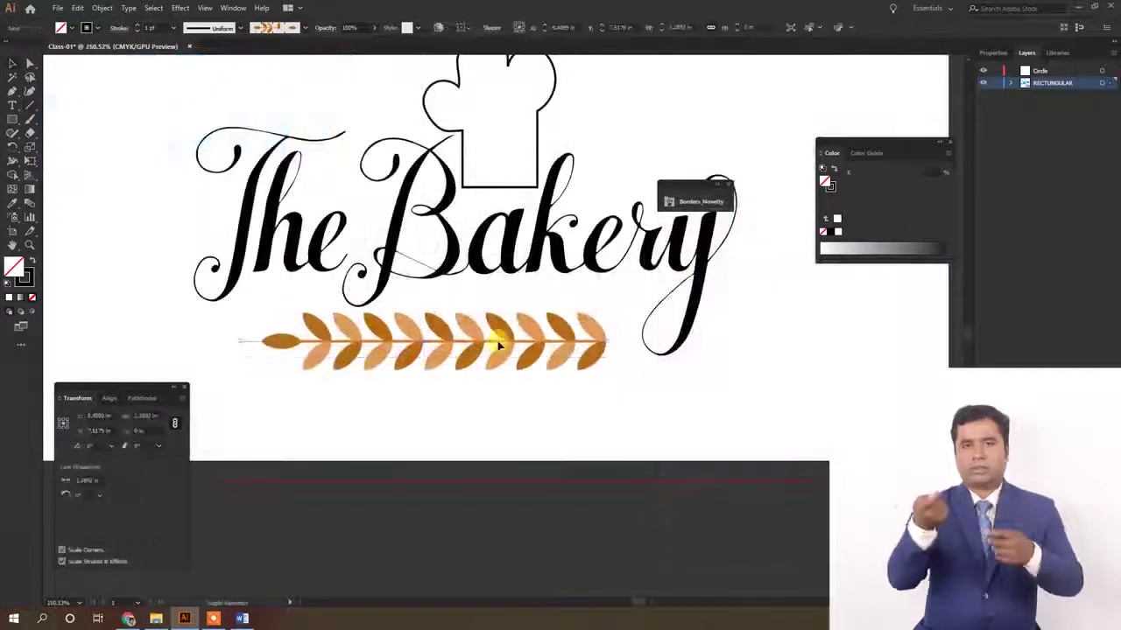
mouse_move(449, 344)
mouse_down()
mouse_move(478, 348)
mouse_move(460, 345)
mouse_up()
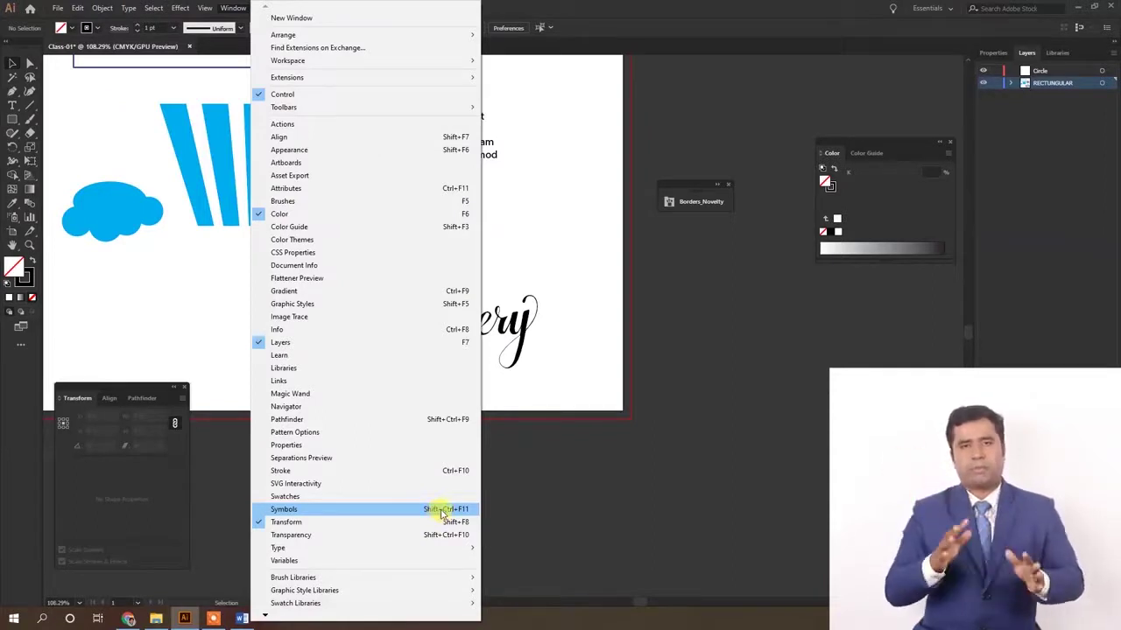
Step: Dock the Symbols panel beside the brush library and select the blue cupcake group
click(437, 513)
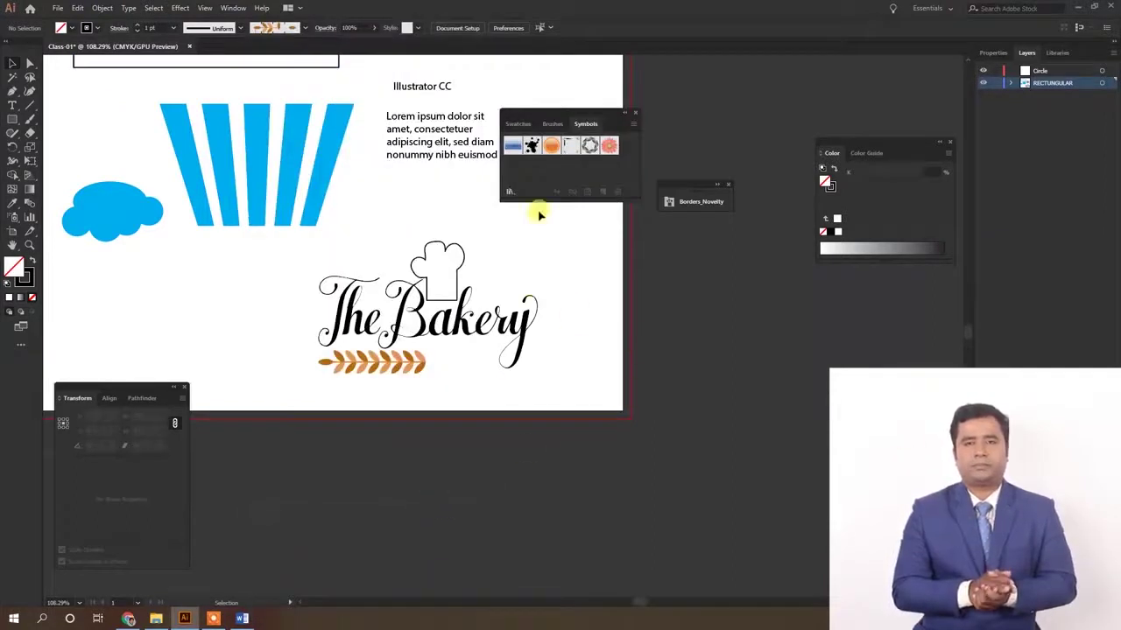
drag(601, 117, 745, 99)
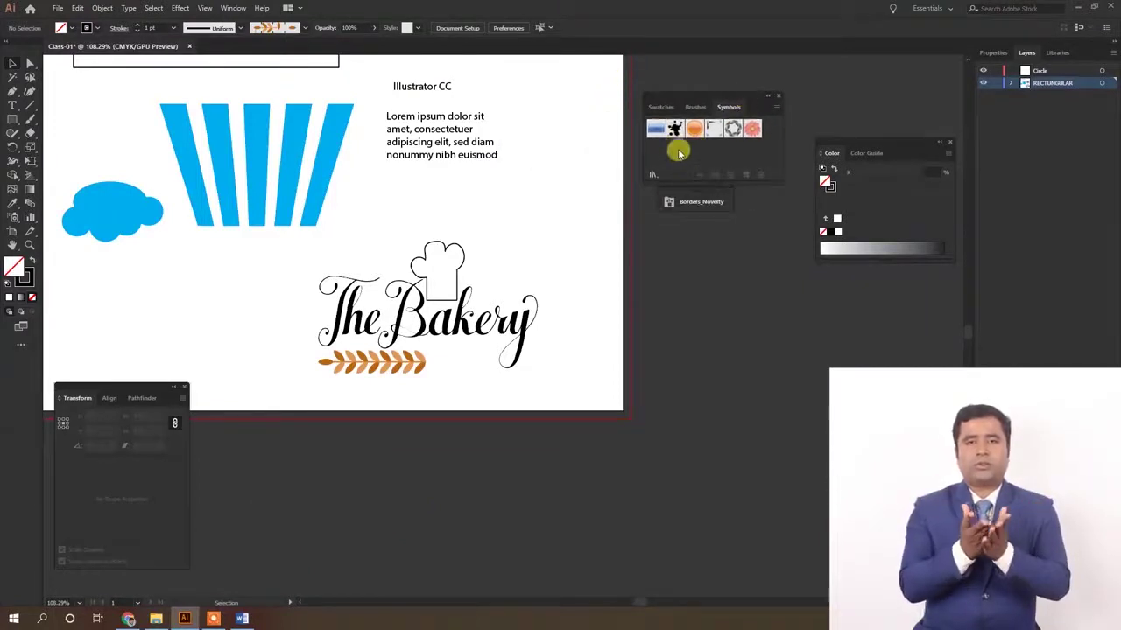
mouse_move(692, 99)
mouse_down()
mouse_move(681, 295)
mouse_move(682, 282)
mouse_move(671, 305)
mouse_up()
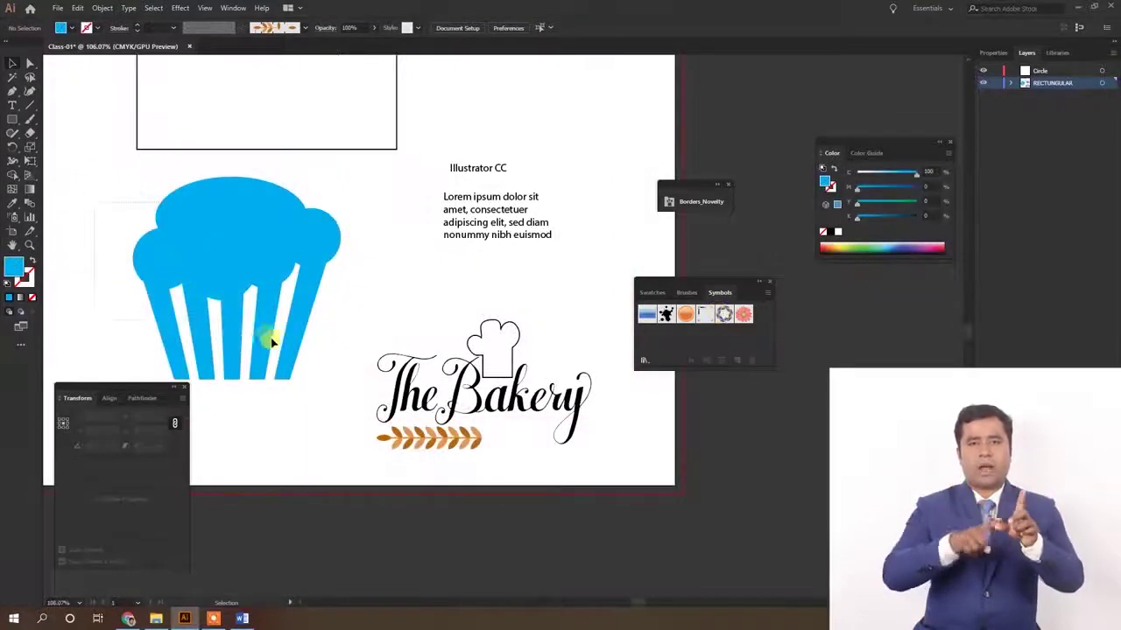
click(274, 349)
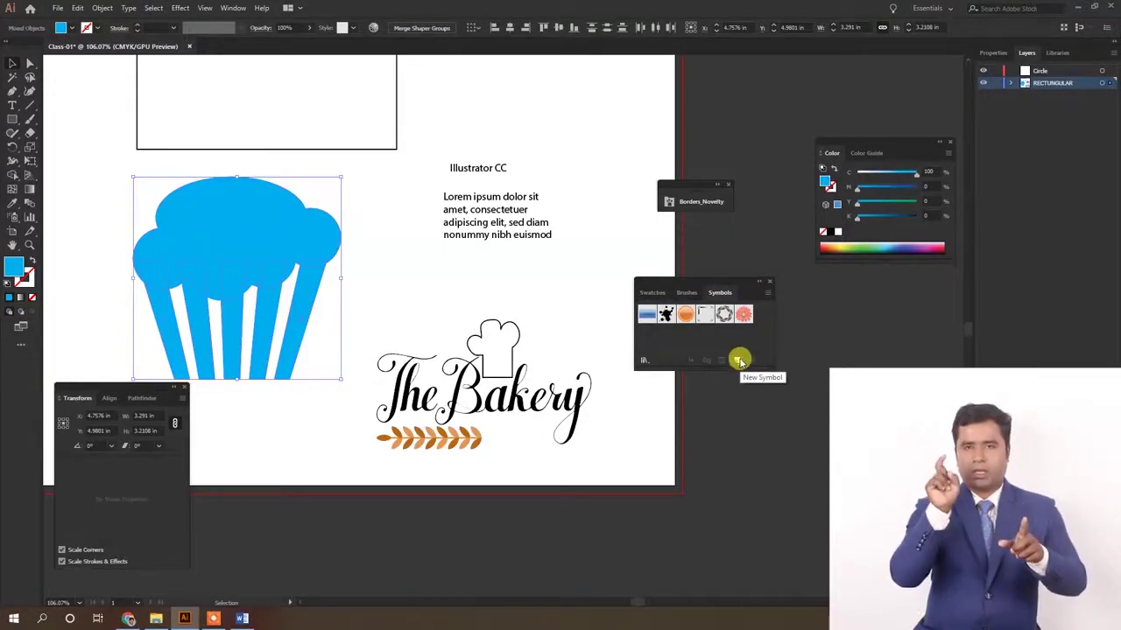
Step: Save the cupcake as Graphic symbol 'Bakery Cake', expanding the Shaper Group, then delete the original
click(739, 360)
text(Bakery Cake)
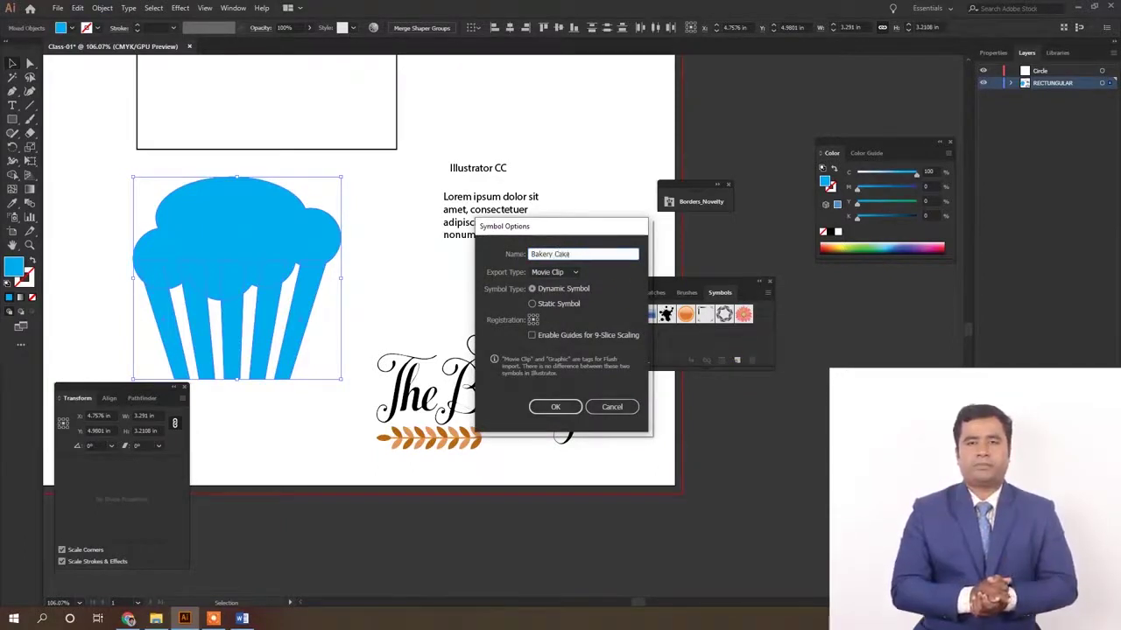
click(572, 274)
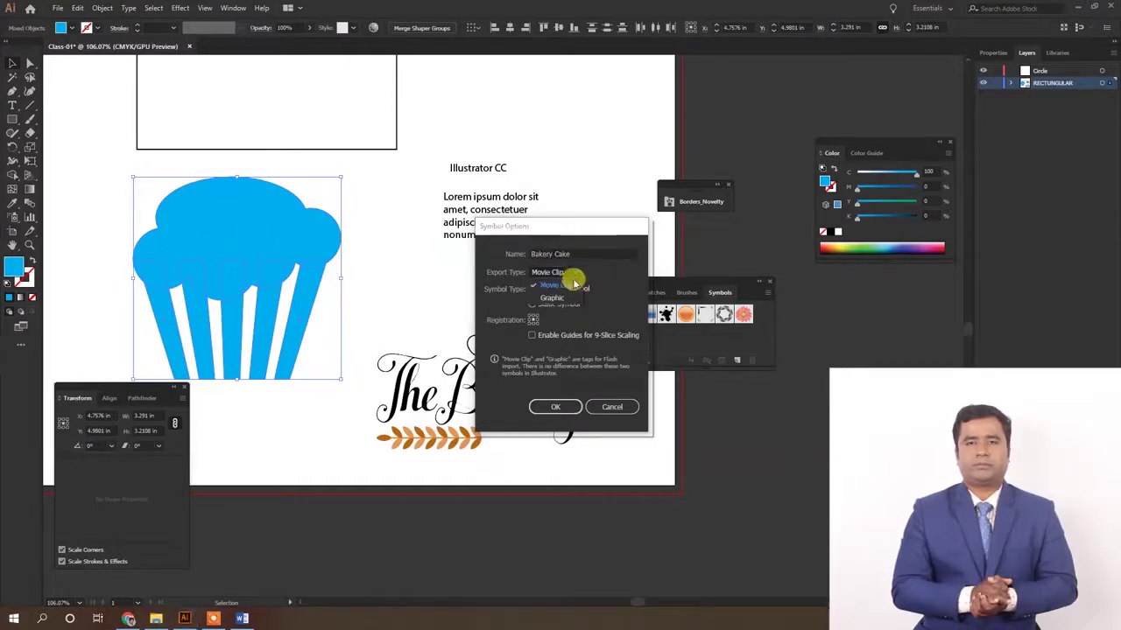
click(563, 299)
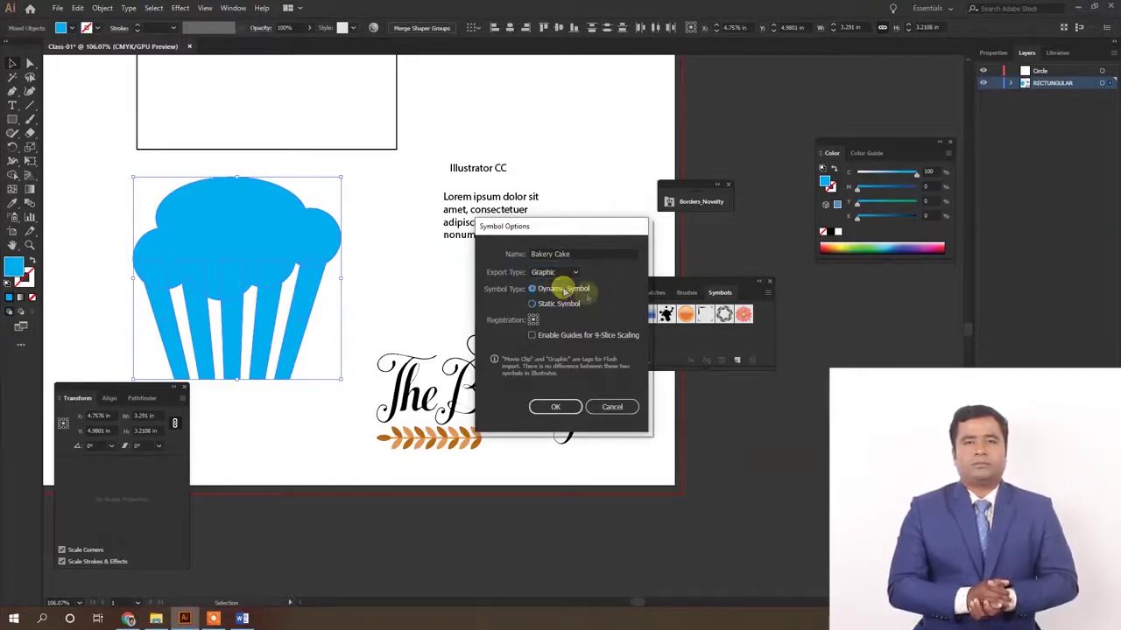
click(555, 408)
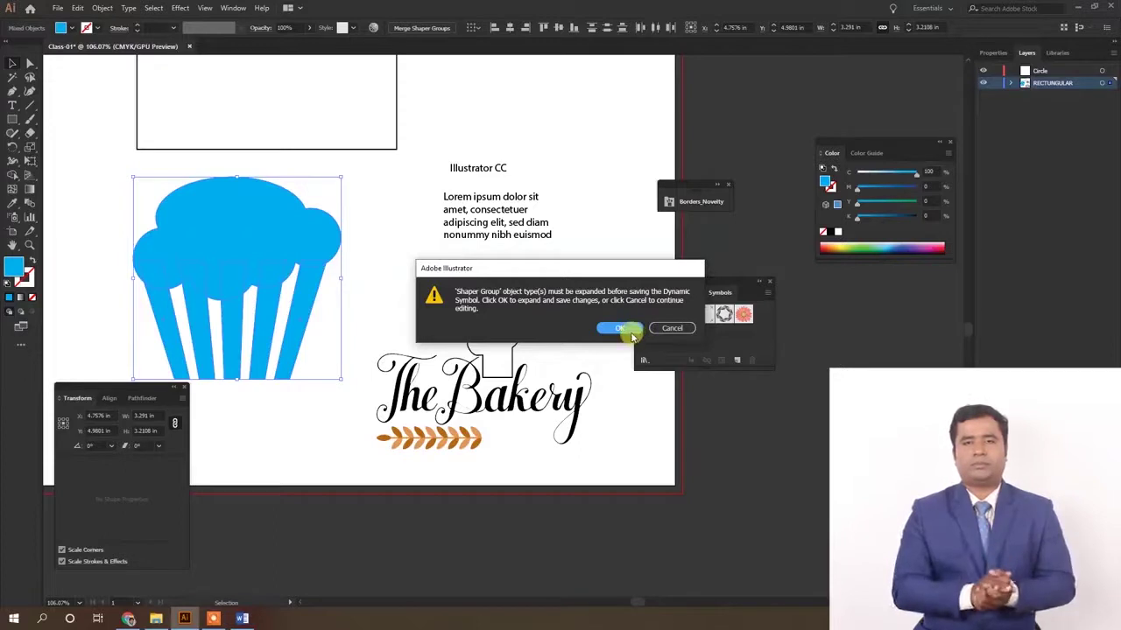
click(626, 330)
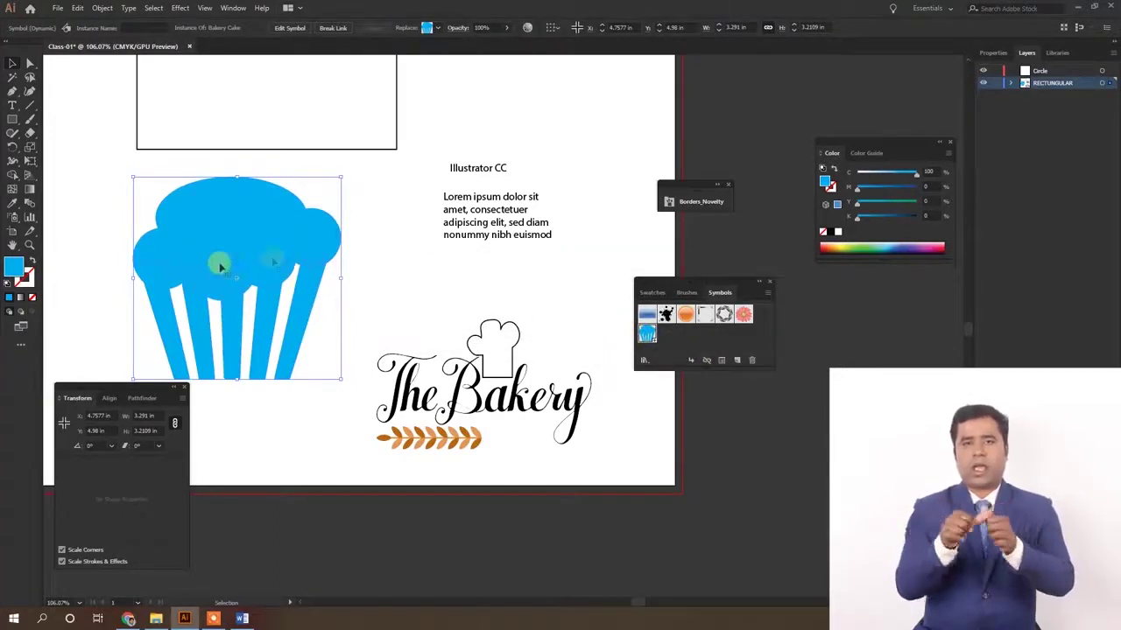
key(Delete)
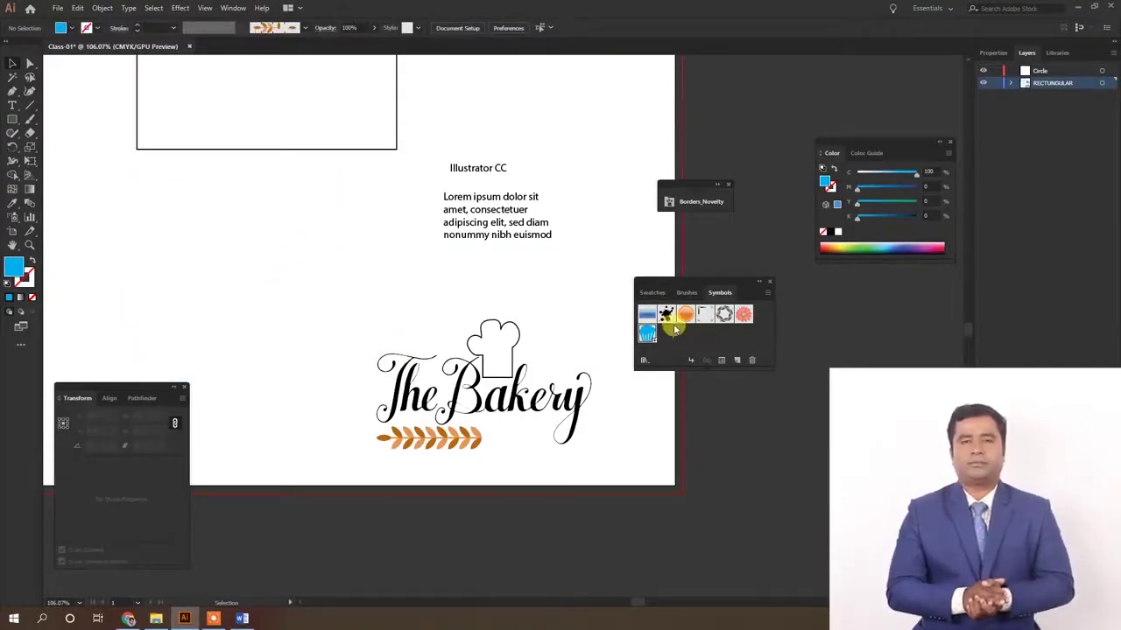
Step: Place a small Bakery Cake symbol instance beside the hat at 15% opacity
mouse_move(646, 333)
mouse_down()
mouse_move(347, 261)
mouse_move(248, 263)
mouse_up()
scroll(350, 263, up, 3)
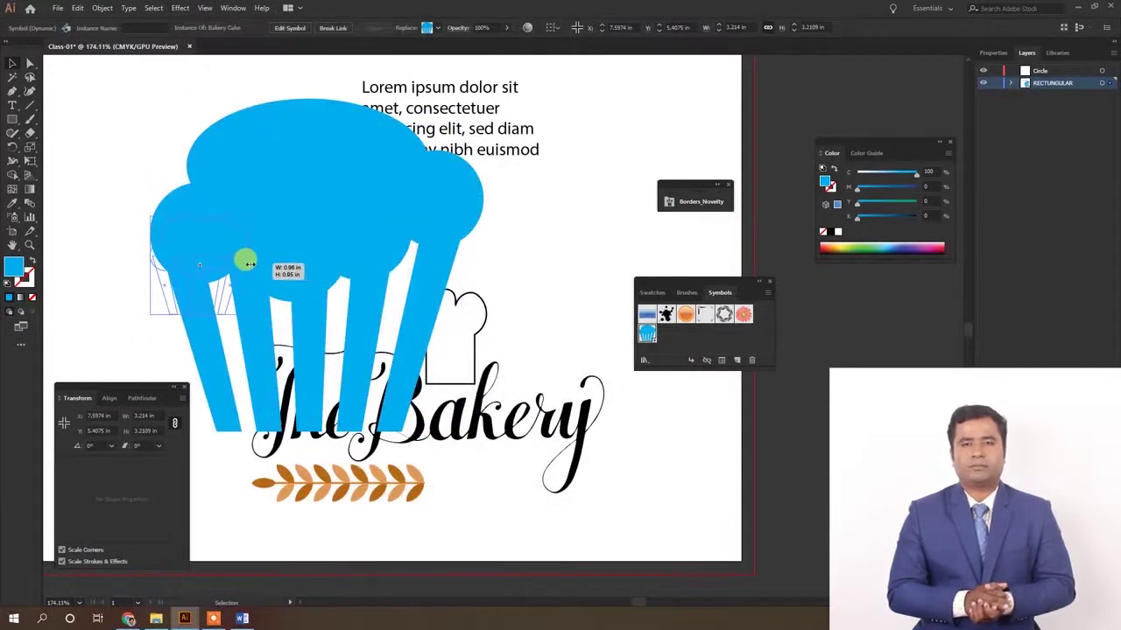
mouse_move(248, 263)
mouse_down()
mouse_move(220, 257)
mouse_move(230, 299)
mouse_move(400, 388)
mouse_move(394, 398)
mouse_up()
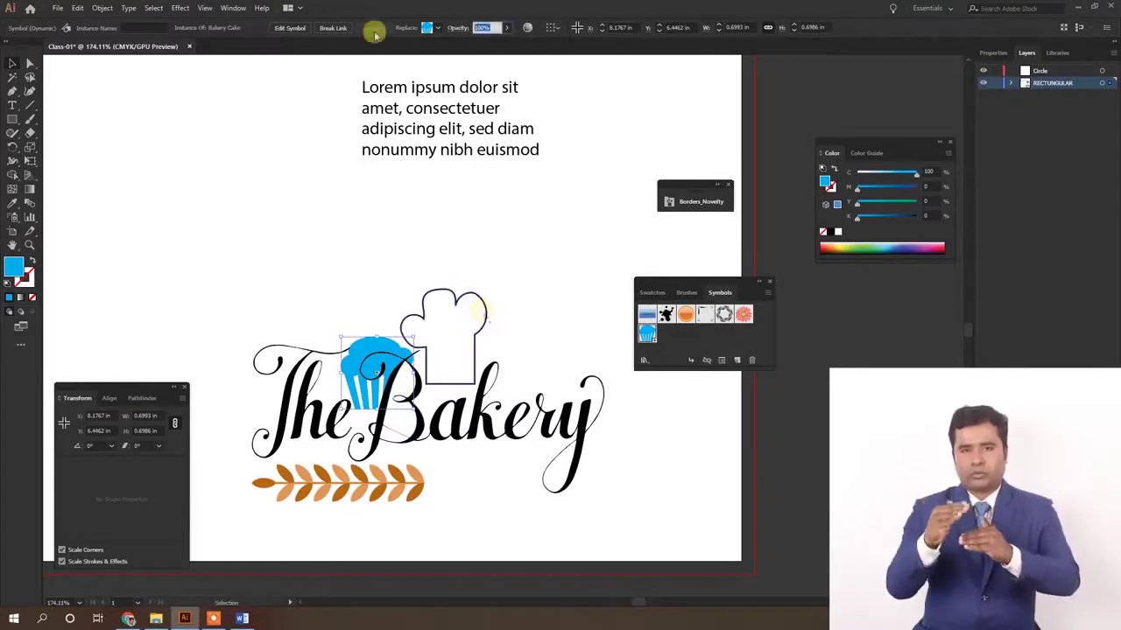
text(15)
key(Return)
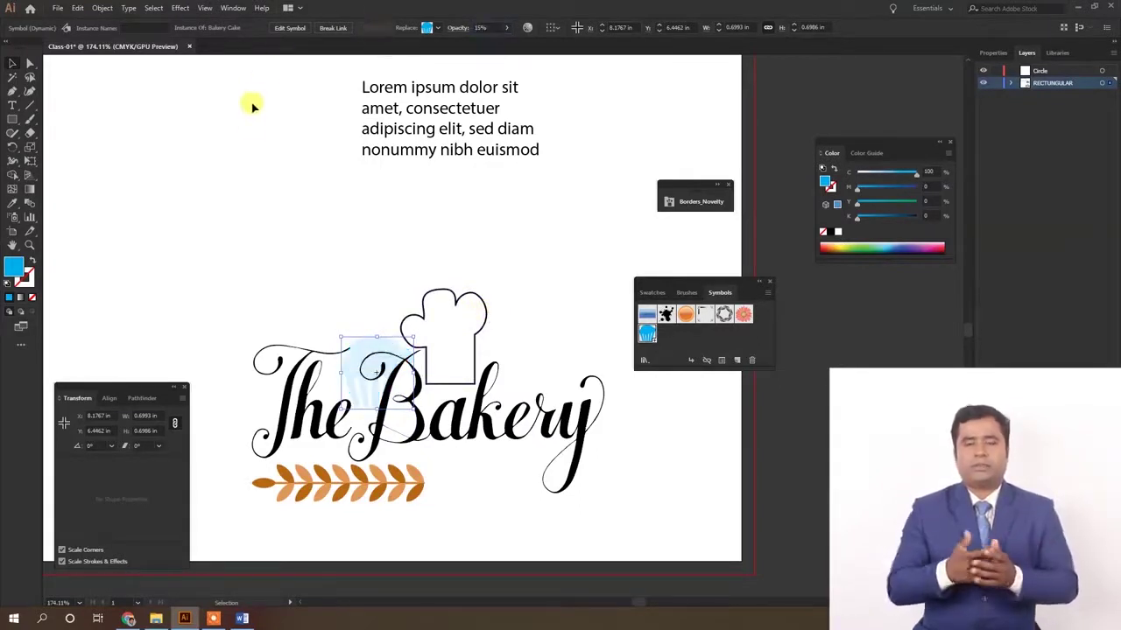
click(291, 166)
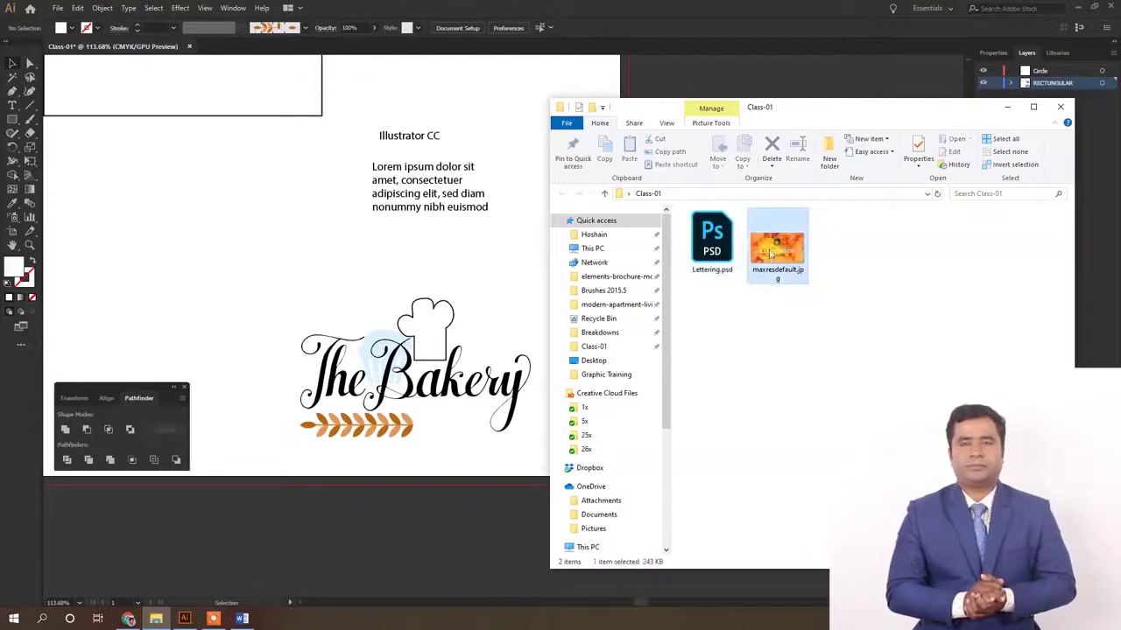
Step: Place the linked image maxresdefault.jpg into the document and zoom out to see it
drag(778, 249, 307, 254)
click(1006, 106)
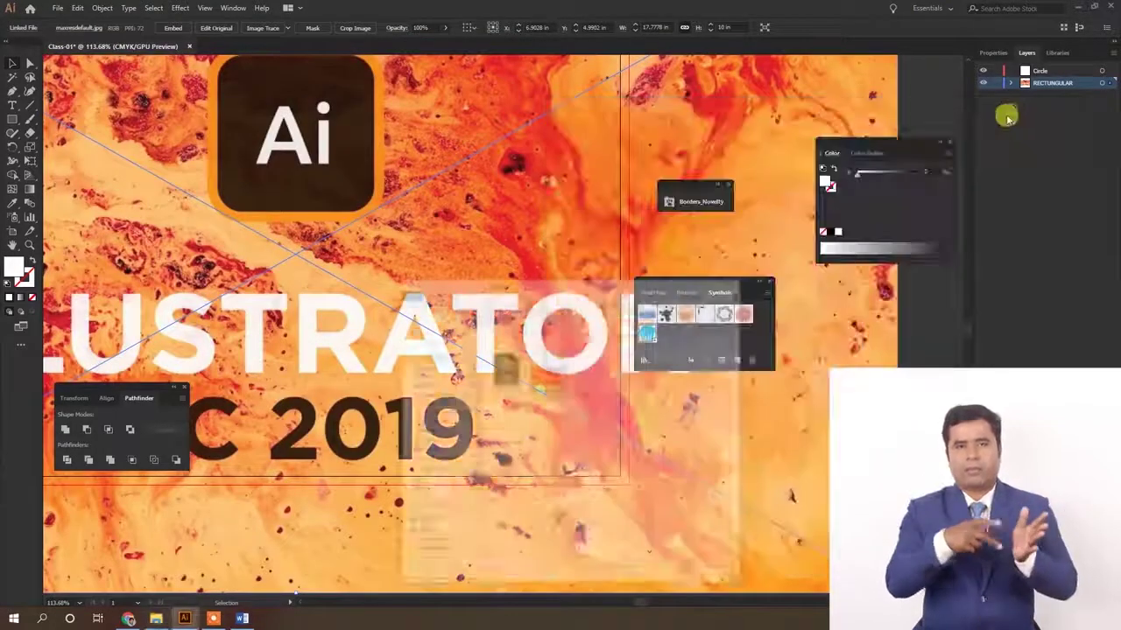
key(ctrl+minus)
key(ctrl+minus)
key(ctrl+minus)
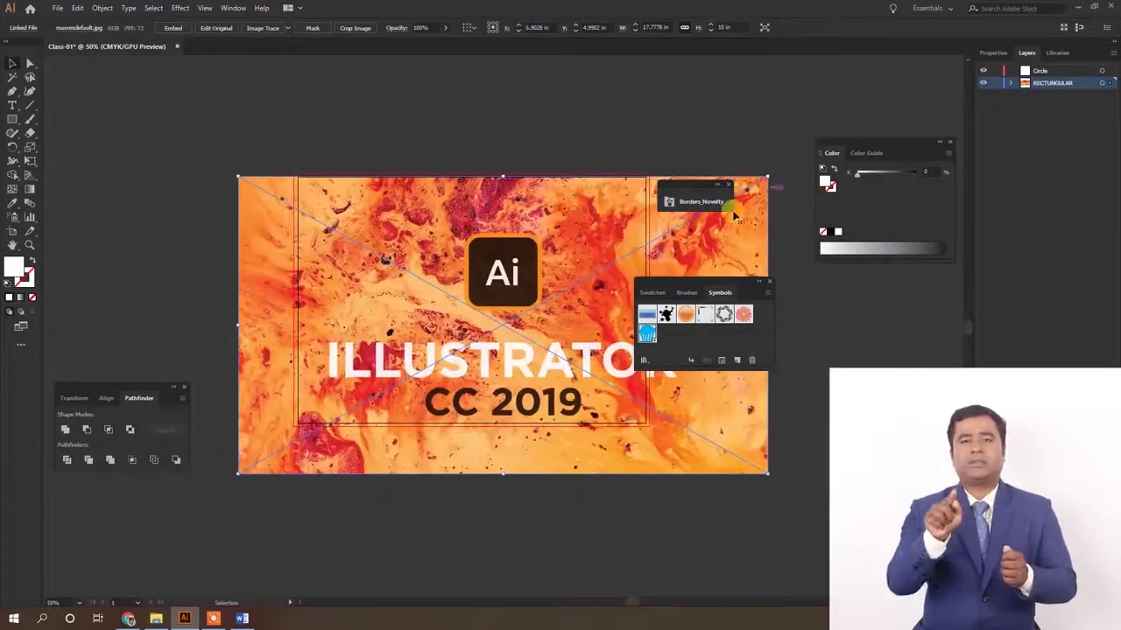
Step: Reposition the placed maxresdefault.jpg image on the artboard
drag(551, 257, 363, 341)
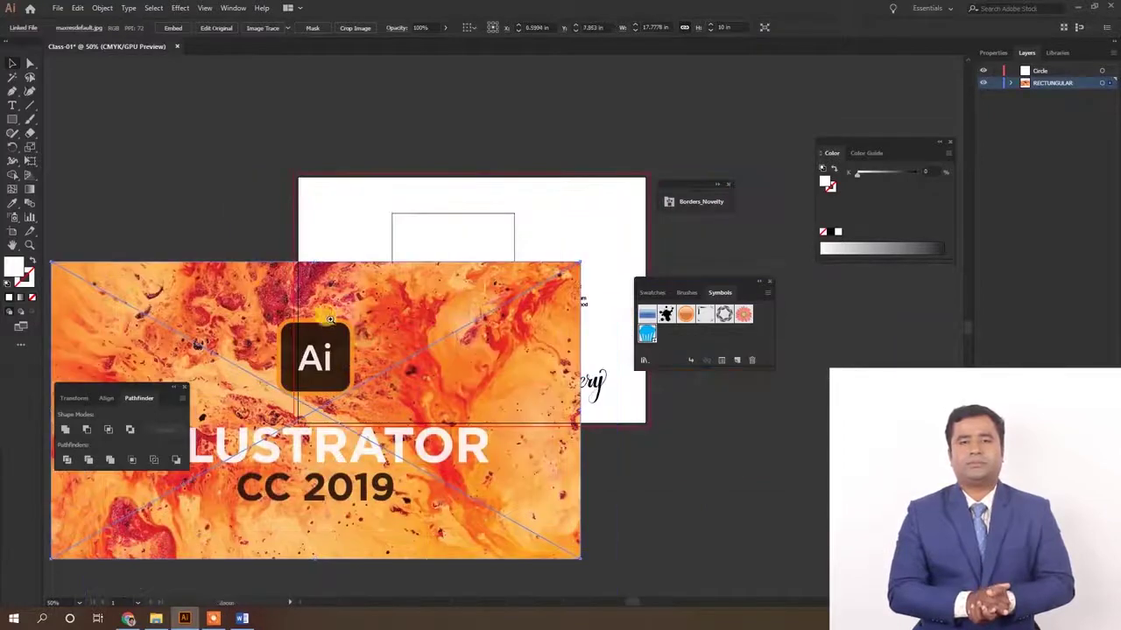
scroll(336, 325, up, 1)
scroll(341, 333, up, 1)
scroll(420, 346, up, 1)
drag(335, 325, 469, 351)
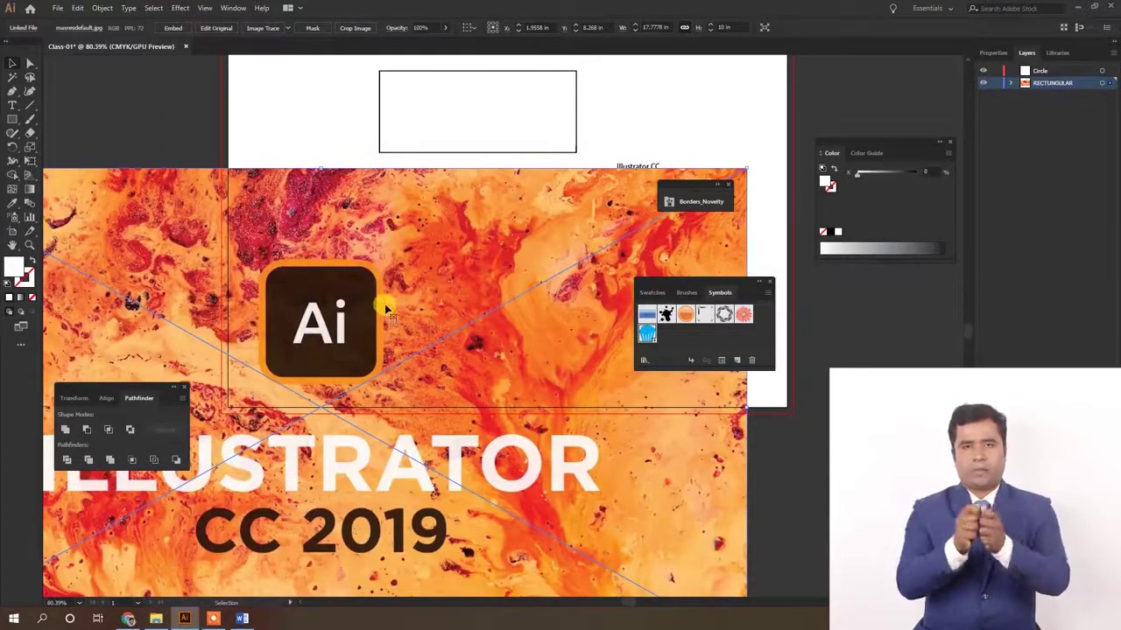
scroll(326, 311, up, 2)
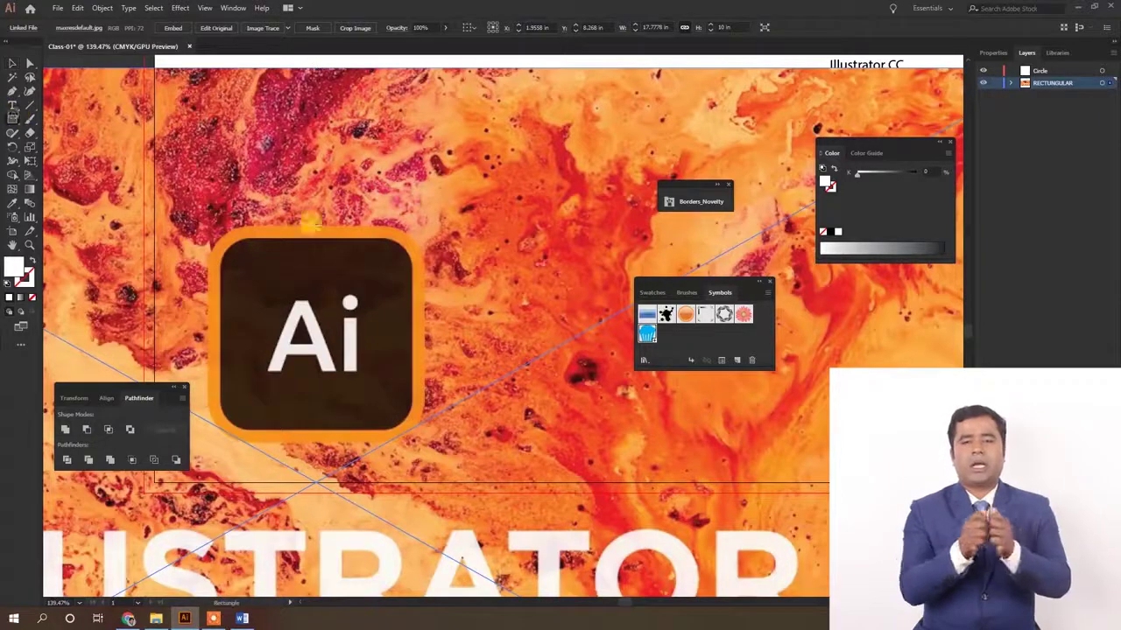
Step: Draw a rounded-corner square over the Ai logo and clip the image to it
drag(206, 226, 300, 317)
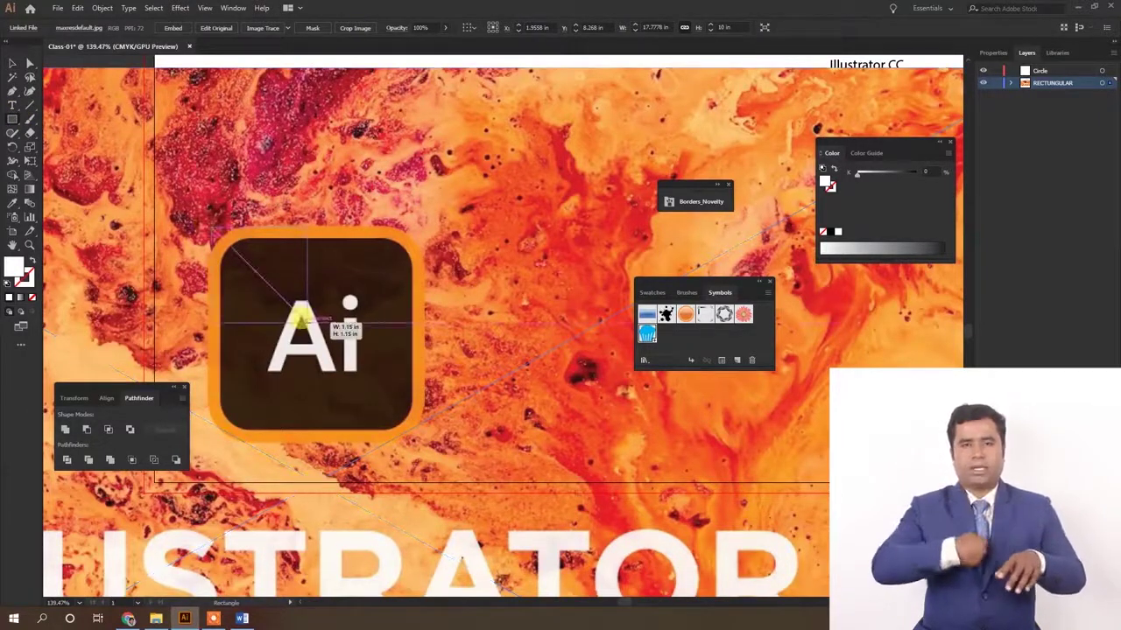
drag(300, 315, 420, 439)
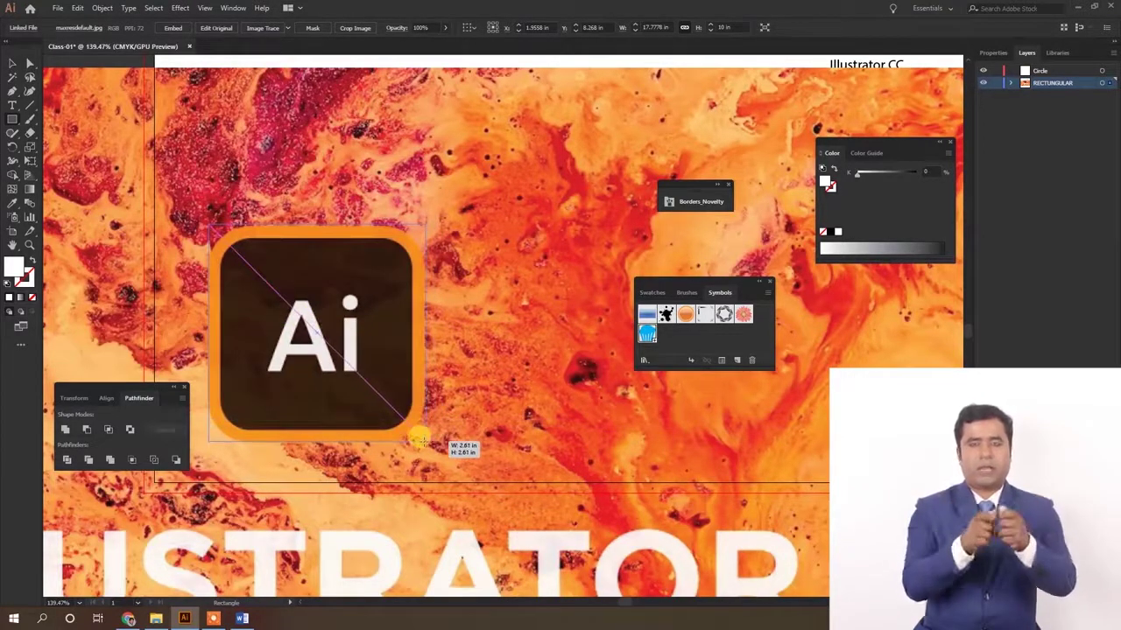
drag(420, 439, 422, 439)
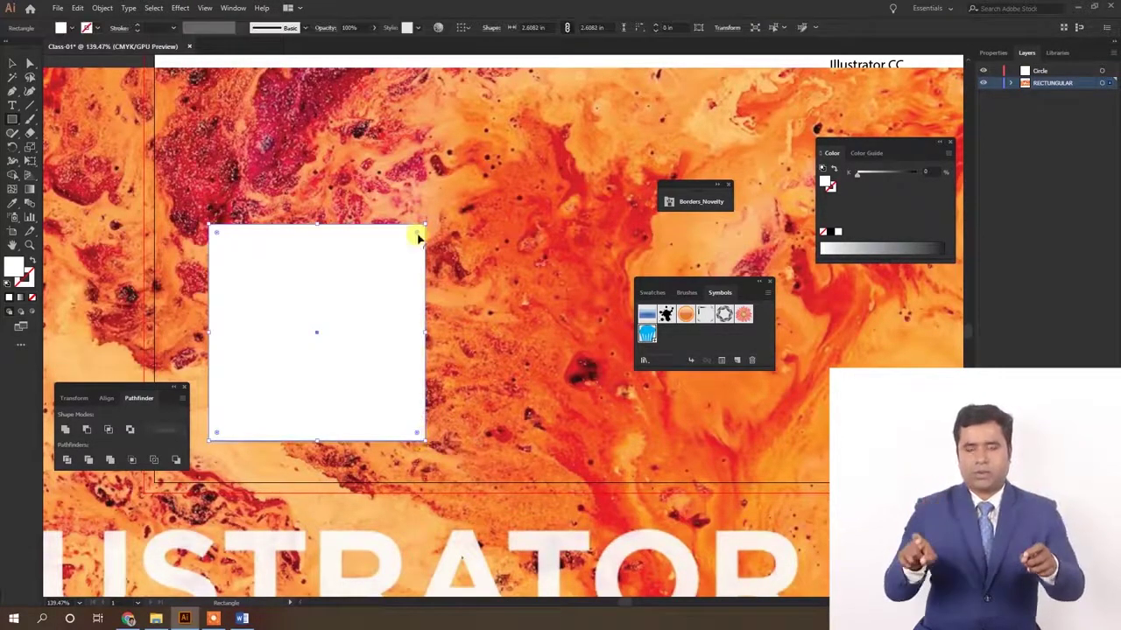
mouse_move(418, 237)
mouse_down()
mouse_move(378, 283)
mouse_move(393, 268)
mouse_up()
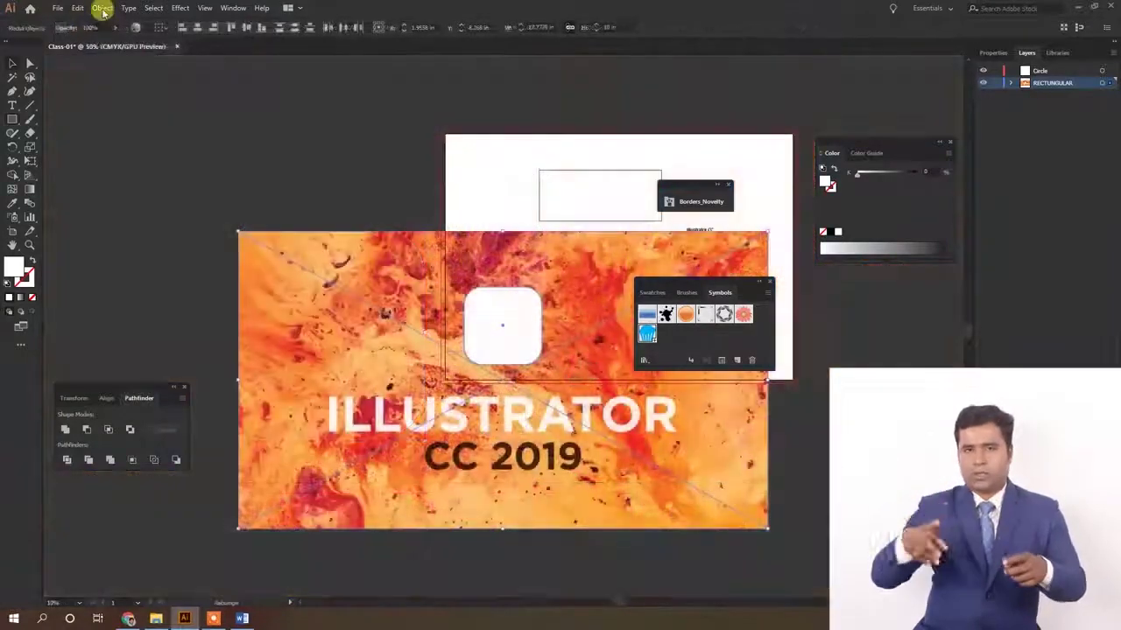
click(101, 8)
mouse_move(131, 406)
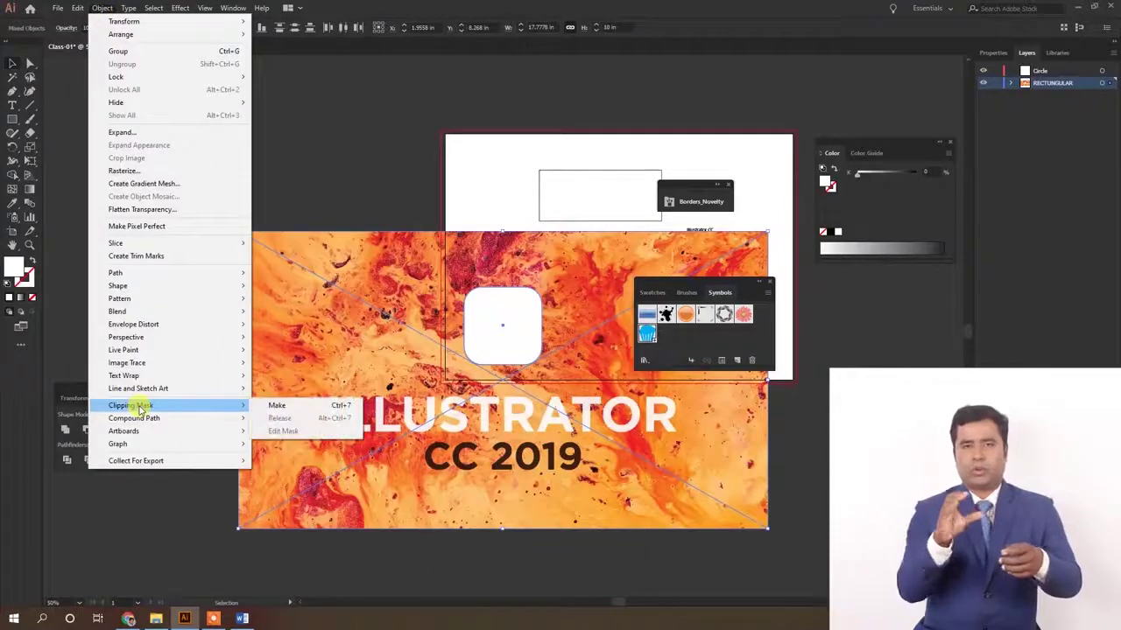
click(277, 407)
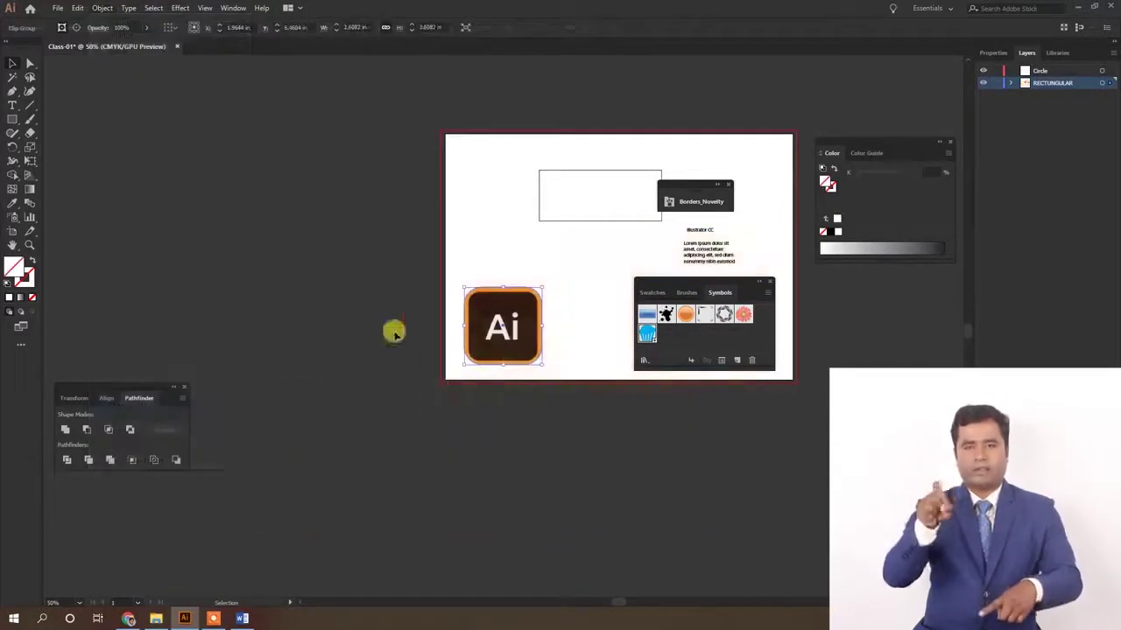
Step: Zoom in to inspect the clipped Ai icon, select it, then fit the artboard in view
key(z)
drag(523, 383, 435, 386)
key(v)
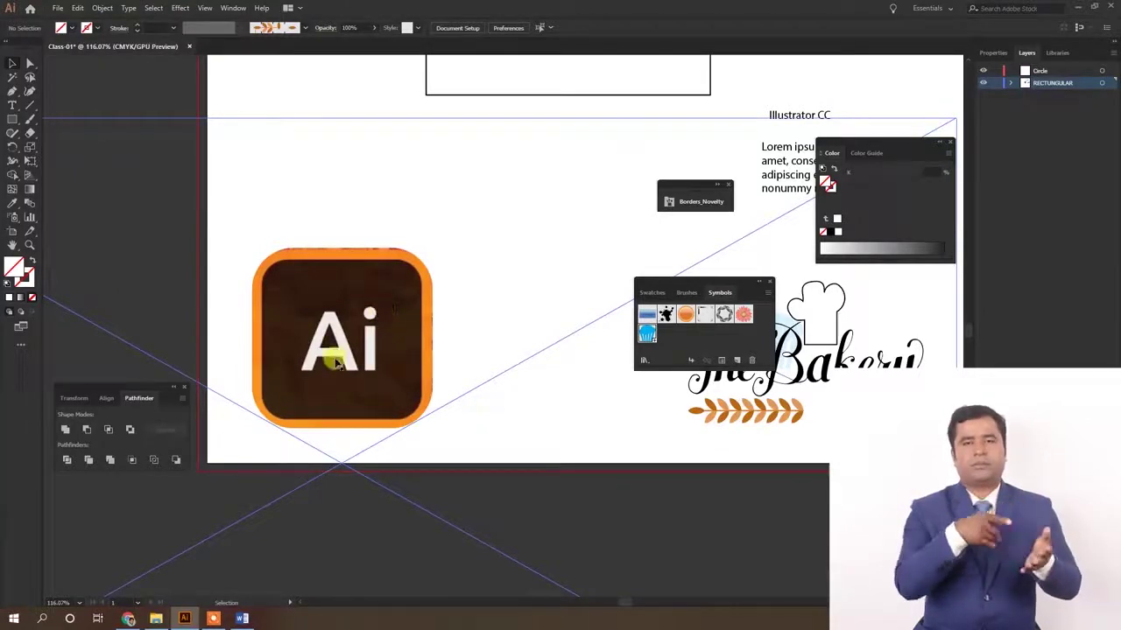
click(367, 376)
key(ctrl+0)
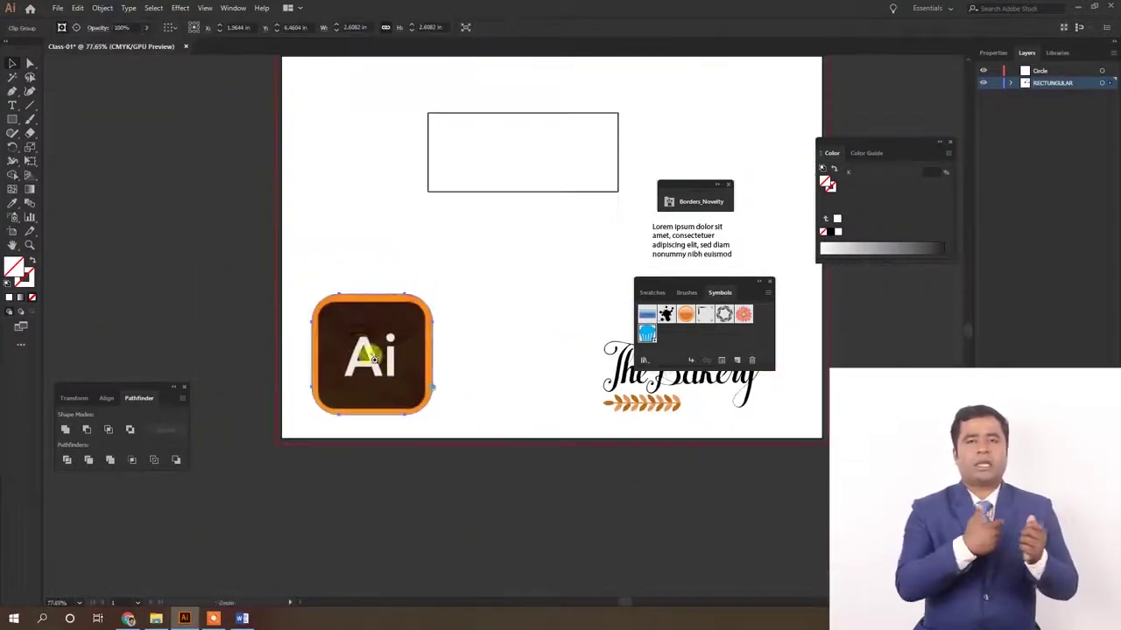
Step: Preview a Multiply 75% drop shadow (0.1 in offsets, 0.07 in blur) on 'The Bakery', then place a copy inside the rectangle
scroll(306, 370, right, 2)
scroll(388, 362, down, 1)
scroll(351, 382, right, 2)
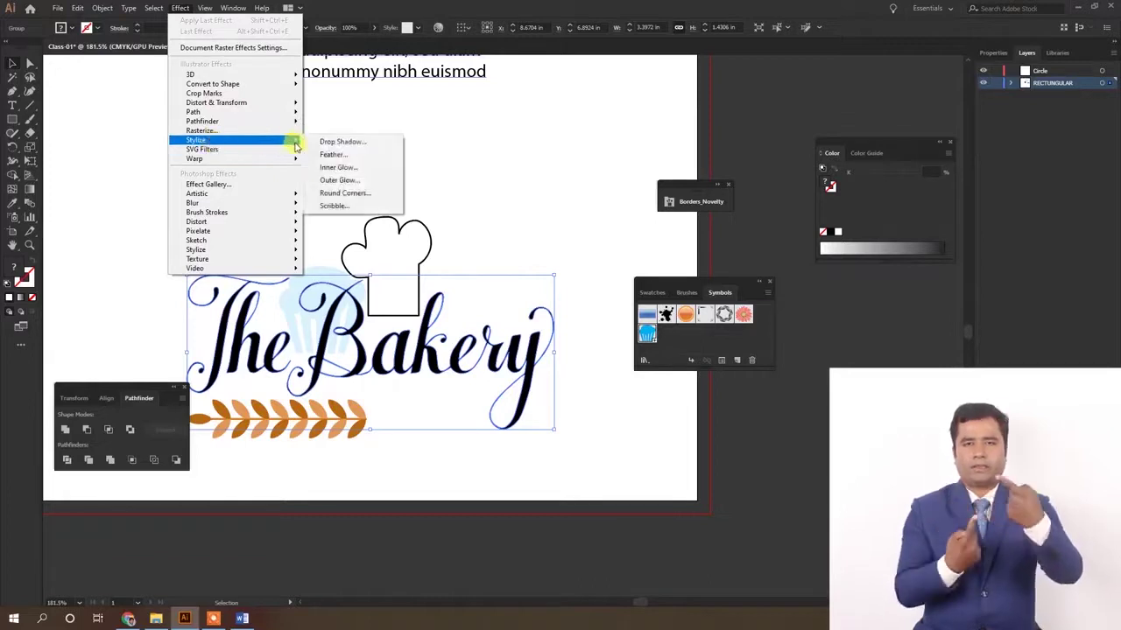
click(344, 142)
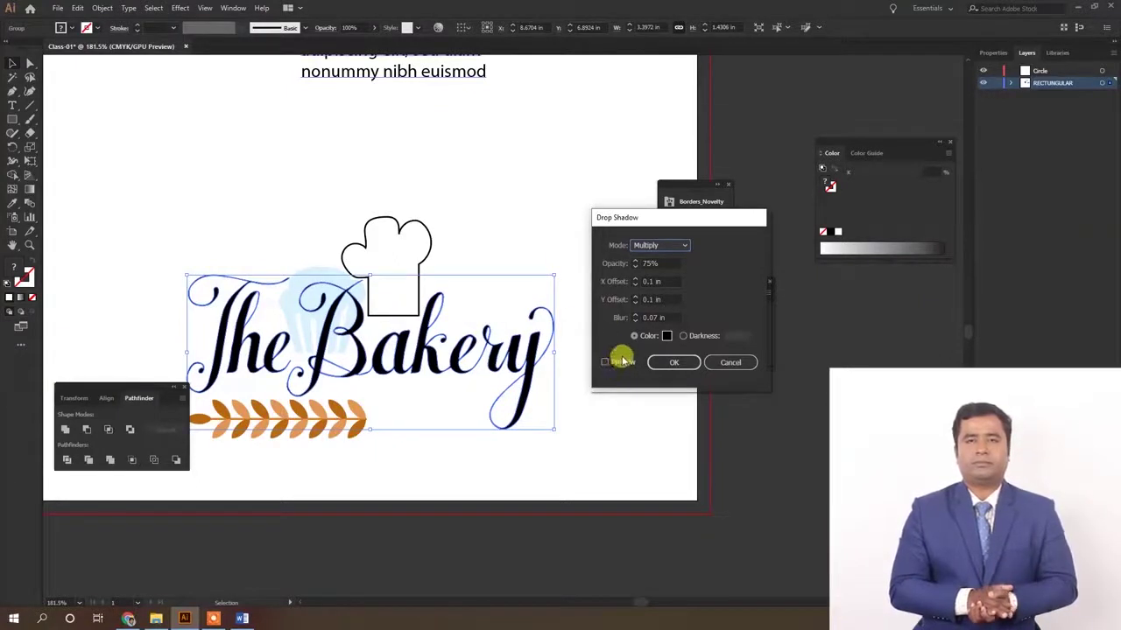
drag(677, 223, 654, 219)
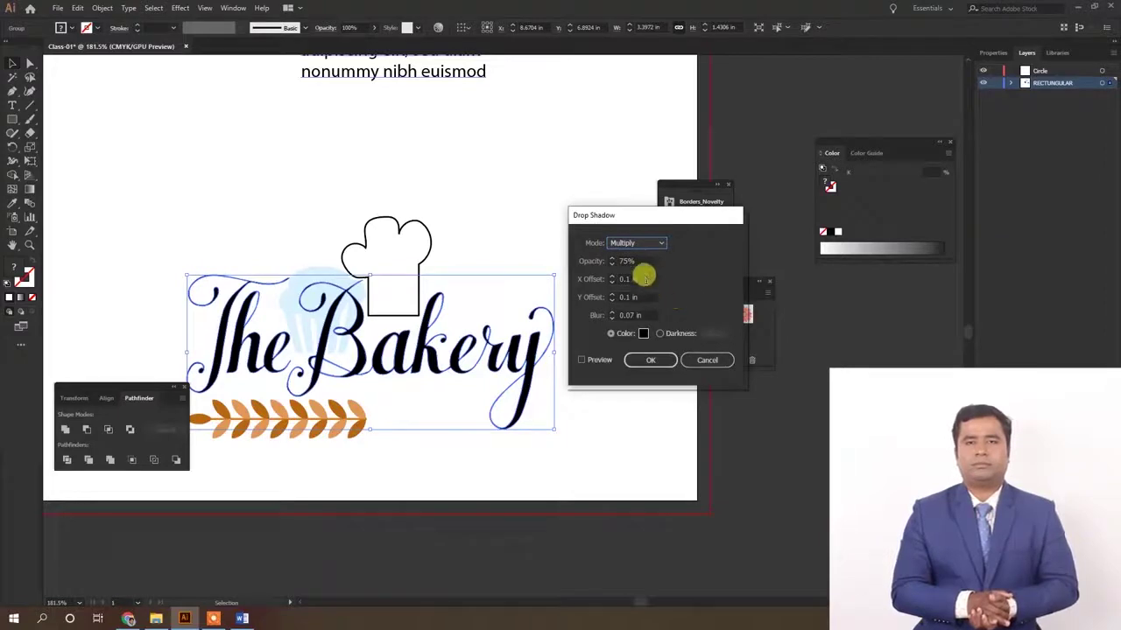
click(599, 362)
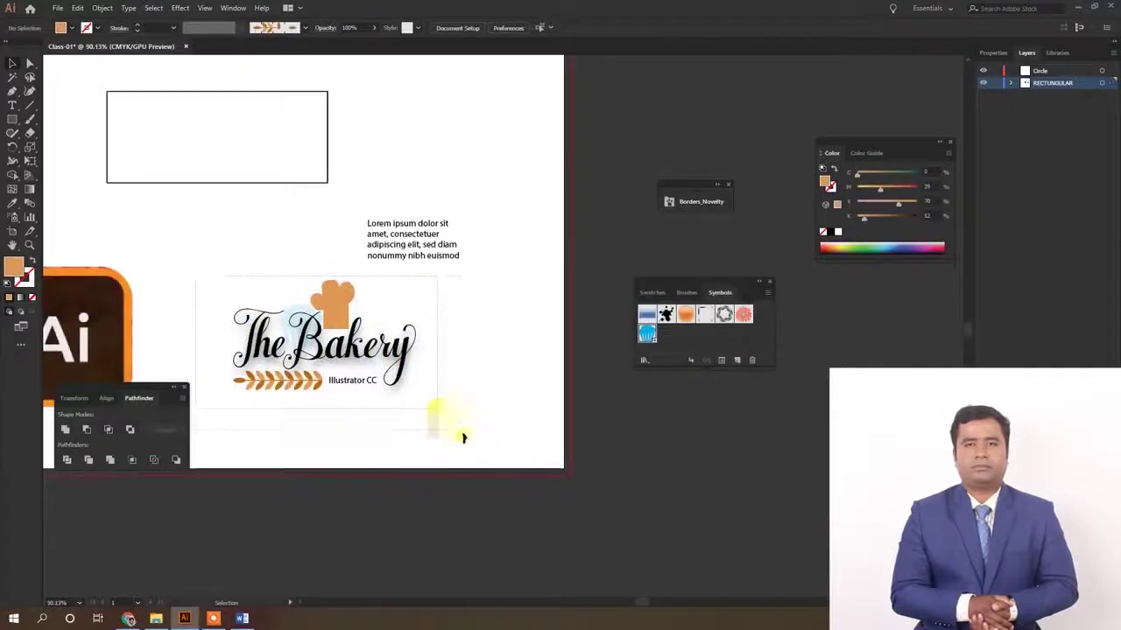
click(362, 355)
drag(359, 355, 250, 175)
Step: Extend the white rectangle down around the logo and delete the Lorem ipsum text
scroll(288, 202, up, 3)
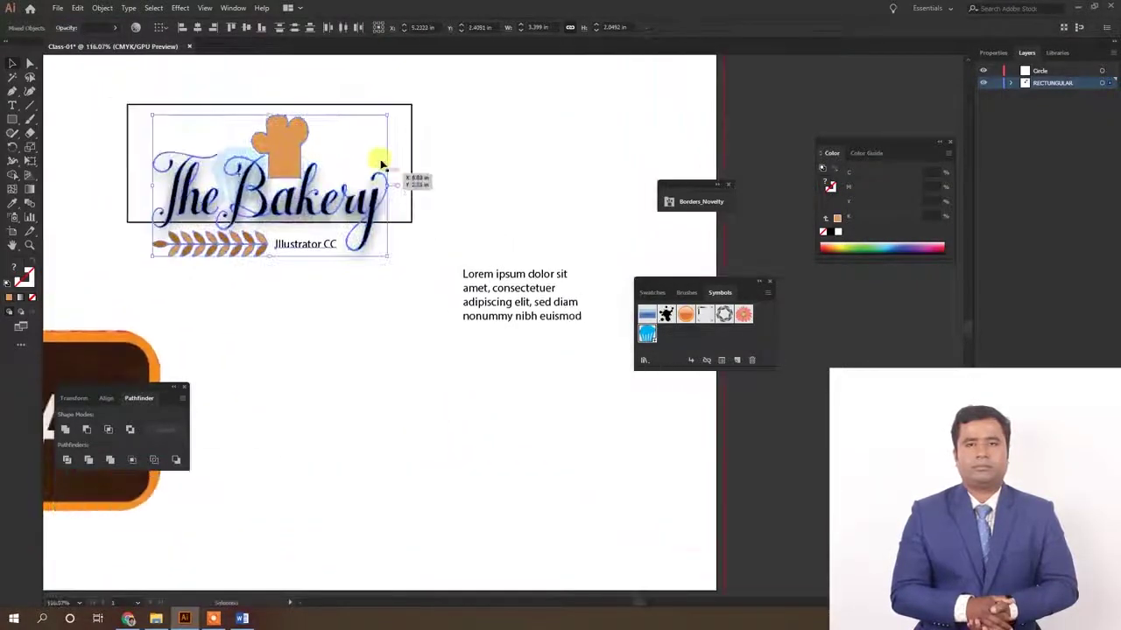
click(401, 147)
drag(269, 222, 264, 278)
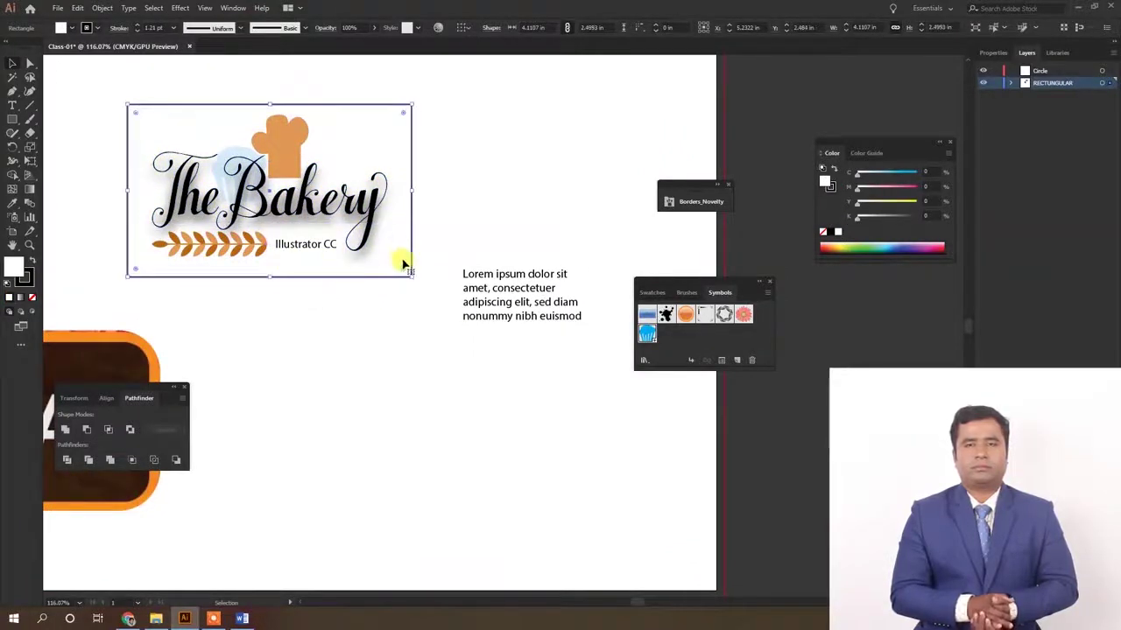
click(492, 211)
scroll(464, 236, down, 2)
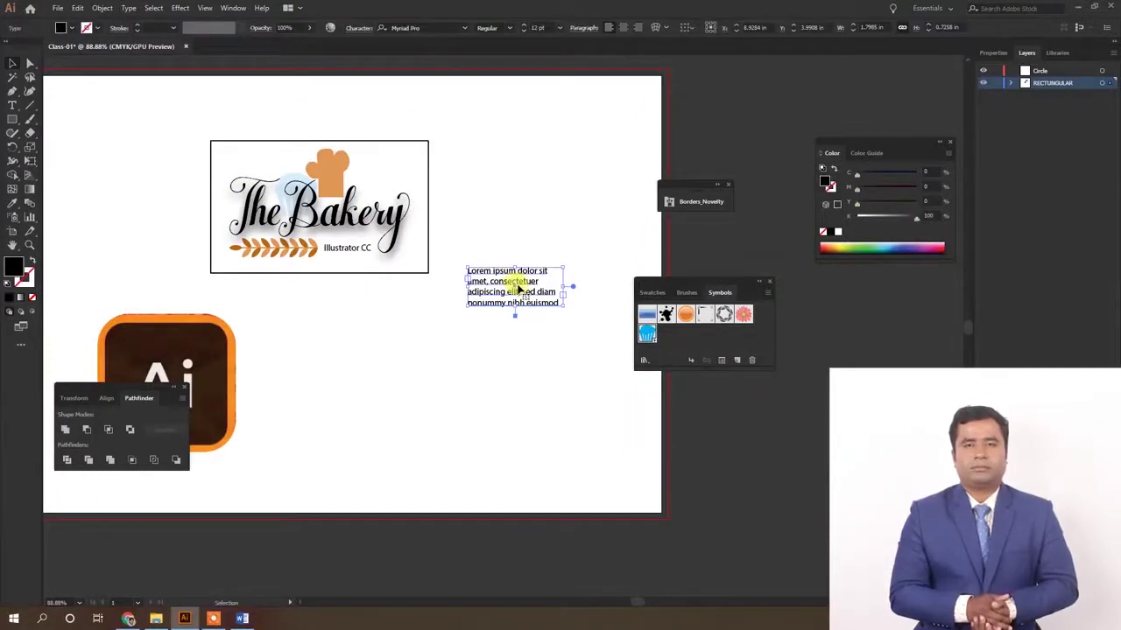
key(Delete)
Step: Move the framed Bakery logo and Ai icon together toward the artboard centre
key(z)
mouse_move(204, 360)
mouse_down()
mouse_move(264, 353)
mouse_move(150, 164)
mouse_up()
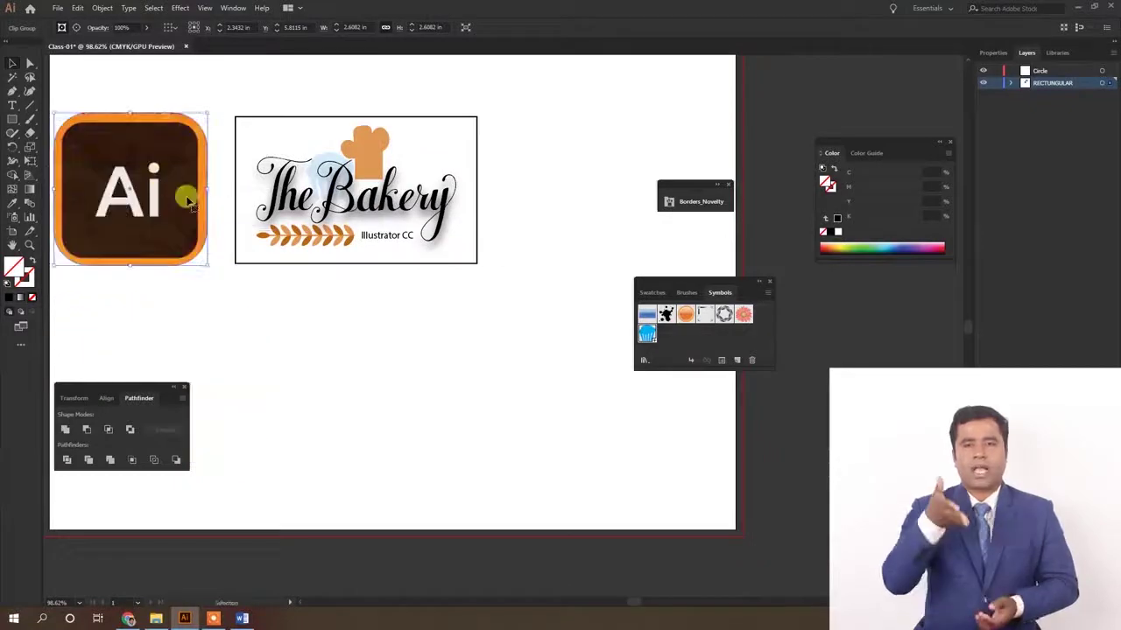
click(288, 295)
scroll(285, 307, down, 2)
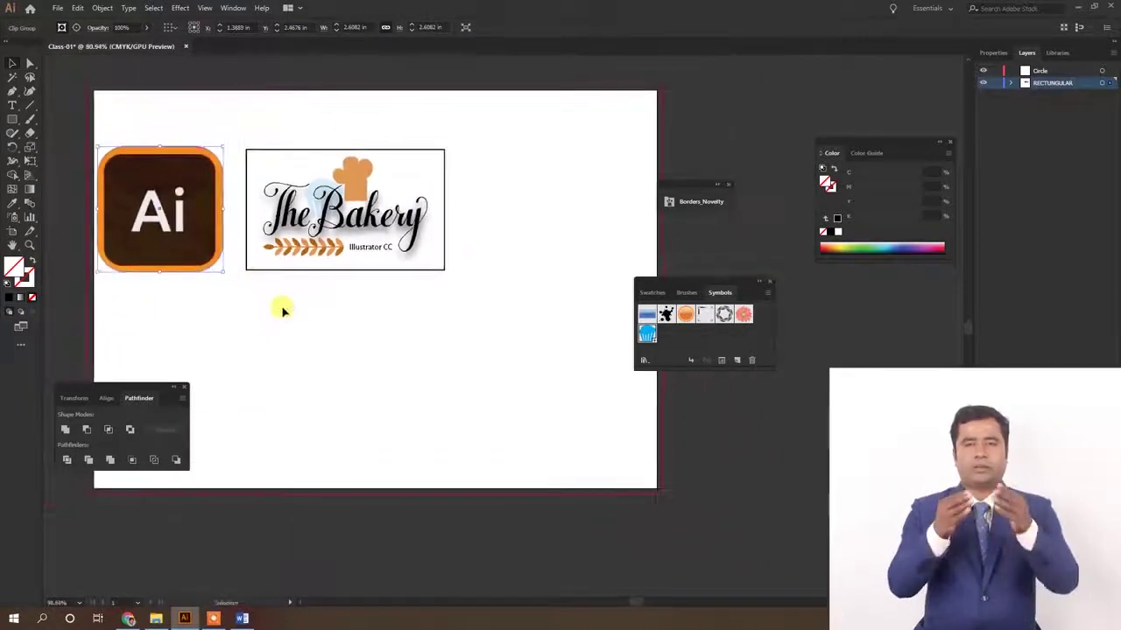
click(267, 241)
shift+click(201, 199)
drag(206, 213, 305, 287)
click(420, 362)
Step: Hide all panels and centre the view on the finished artwork
scroll(420, 363, up, 3)
scroll(500, 358, up, 1)
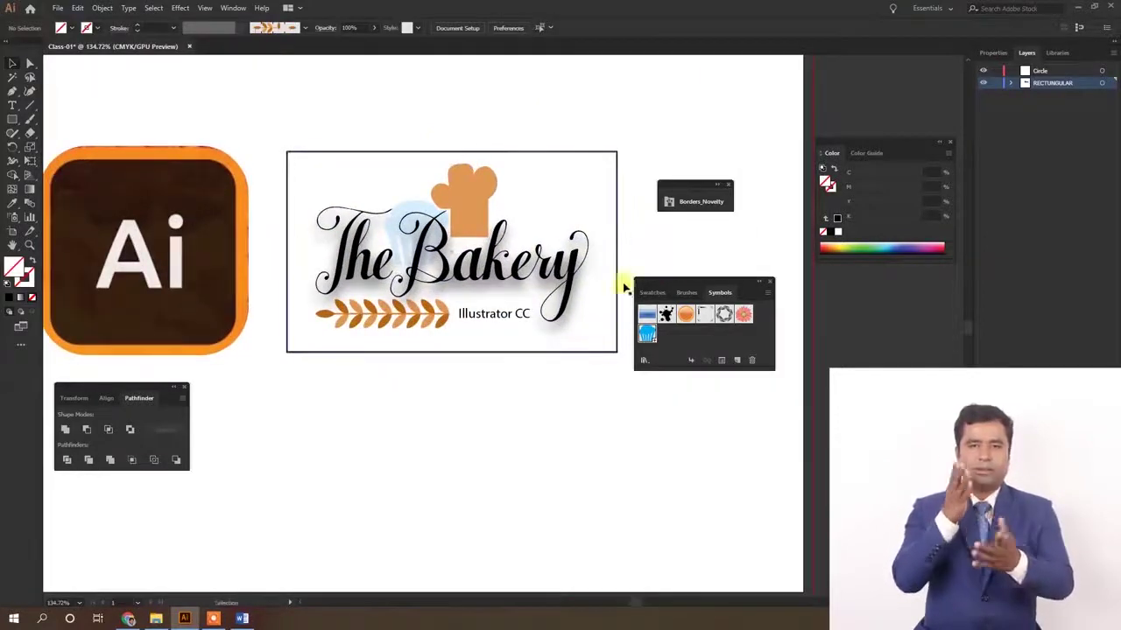
key(Tab)
drag(532, 337, 615, 388)
scroll(595, 391, down, 2)
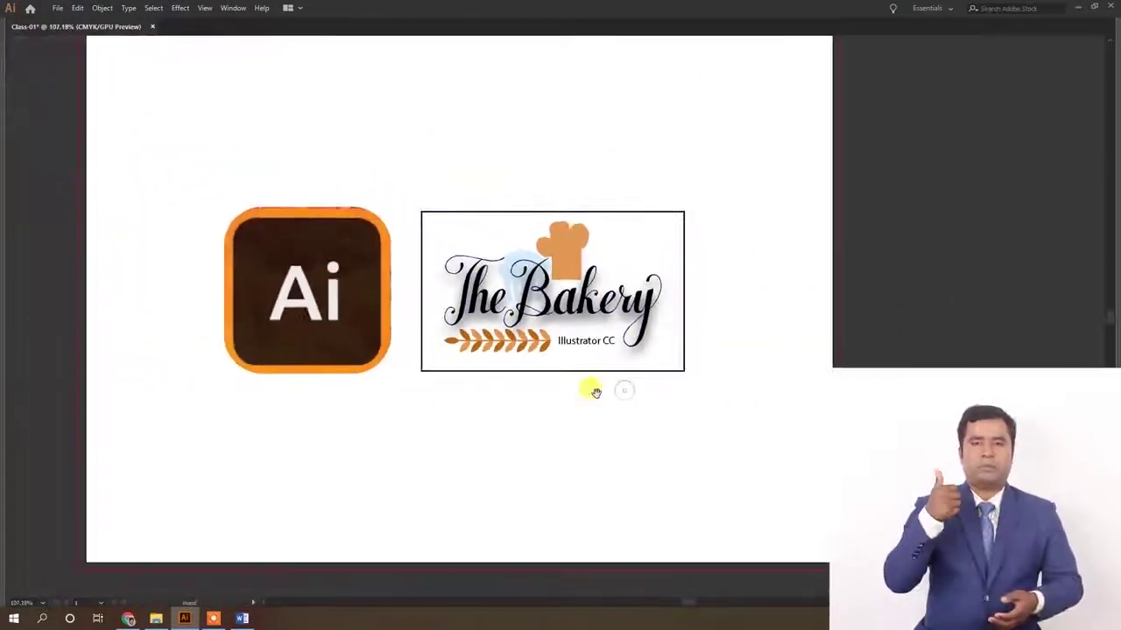
scroll(604, 422, down, 1)
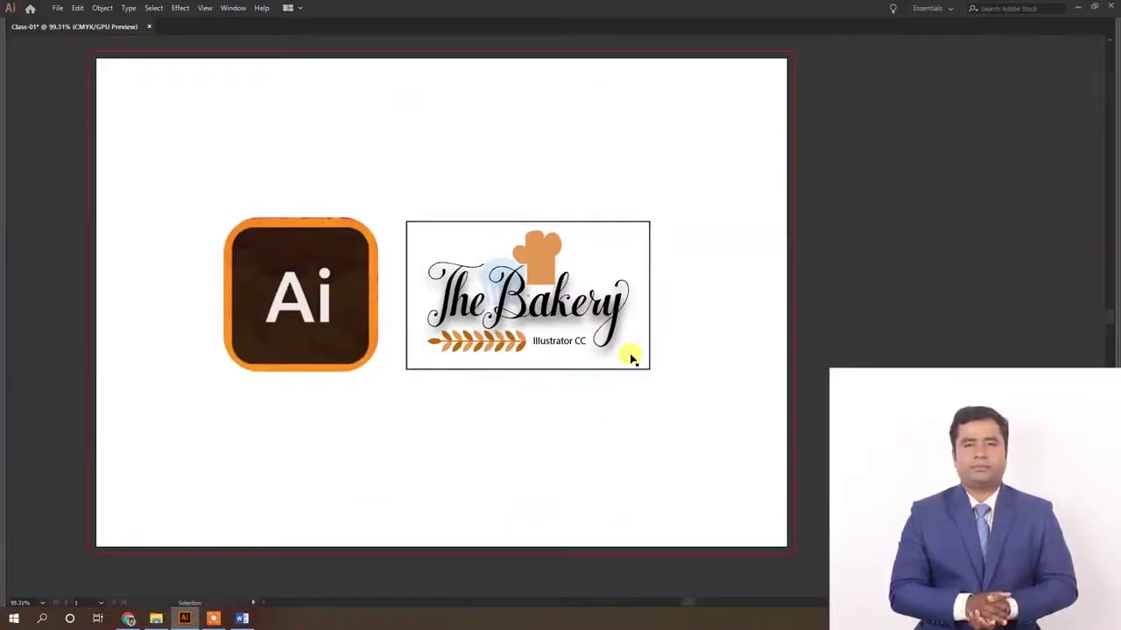